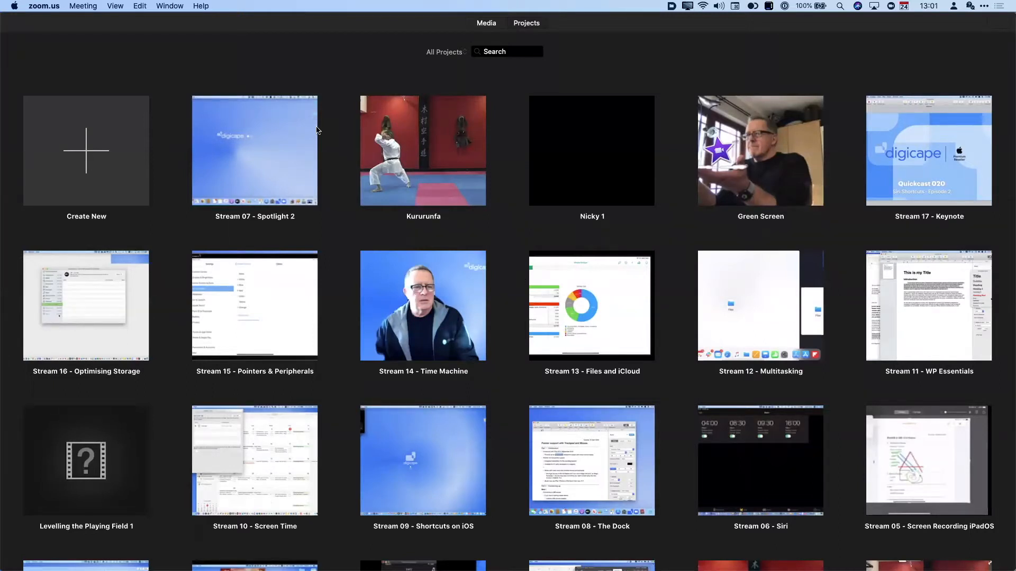
- Scroll through the iMovie projects grid and open the All Projects filter menu
click(526, 24)
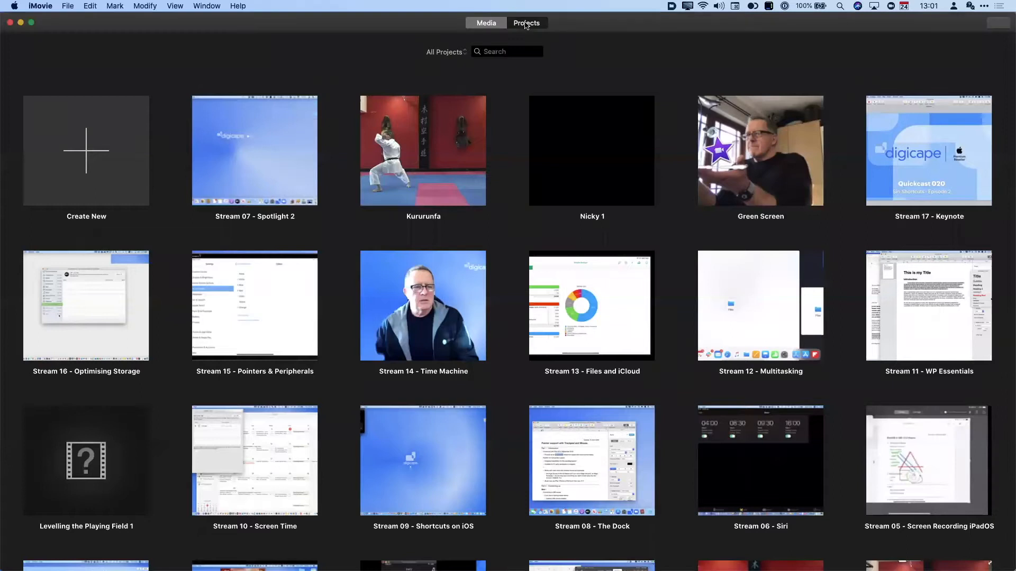
mouse_move(387, 210)
scroll(499, 304, down, 5)
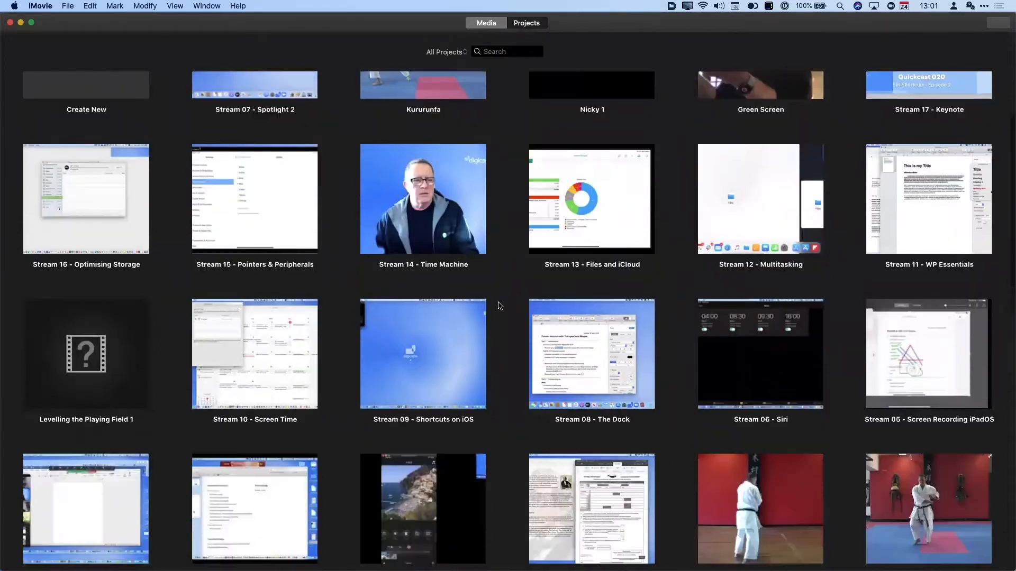
scroll(498, 306, down, 15)
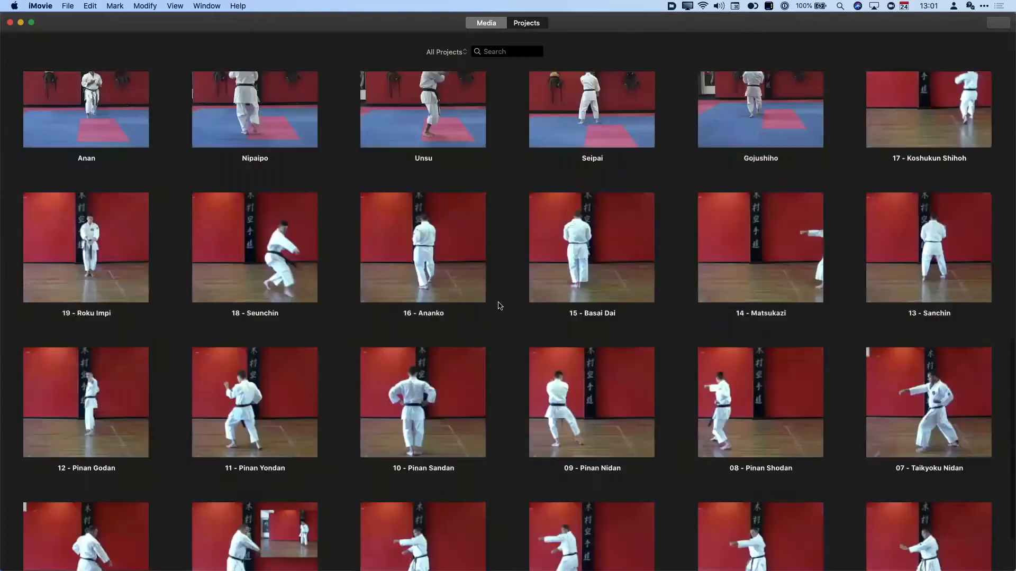
scroll(499, 306, up, 15)
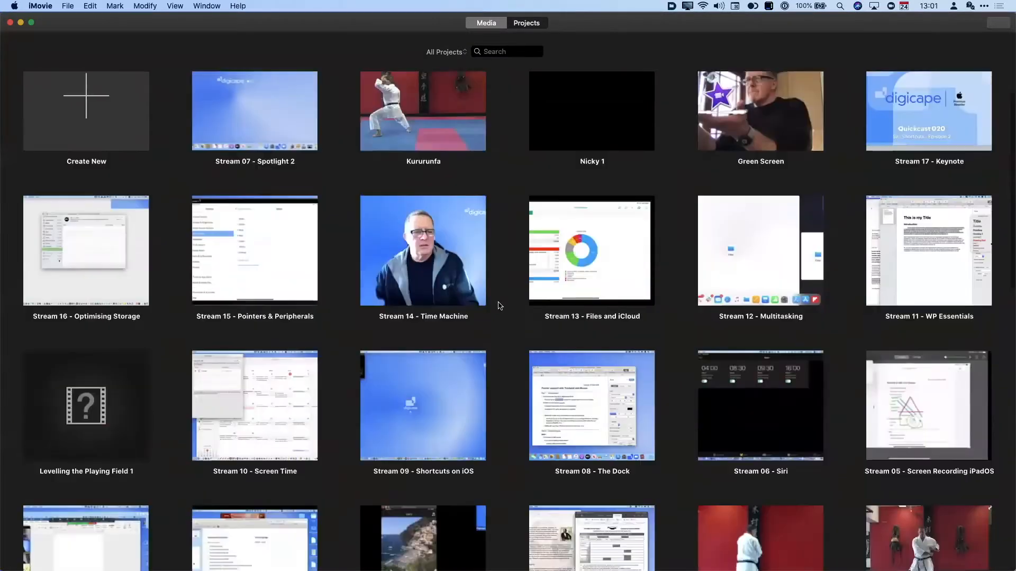
scroll(499, 306, down, 2)
scroll(499, 305, up, 6)
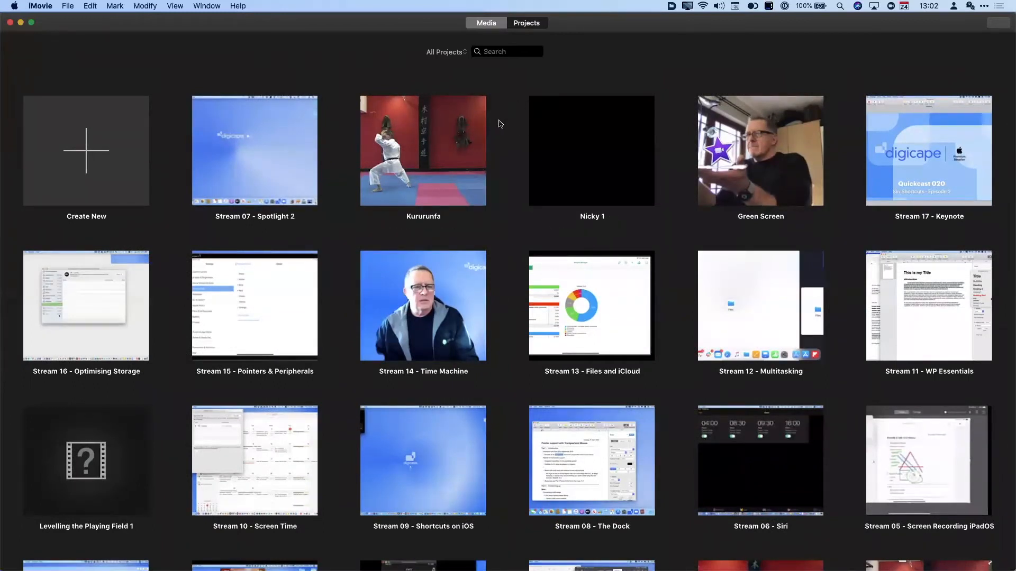
click(463, 53)
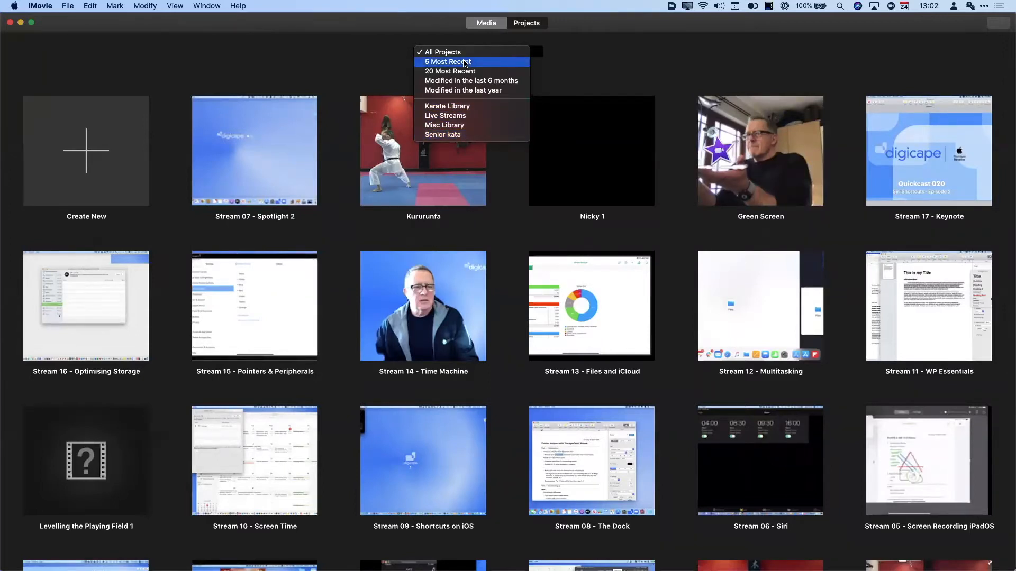
- Filter the projects grid to 5, then to the 20 most recent projects
click(465, 62)
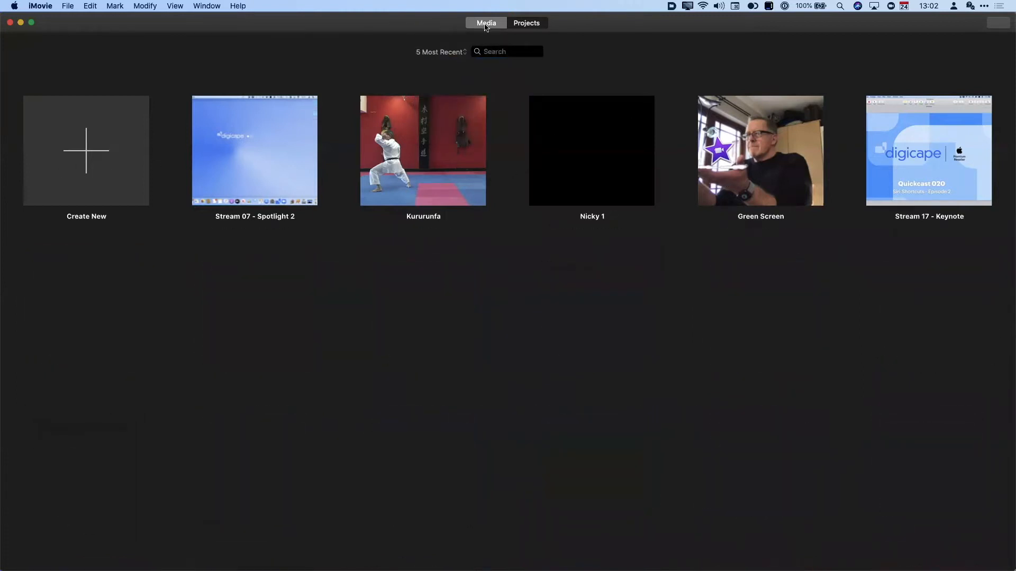
click(456, 52)
click(453, 61)
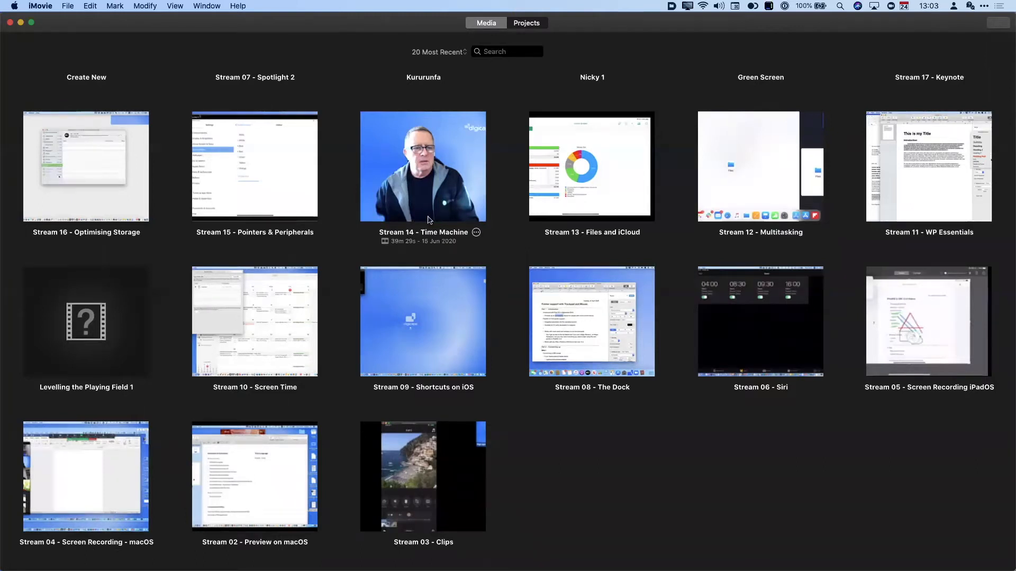
- Check Stream 14's options without choosing any, then switch to the Media browser
click(476, 233)
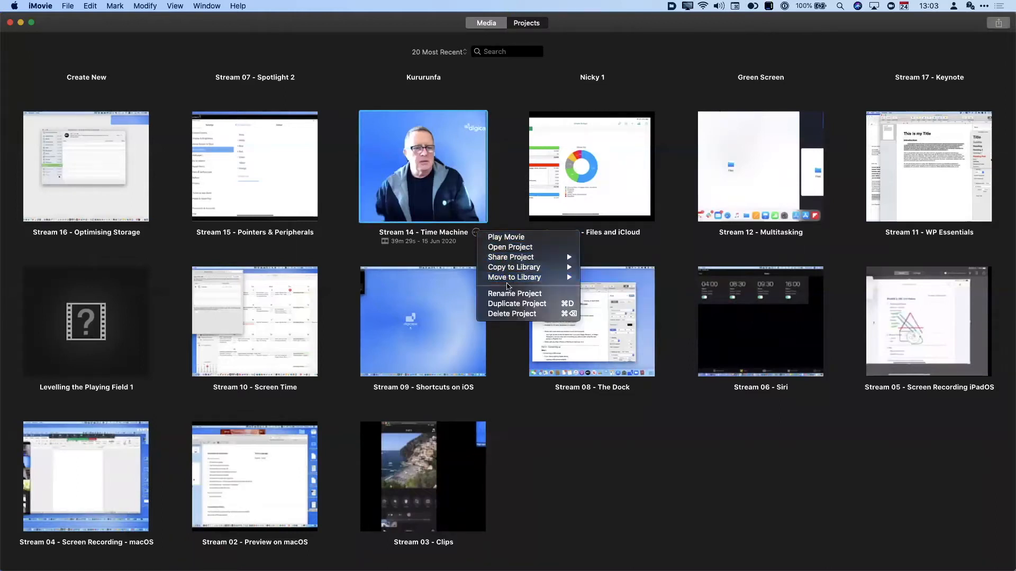
click(504, 186)
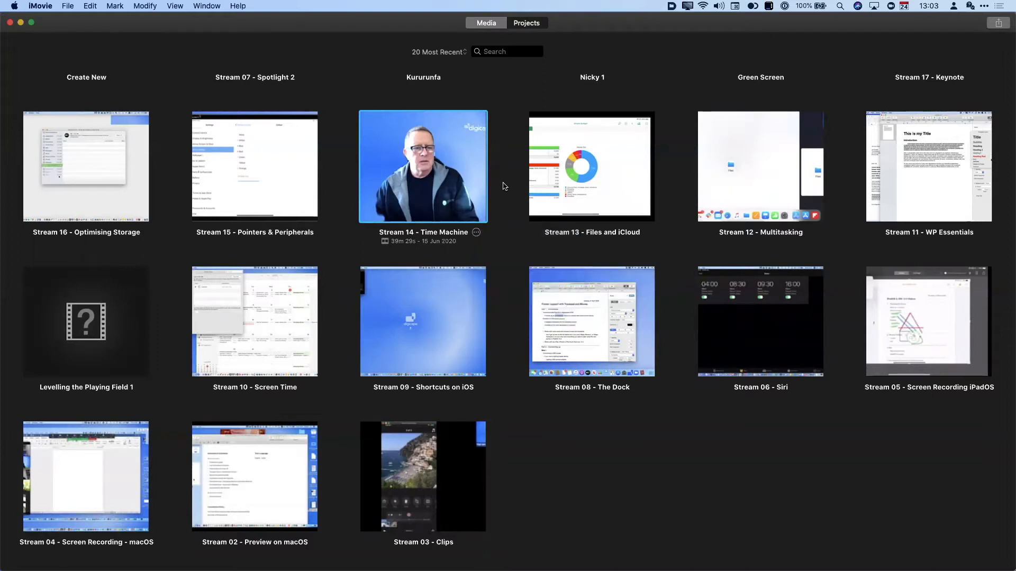
click(490, 23)
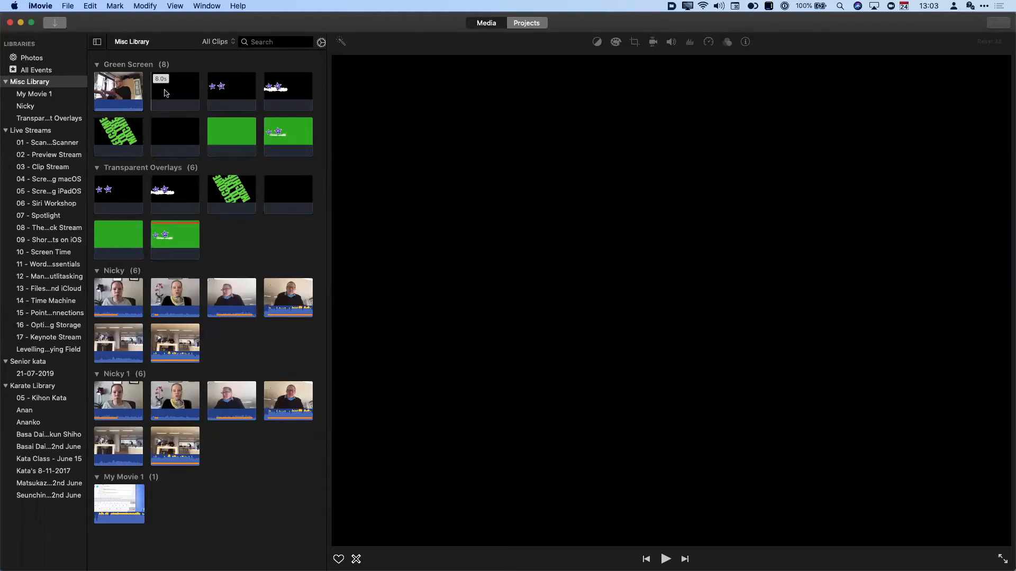
- Play and stop the Pro 2 clip from the Nicky event
click(167, 344)
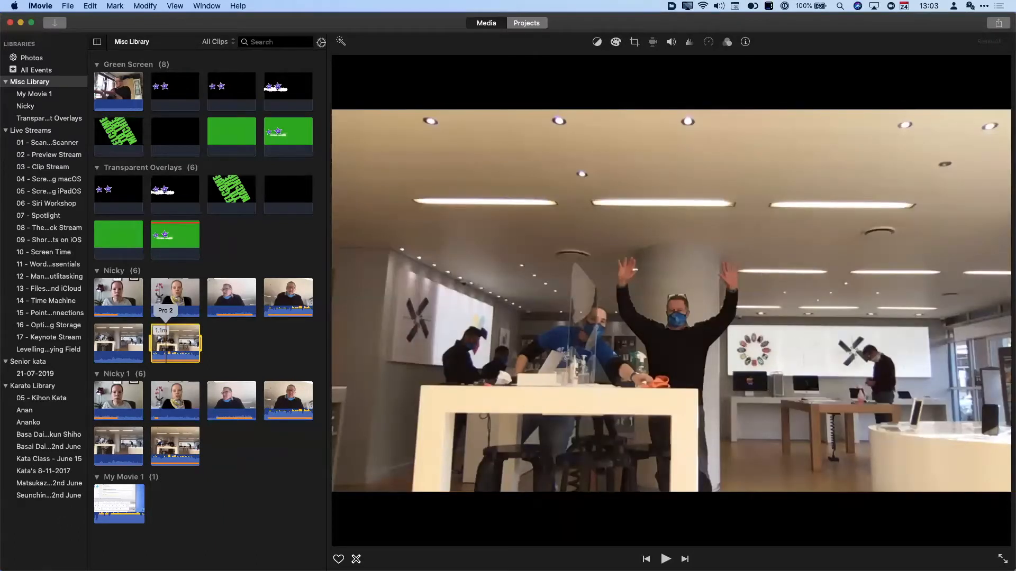
key(space)
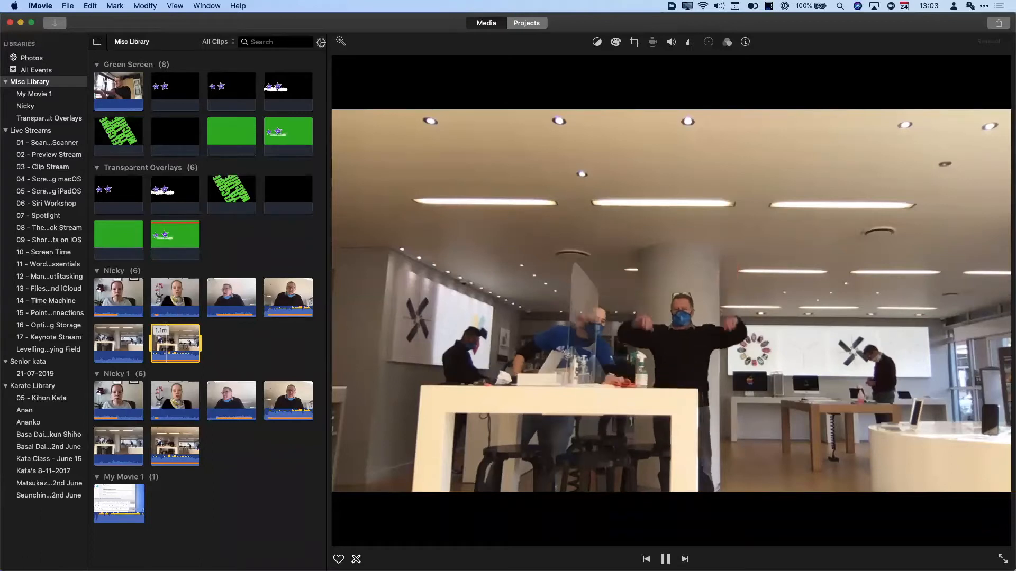
key(space)
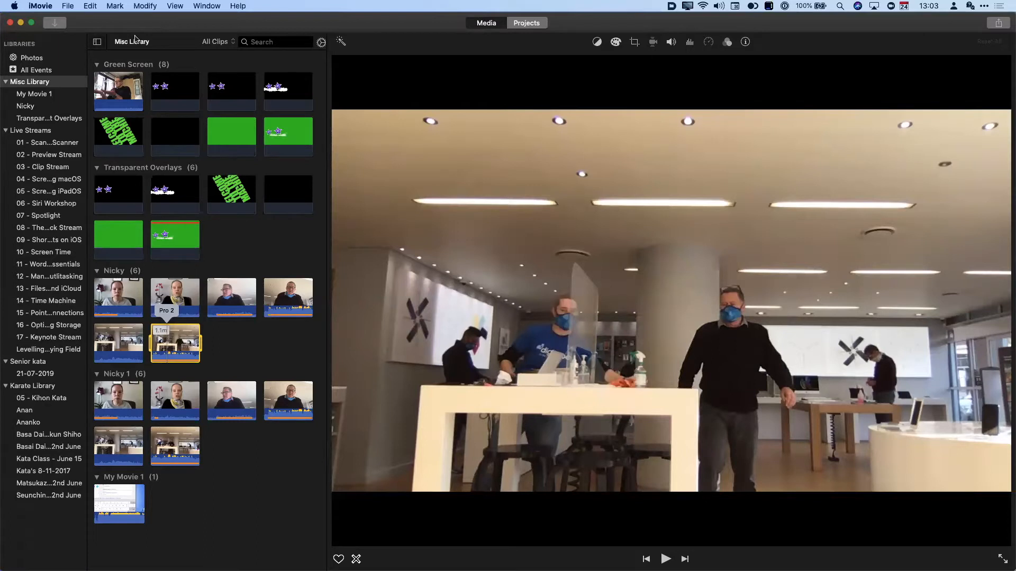
- Browse the Karate Library and Live Streams clips, then return to the projects grid
click(44, 391)
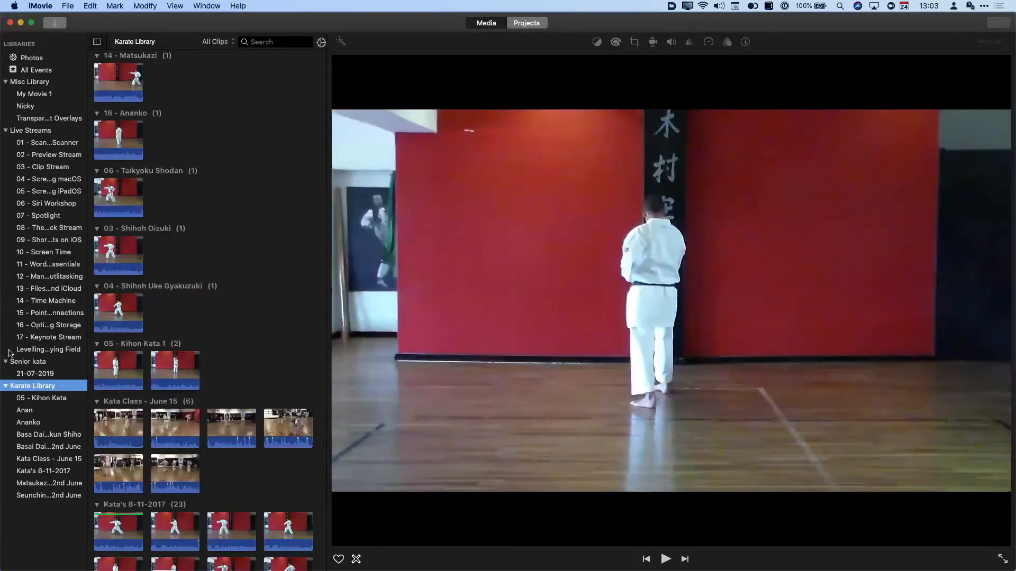
click(33, 130)
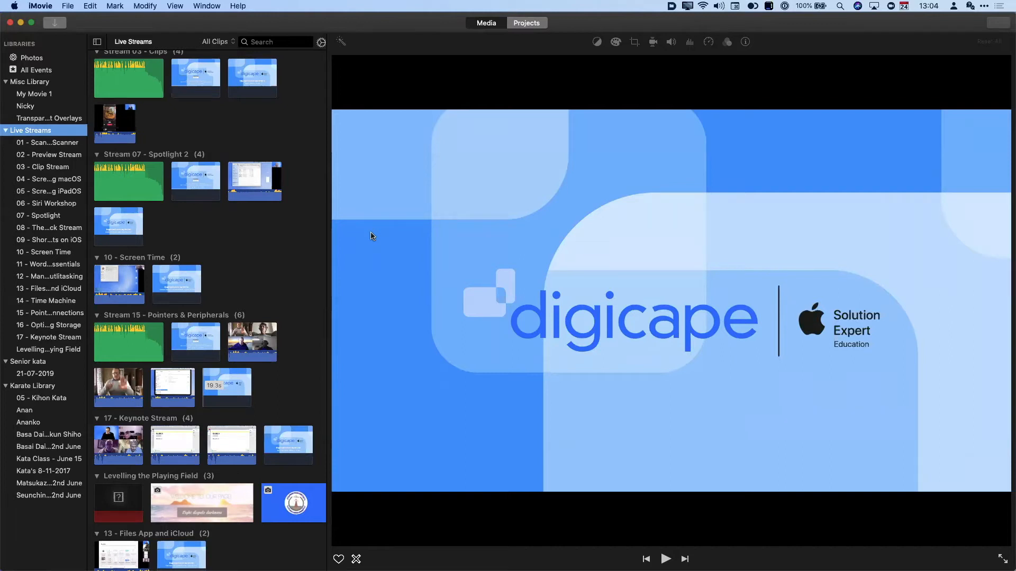
click(530, 26)
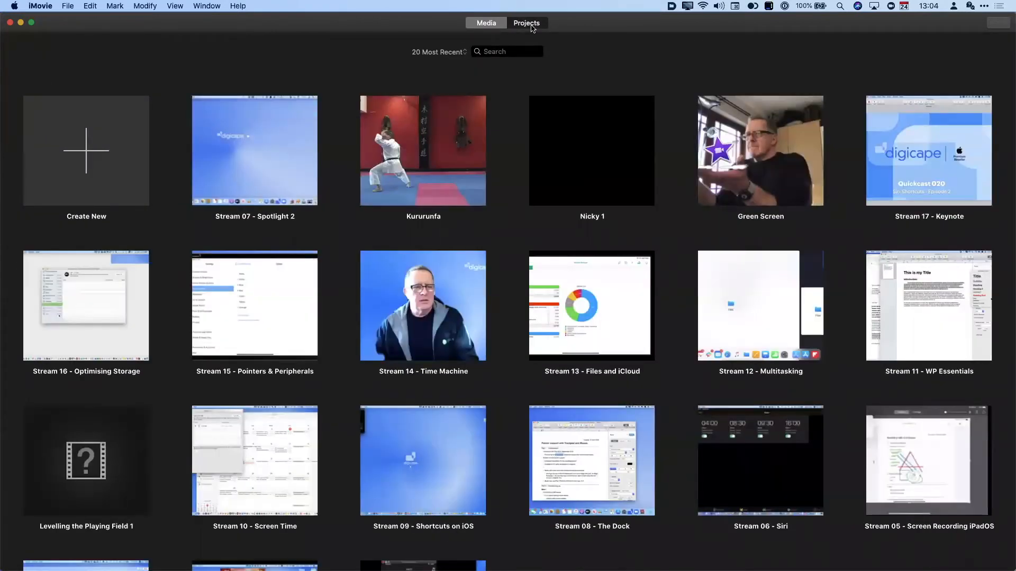
- Create a new Movie project (not a trailer) stored in Misc Library
click(92, 154)
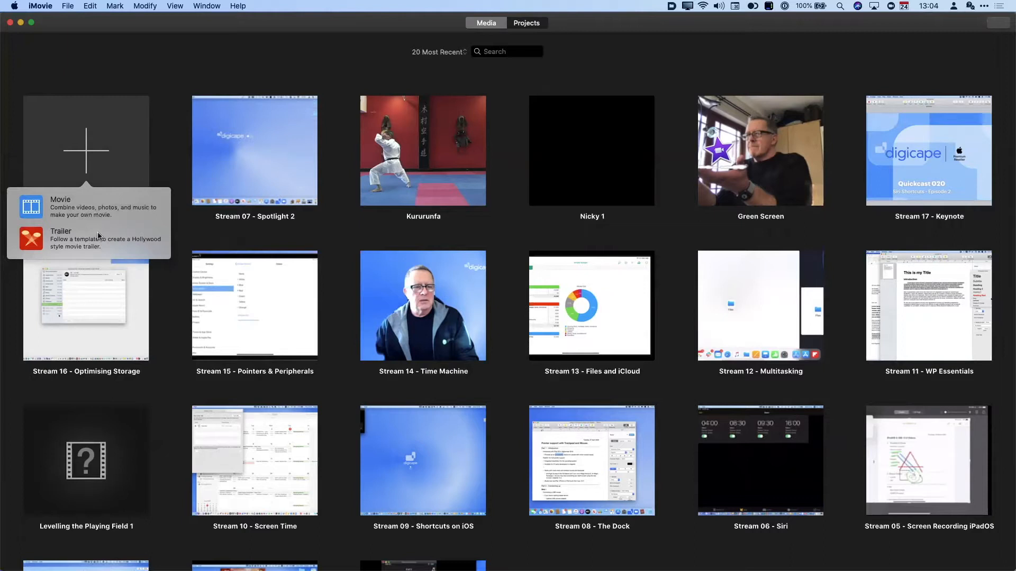
click(73, 202)
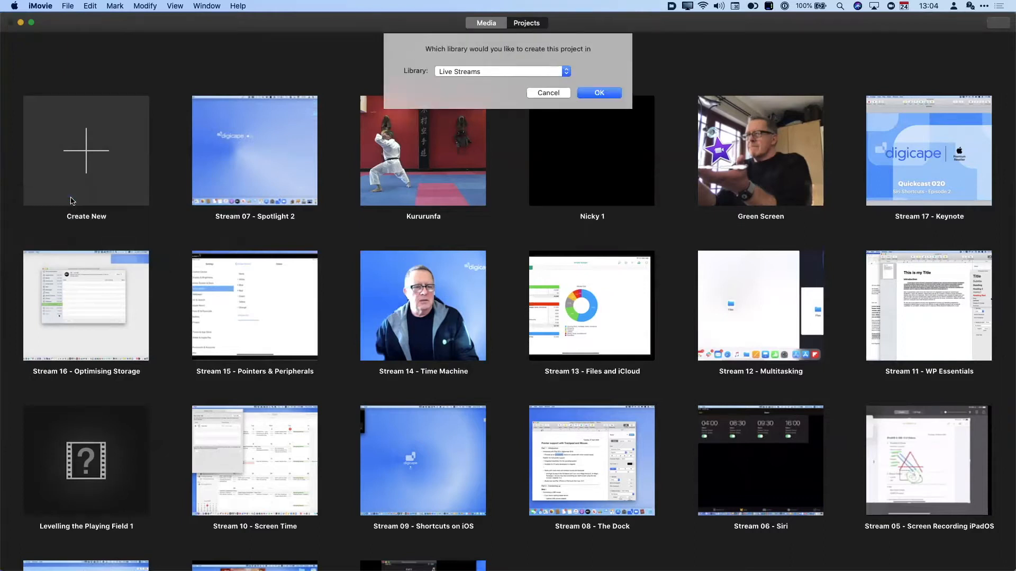
click(475, 69)
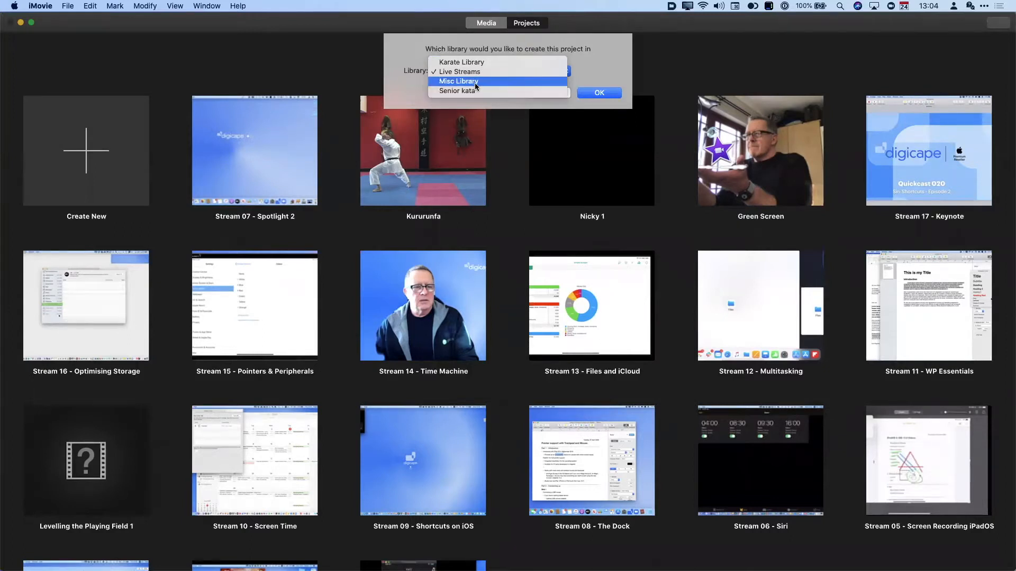
click(475, 83)
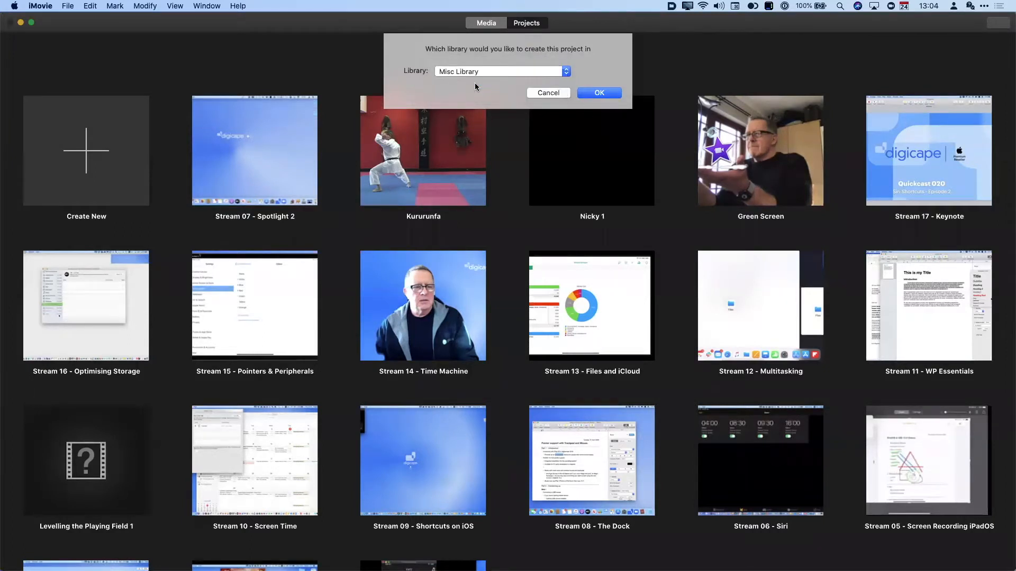
click(606, 94)
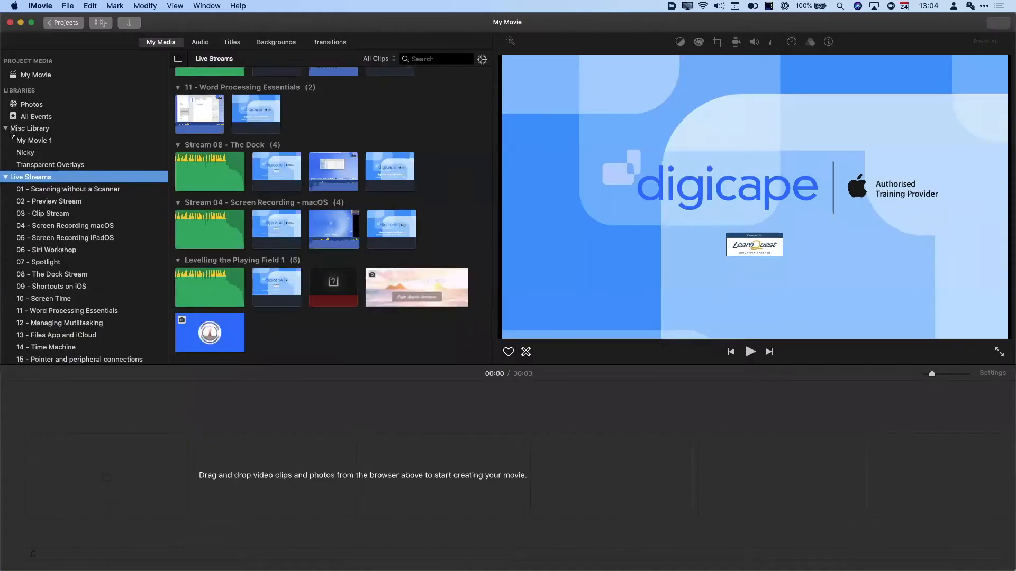
- Preview two digicape clips, including the Authorised Training Provider clip
click(180, 418)
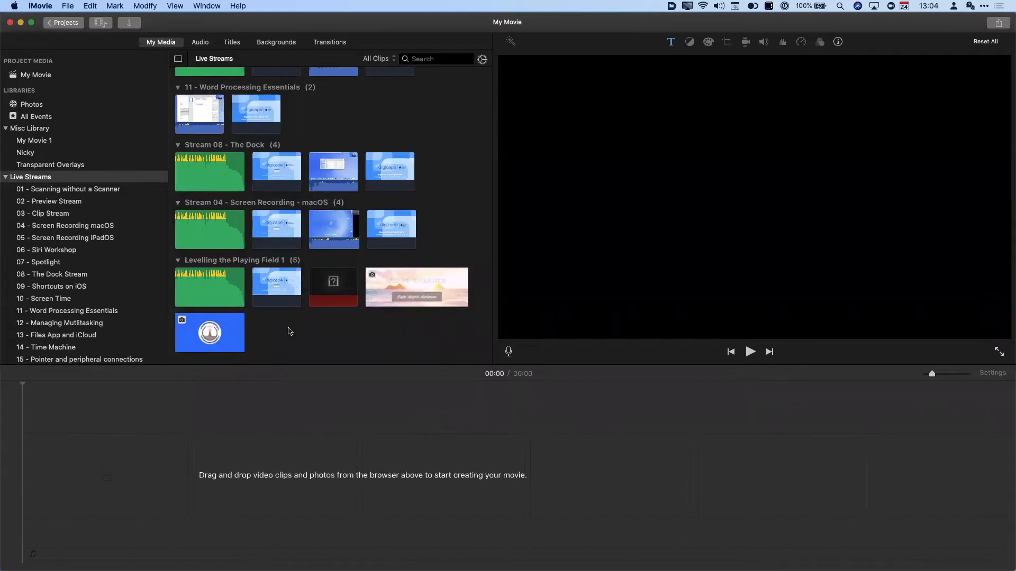
click(259, 103)
click(262, 295)
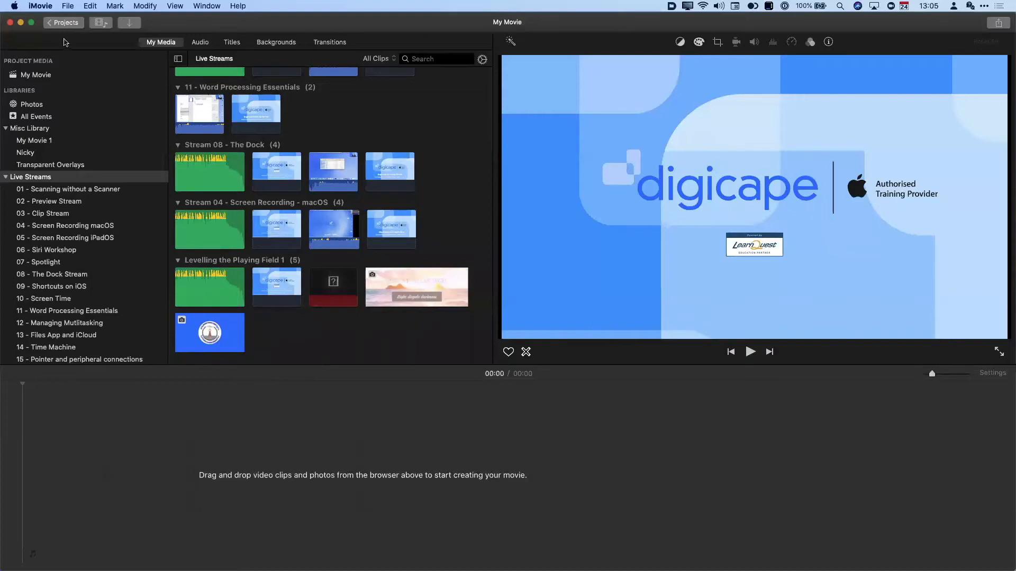
- Collapse Live Streams, Misc Library, Senior kata and Karate Library in the sidebar
click(6, 177)
click(5, 128)
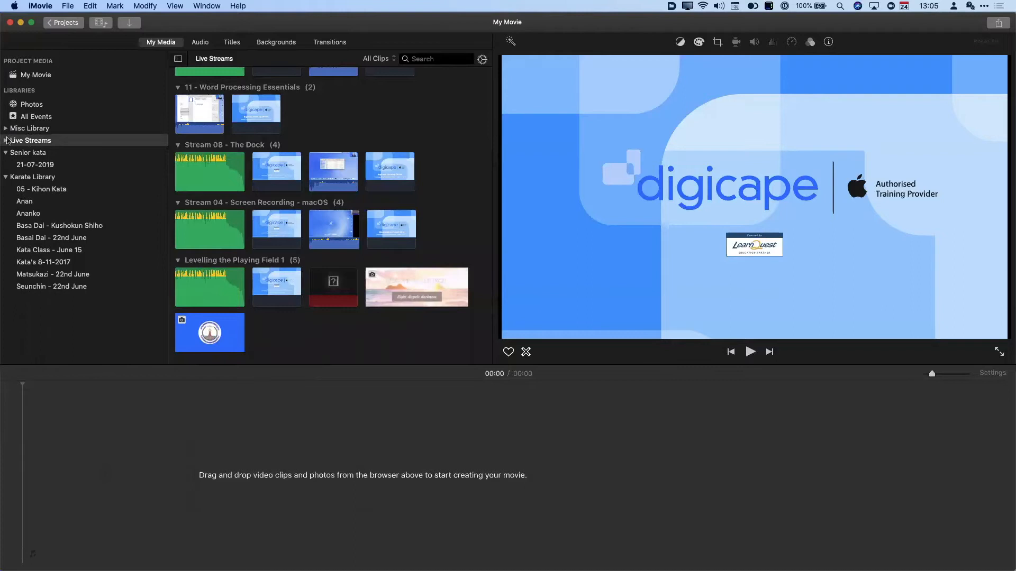
click(6, 153)
click(6, 165)
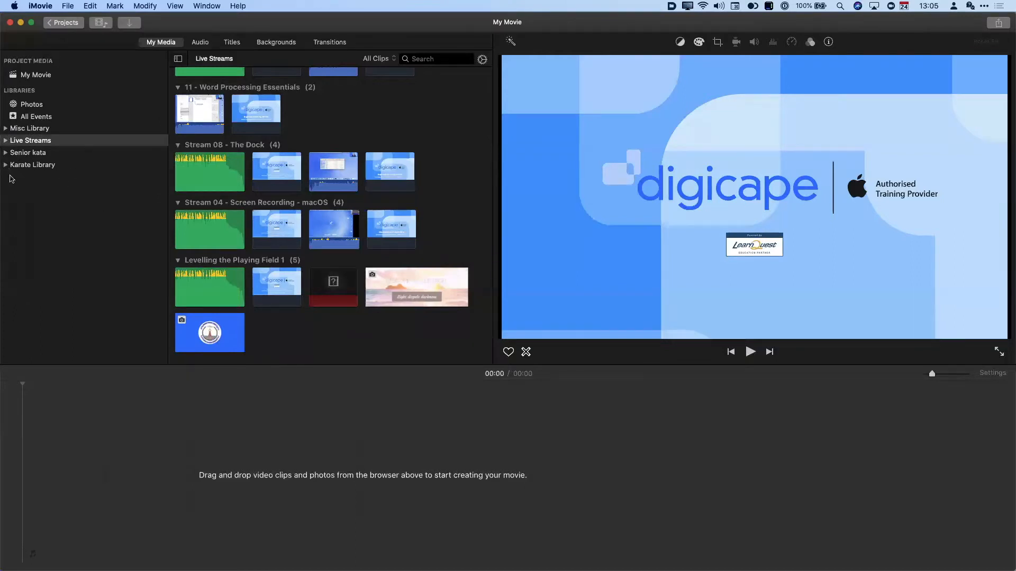
- Create 'Demo Library' in the home Movies folder via File > Open Library > New
click(65, 5)
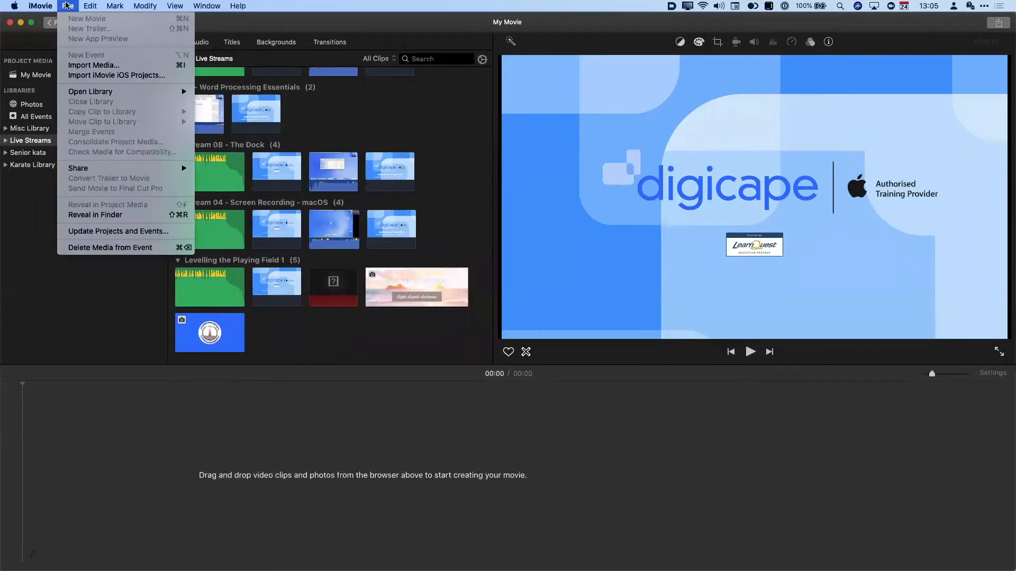
key(Escape)
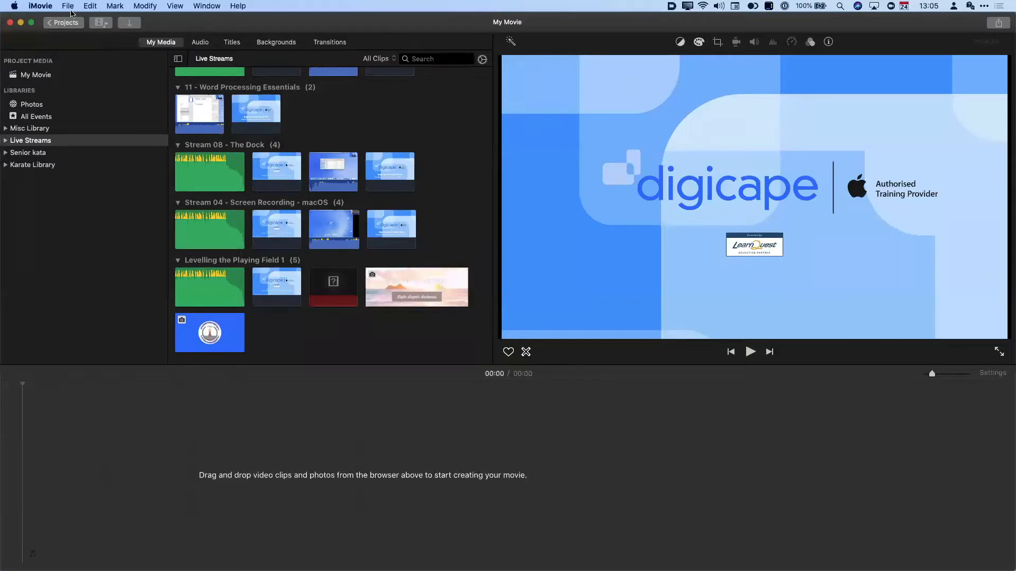
click(71, 10)
mouse_move(115, 94)
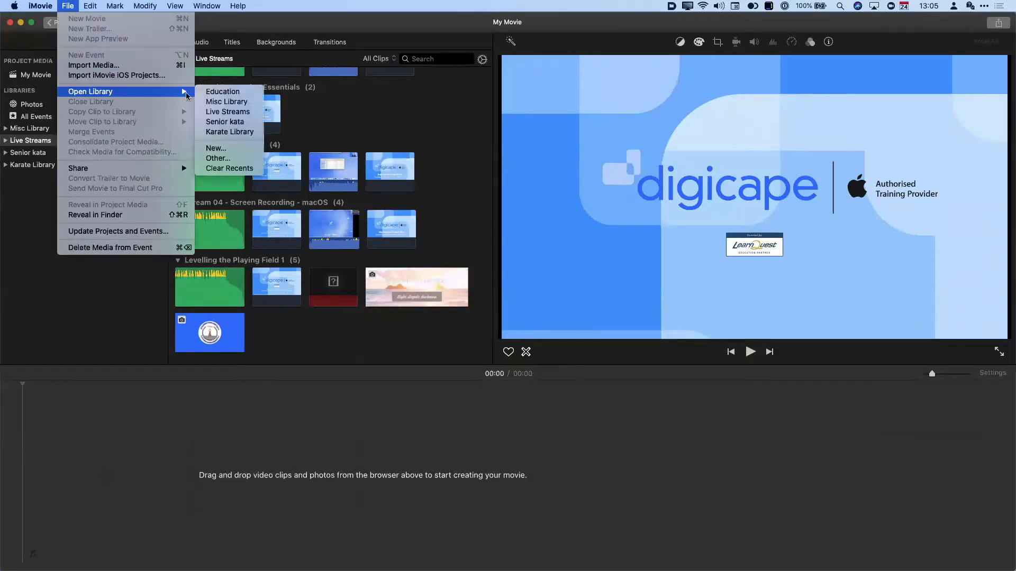
click(226, 153)
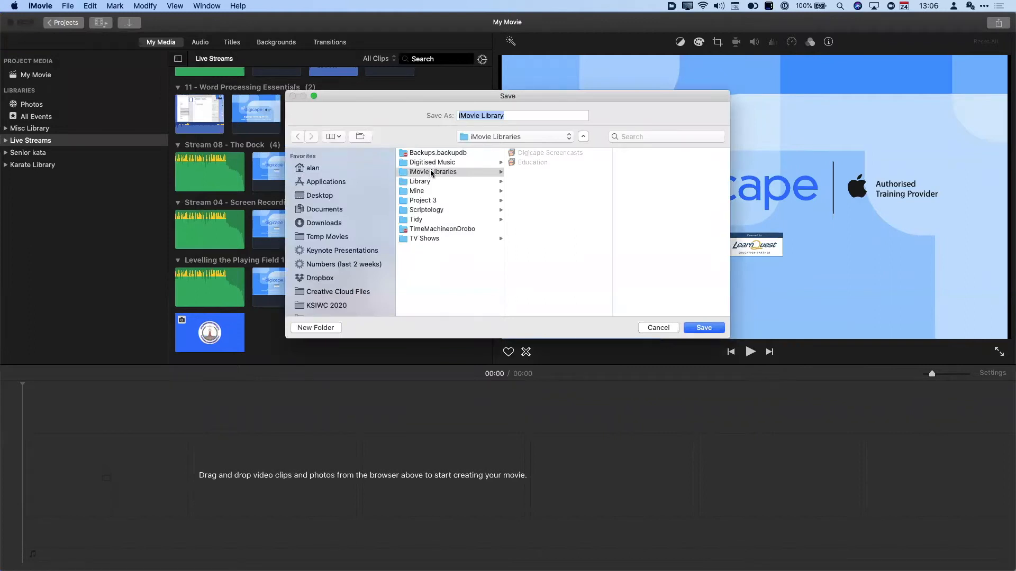
click(318, 170)
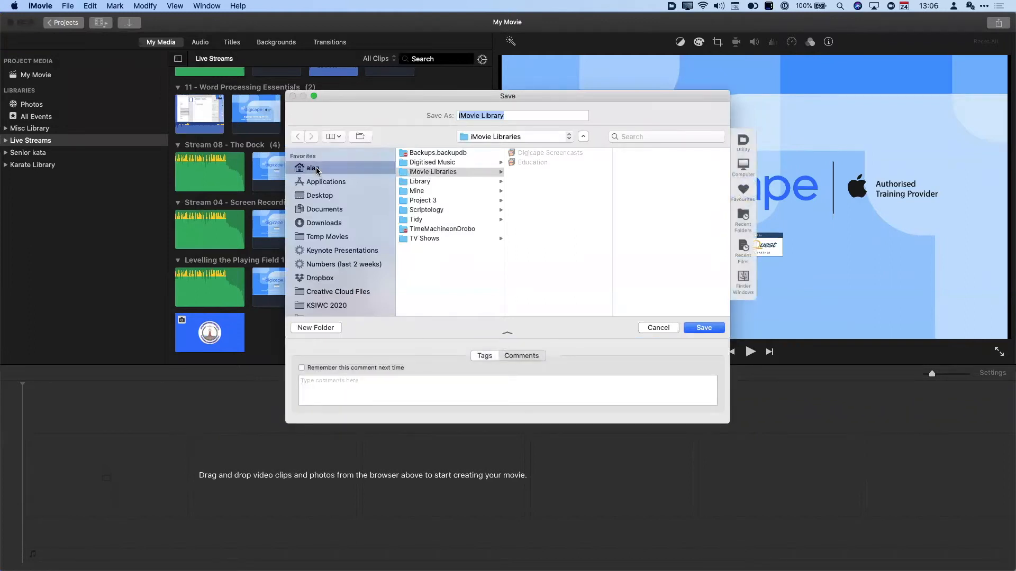
scroll(426, 211, down, 1)
scroll(427, 211, down, 1)
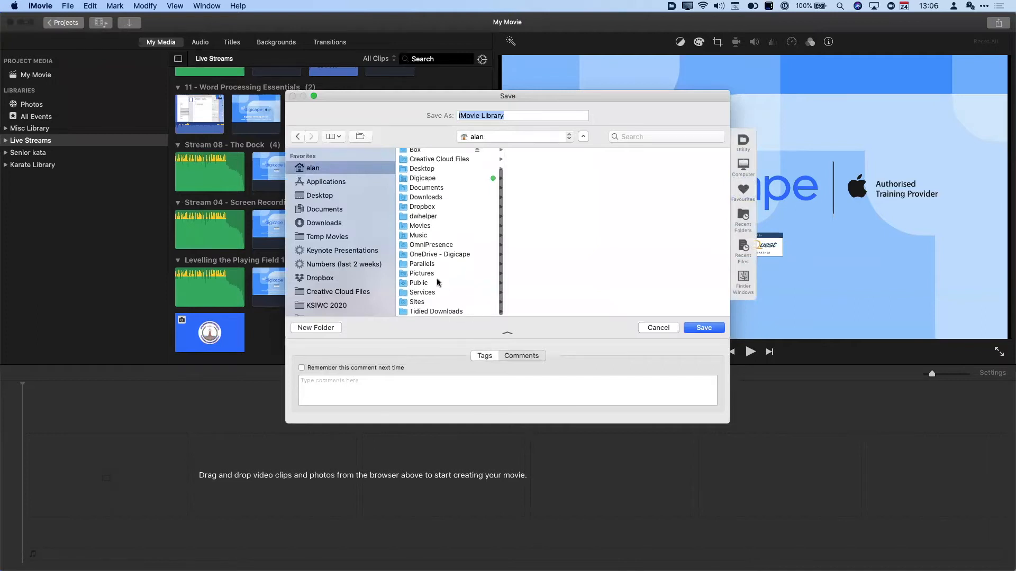
click(426, 229)
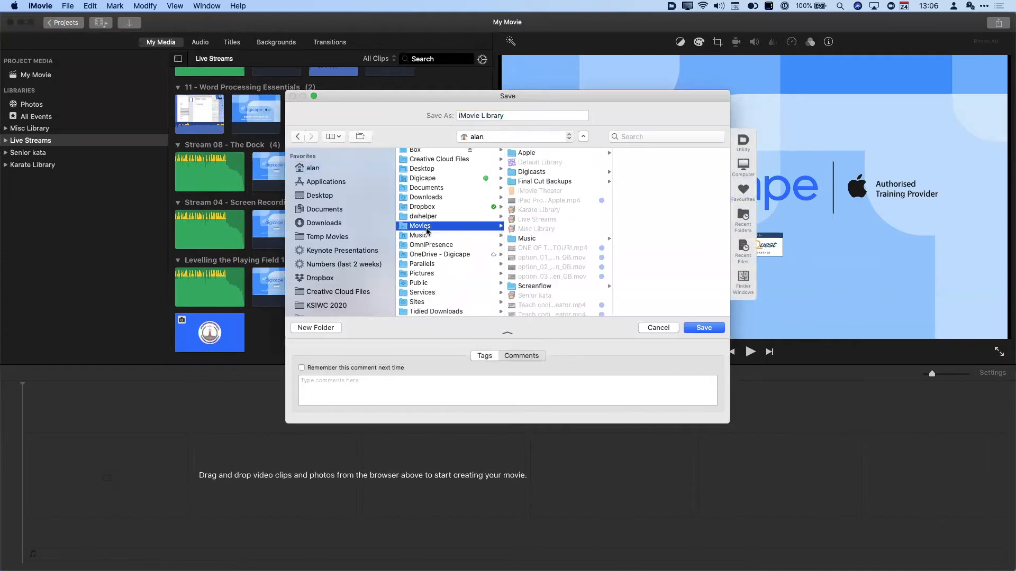
double_click(474, 115)
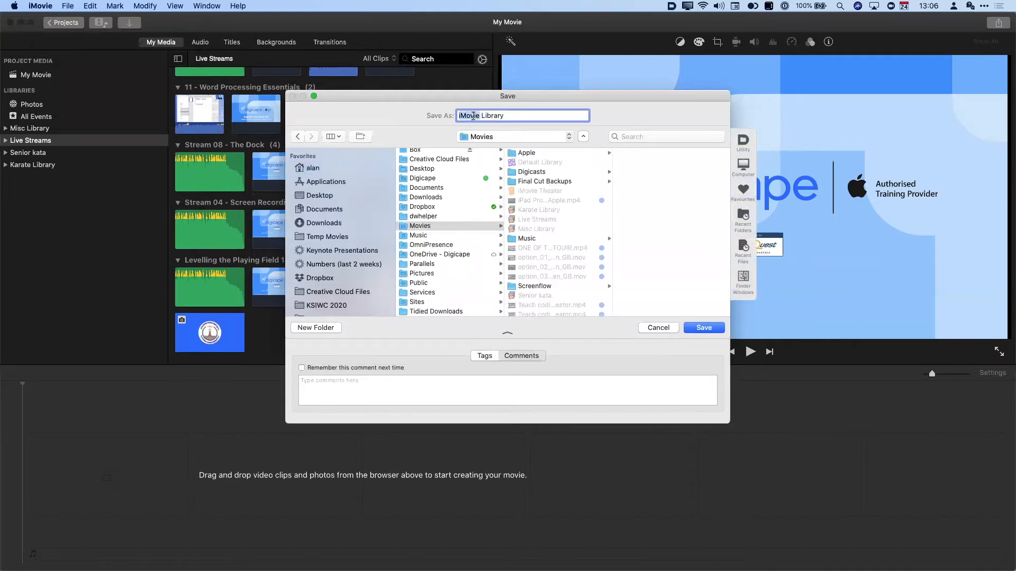
text(Demo)
click(717, 327)
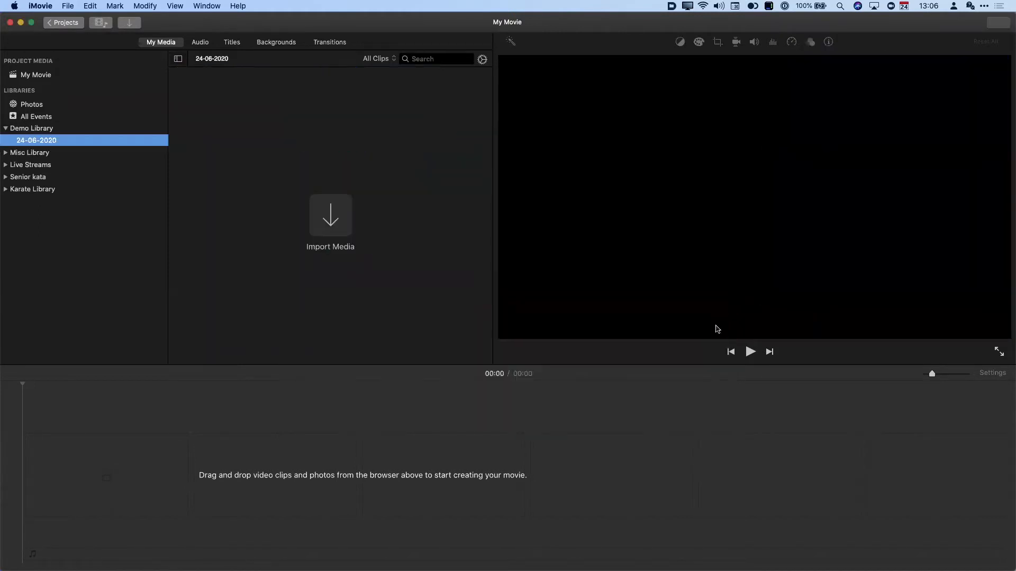
- Rename Demo Library's 24-06-2020 event to 'Demo movie for Workshop'
click(18, 132)
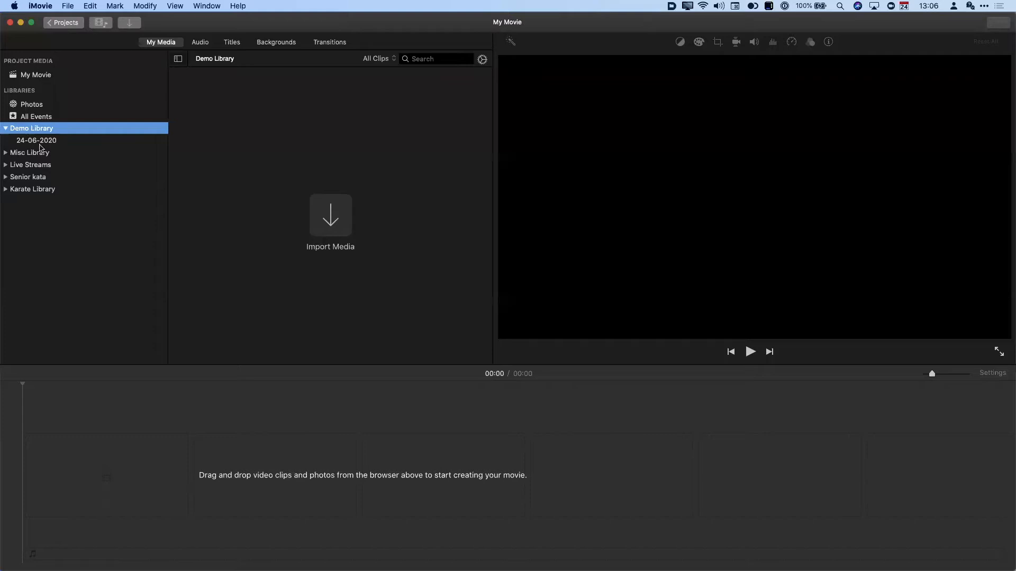
click(6, 154)
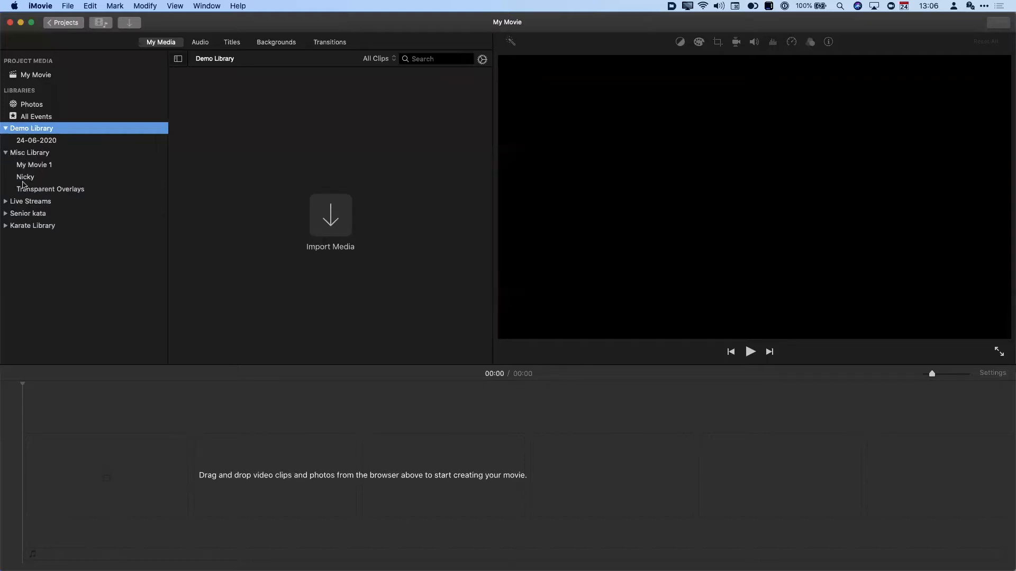
click(6, 202)
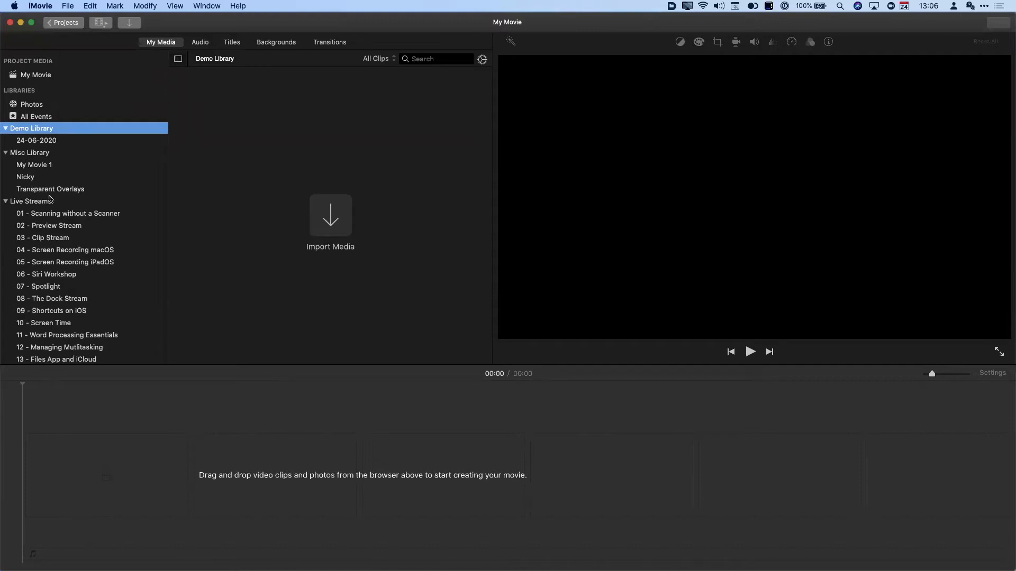
click(43, 141)
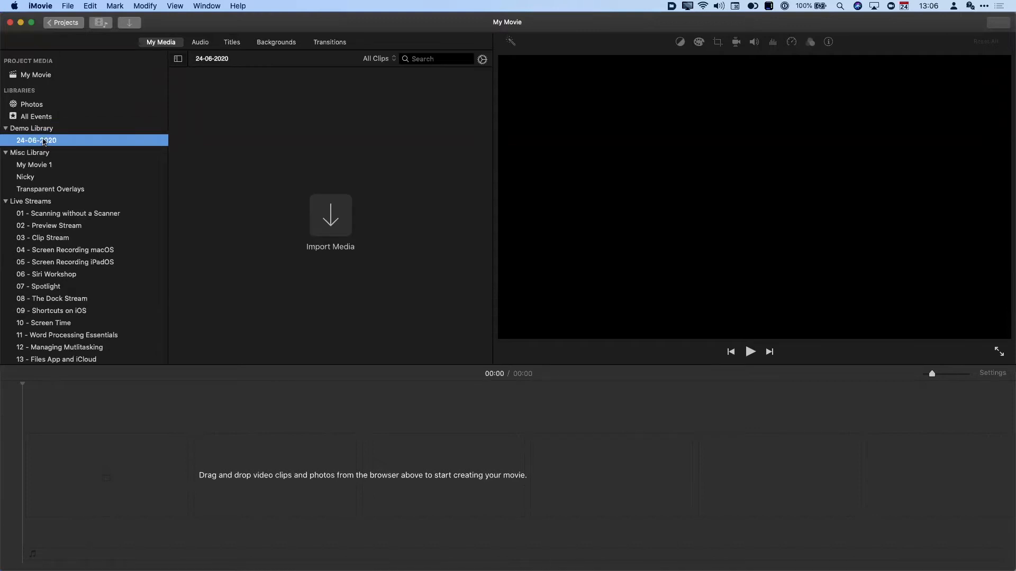
click(44, 141)
text(Demo movie for Workshop)
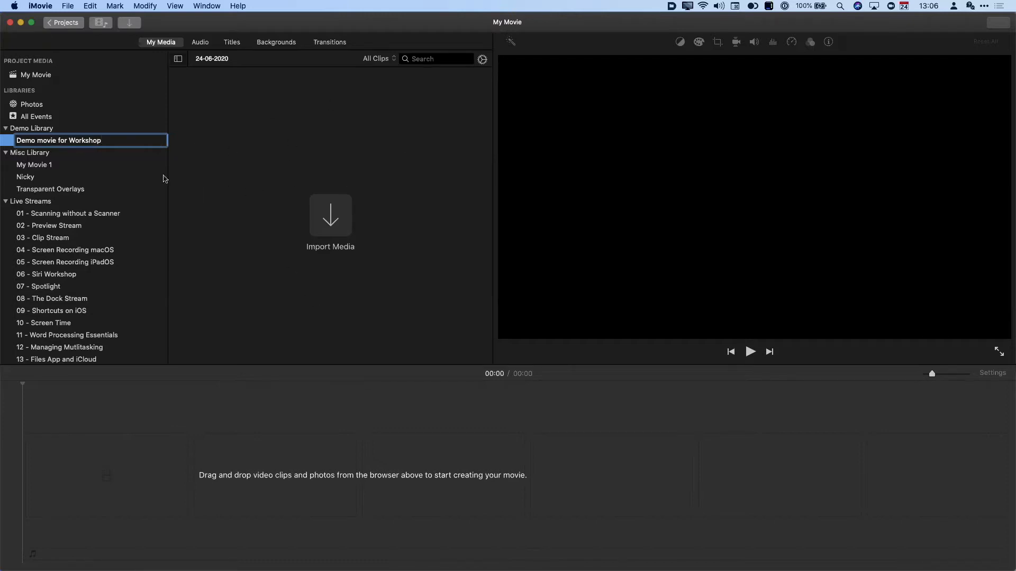
click(41, 129)
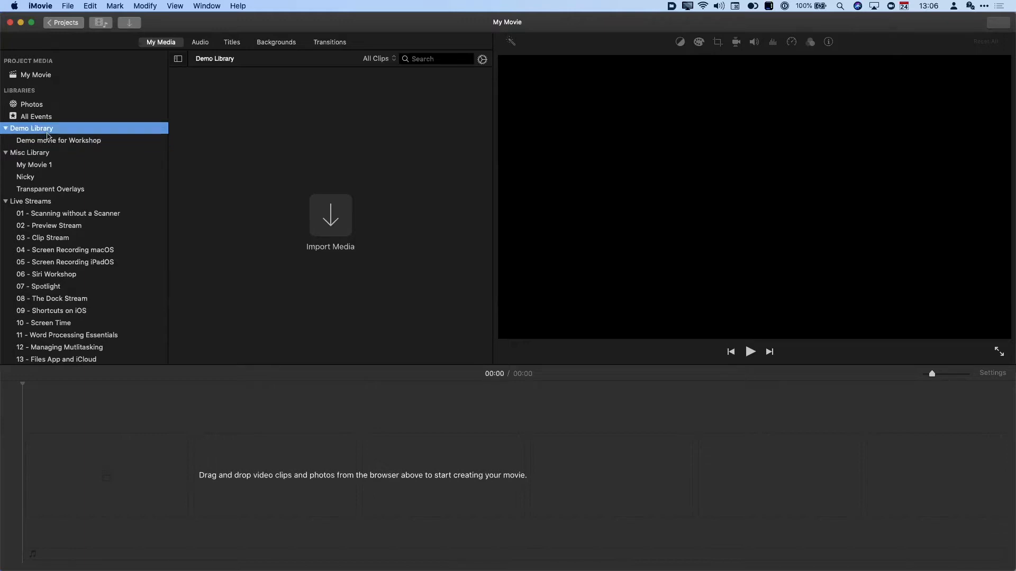
- Preview the 01 - Scanning without a Scanner and 07 - Spotlight clips, then return to Demo movie for Workshop
scroll(43, 284, down, 1)
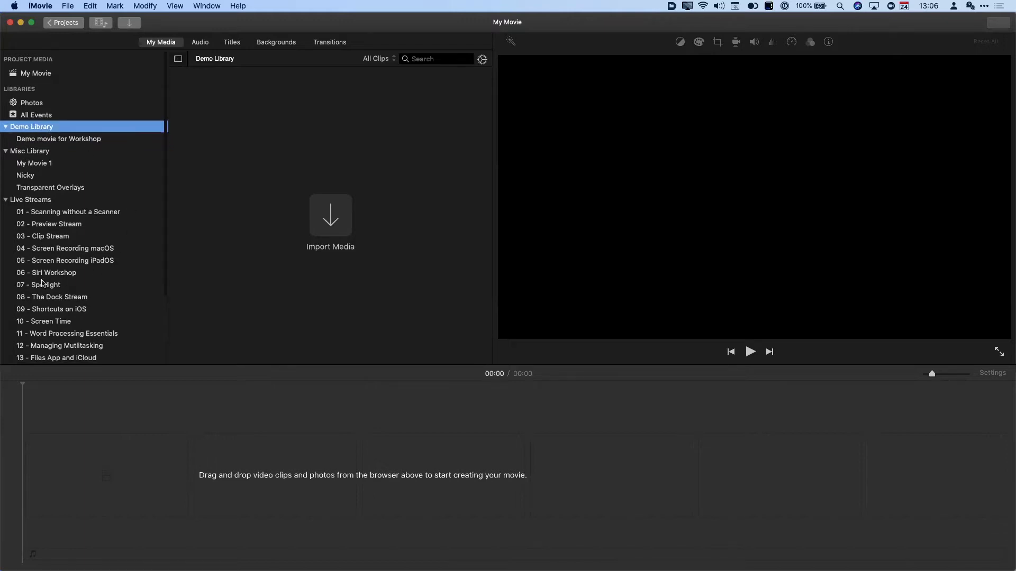
click(33, 202)
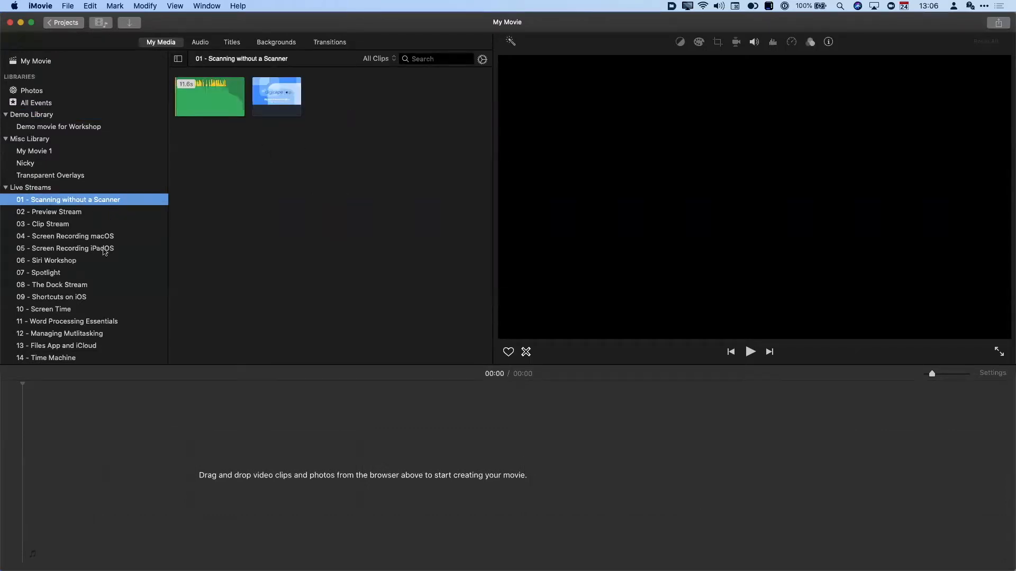
click(84, 274)
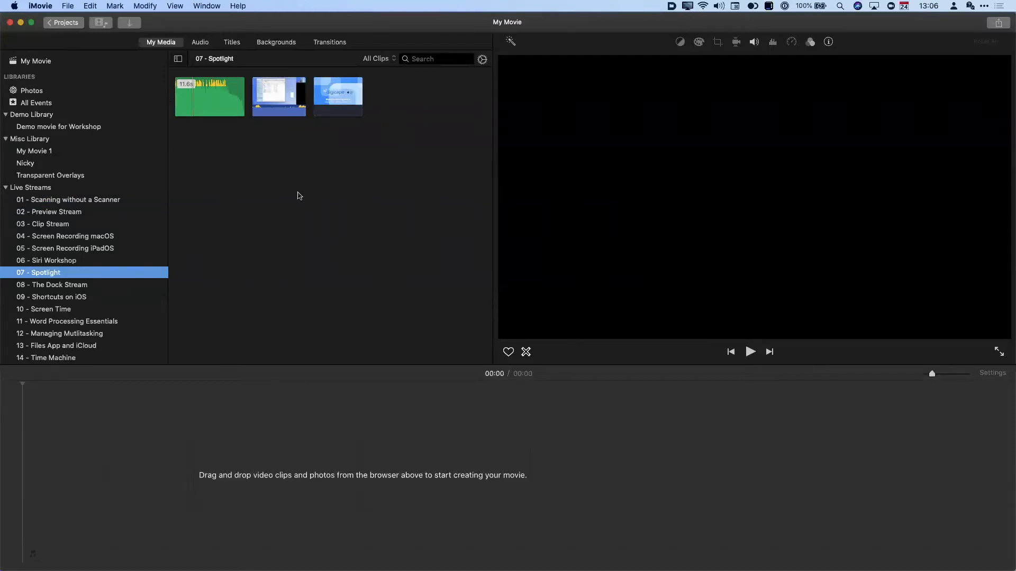
click(276, 100)
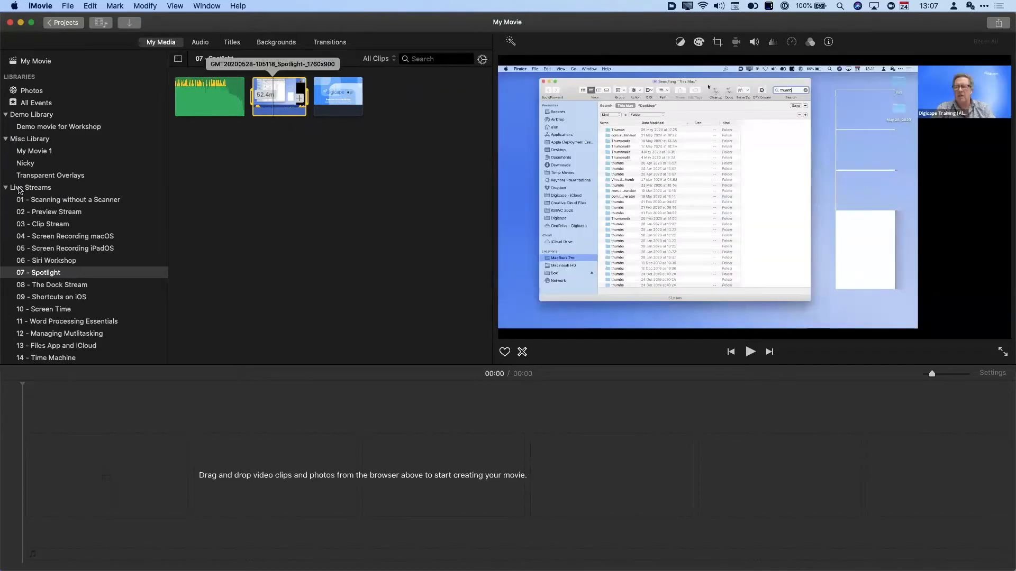
click(46, 189)
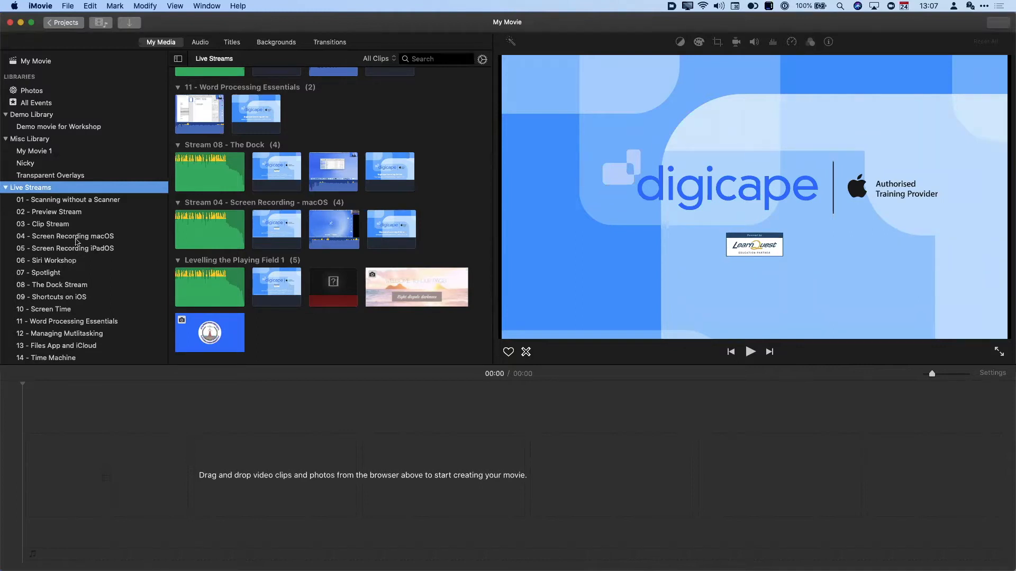
click(61, 127)
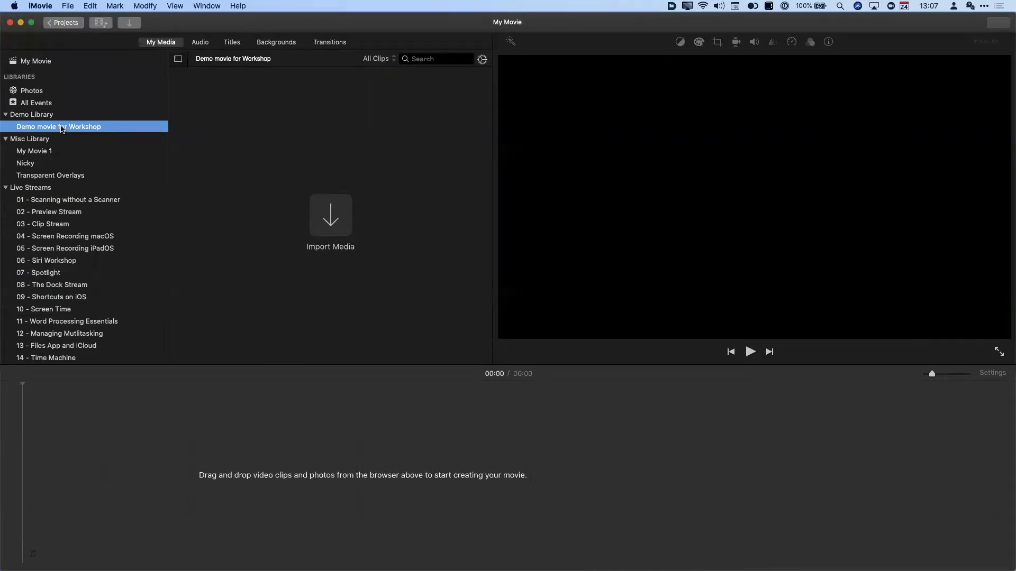
- Record a 5-second FaceTime HD Camera clip into the Demo movie for Workshop event
click(337, 218)
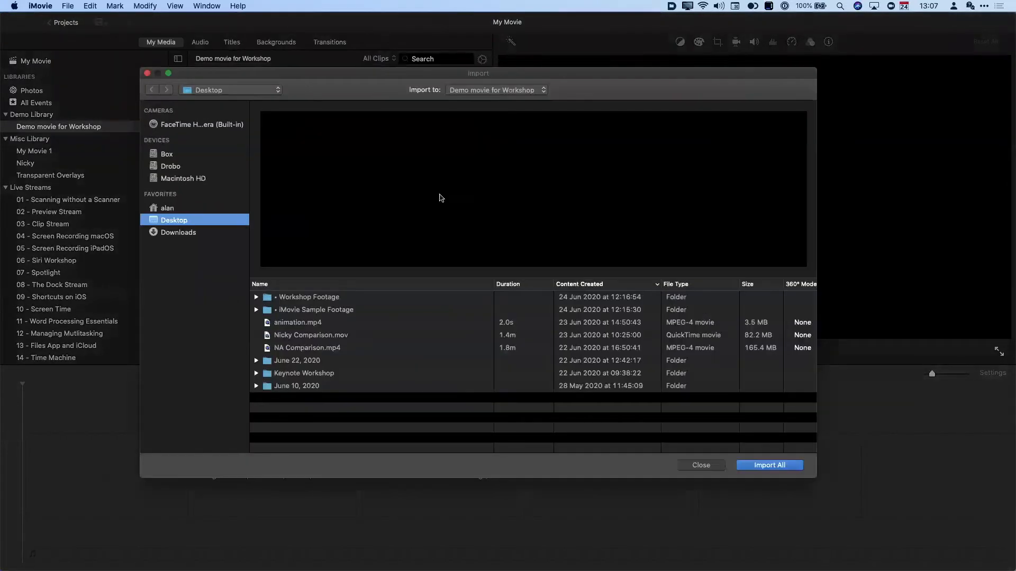
drag(448, 72, 512, 81)
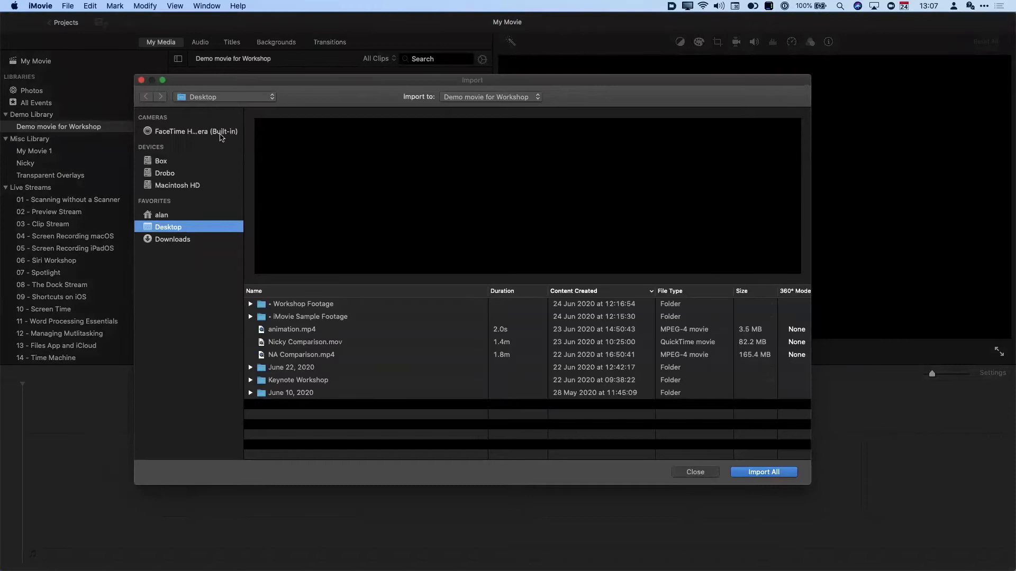
click(211, 132)
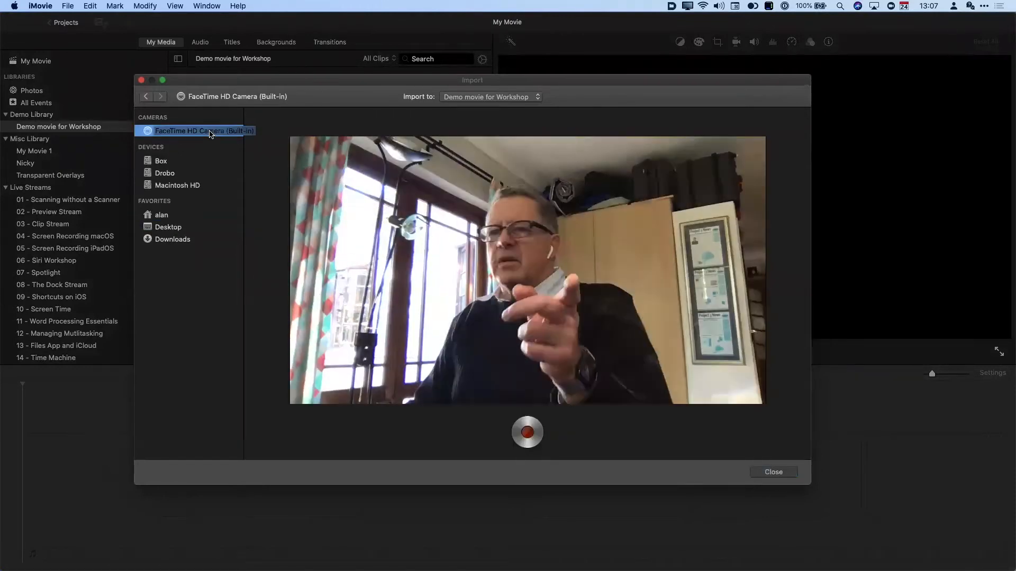
click(528, 432)
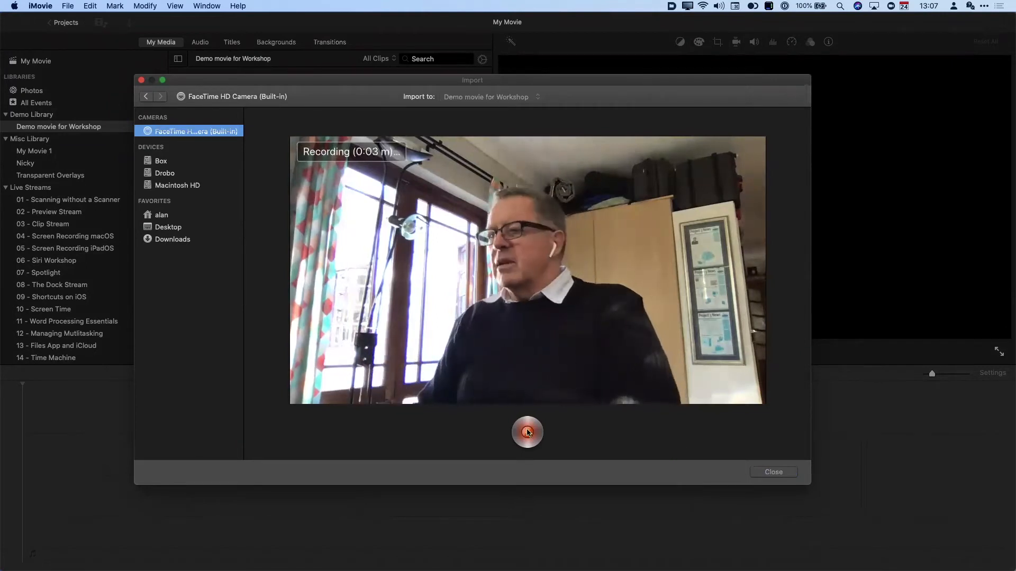
click(535, 433)
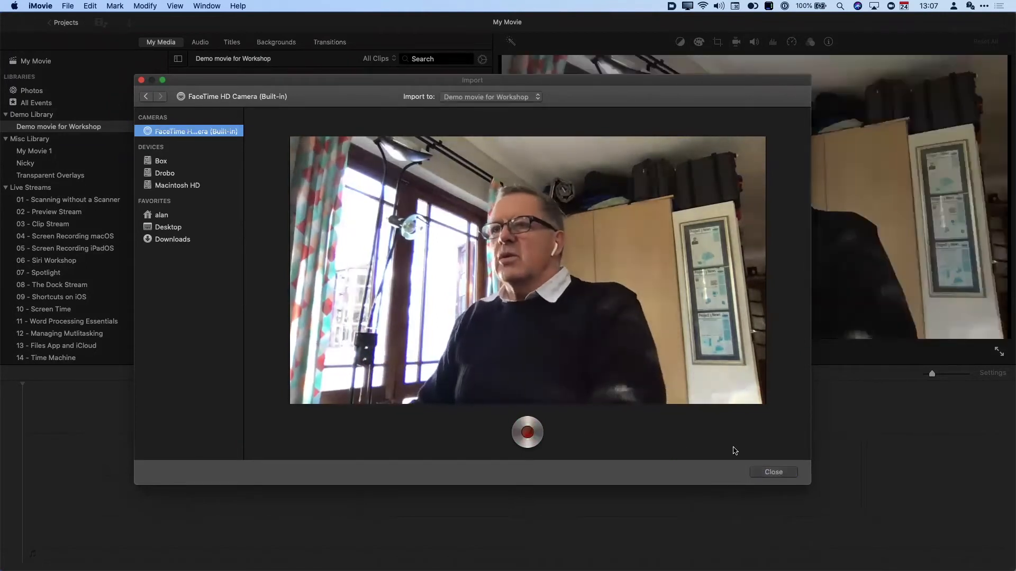
click(773, 472)
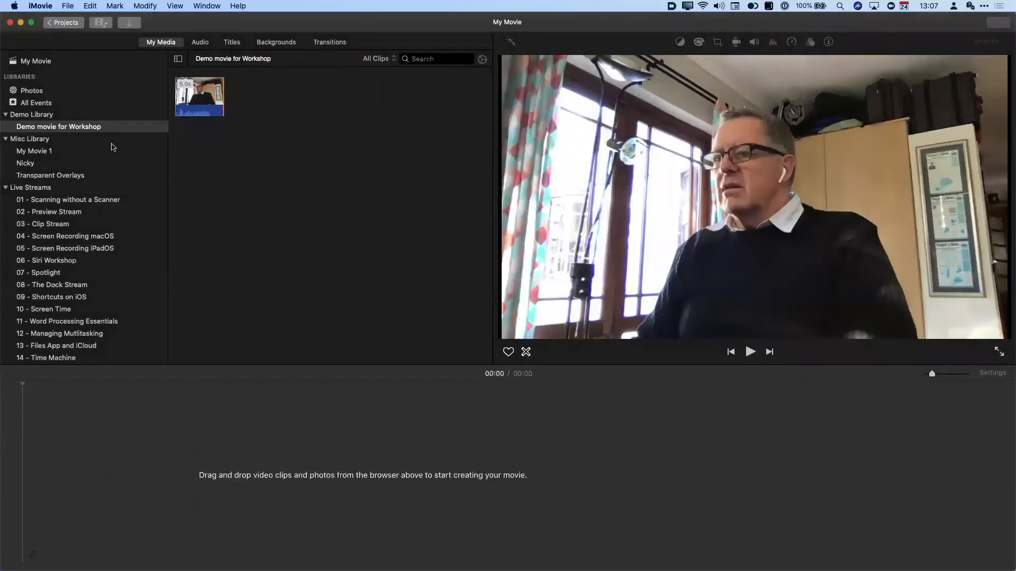
click(191, 102)
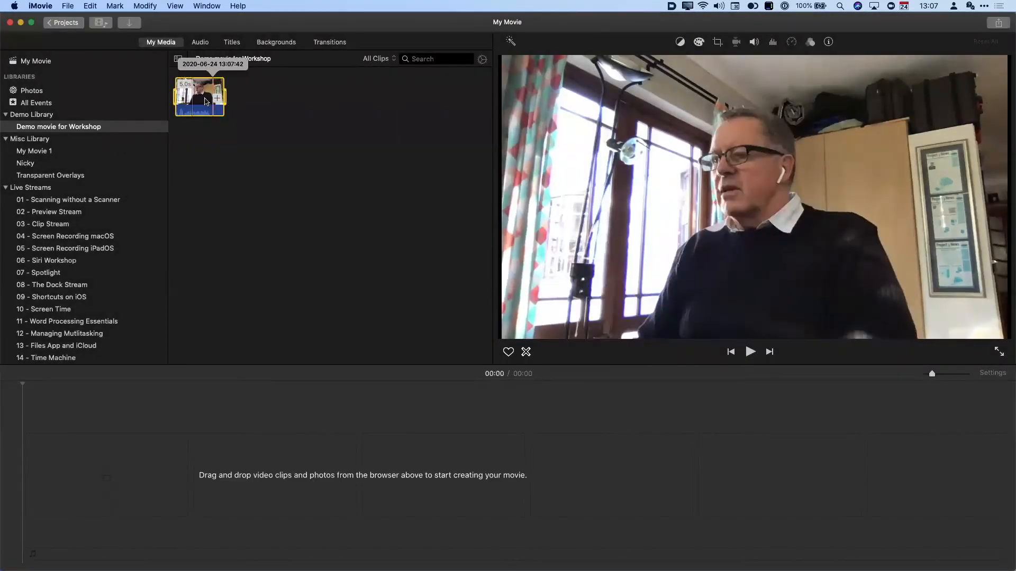
click(256, 102)
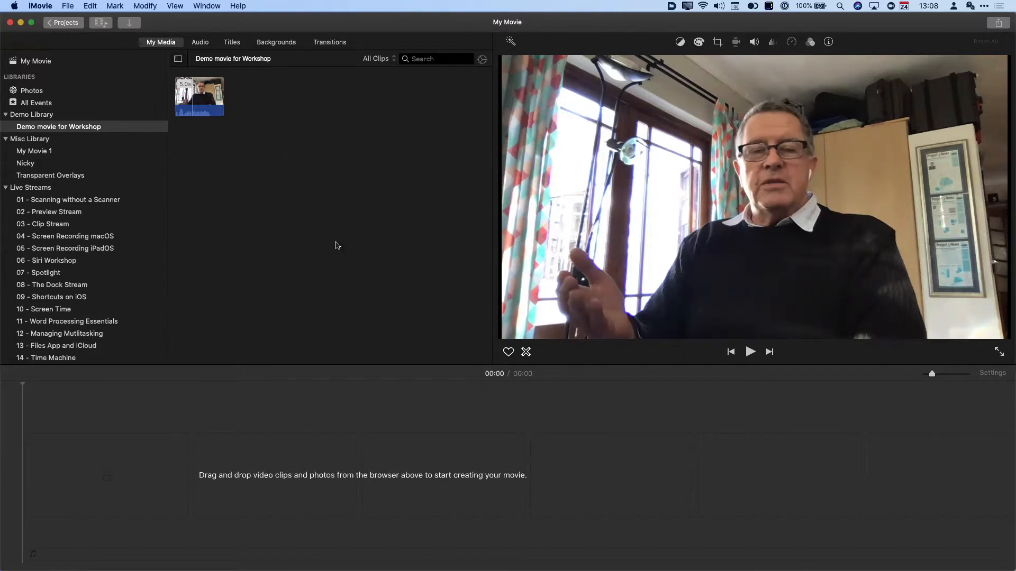
- Import the Screen & Speaker, Screen only and Gallery Keynote MP4s from Workshop Footage
click(132, 23)
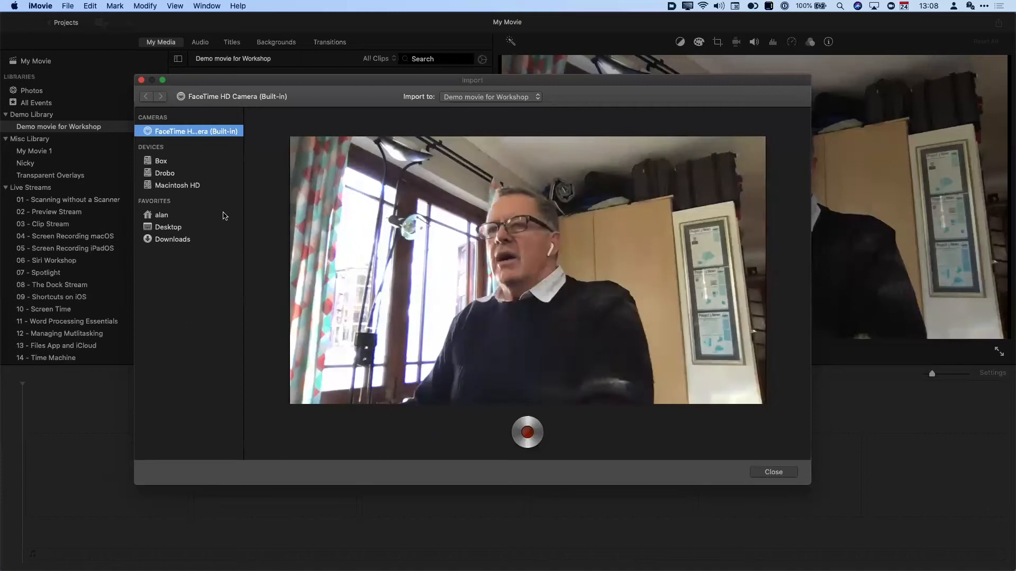
click(179, 228)
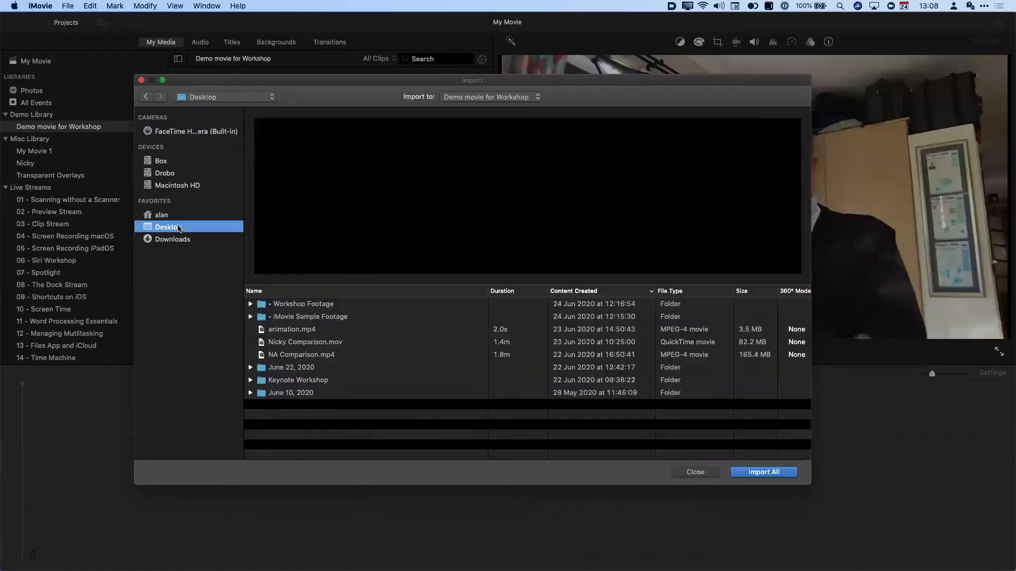
double_click(339, 306)
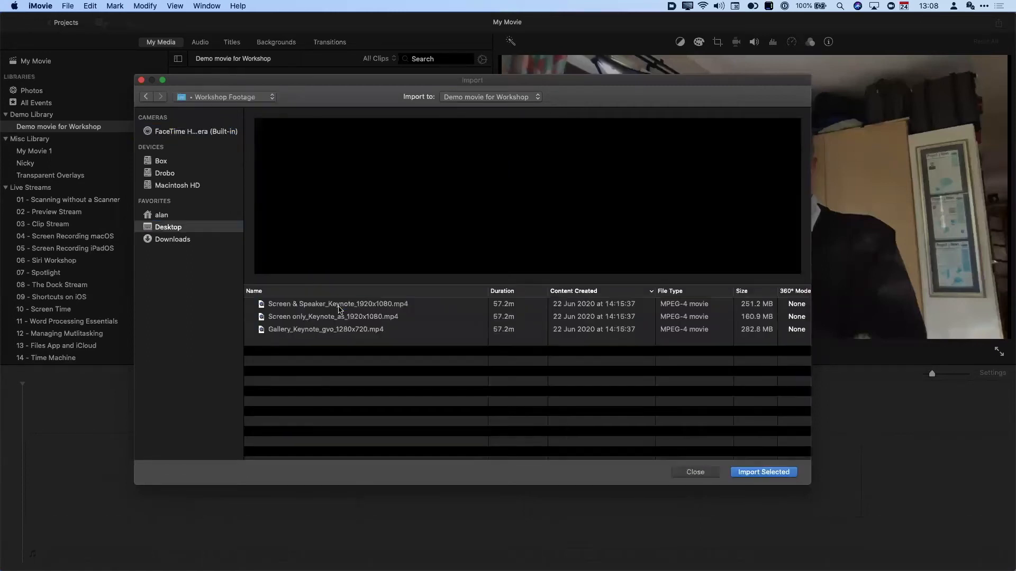
click(338, 307)
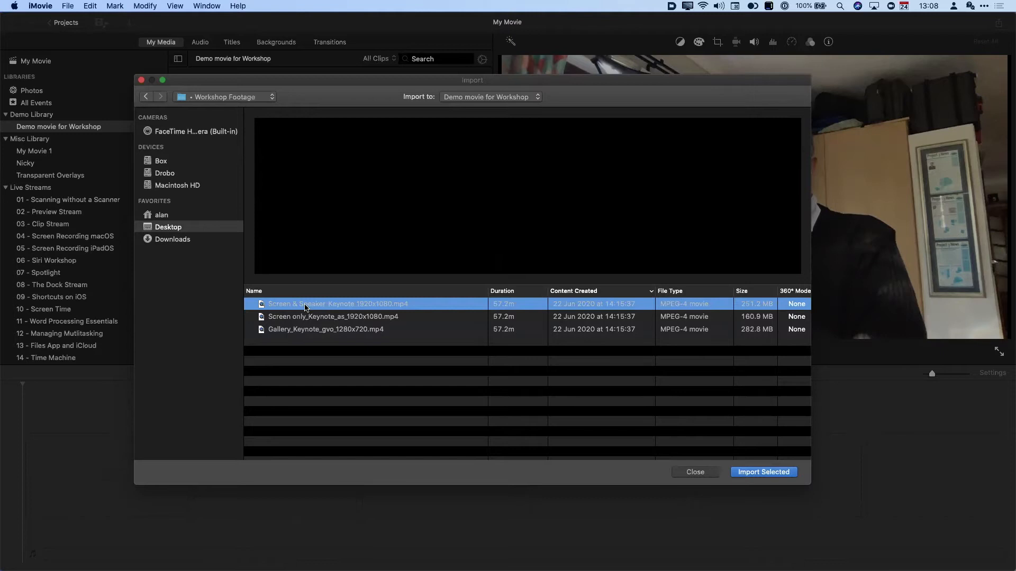
click(327, 318)
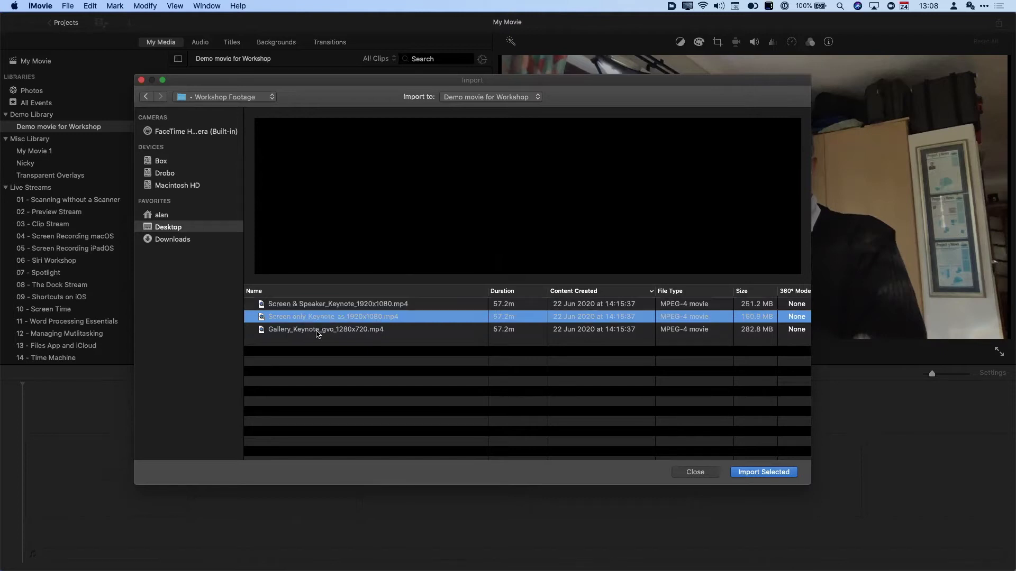
click(317, 331)
shift+click(321, 306)
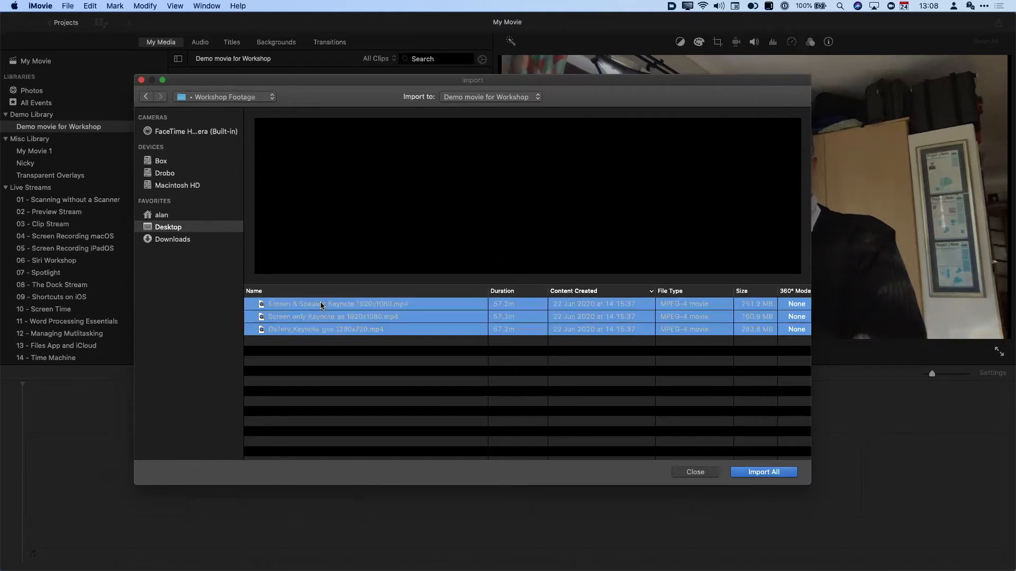
click(761, 474)
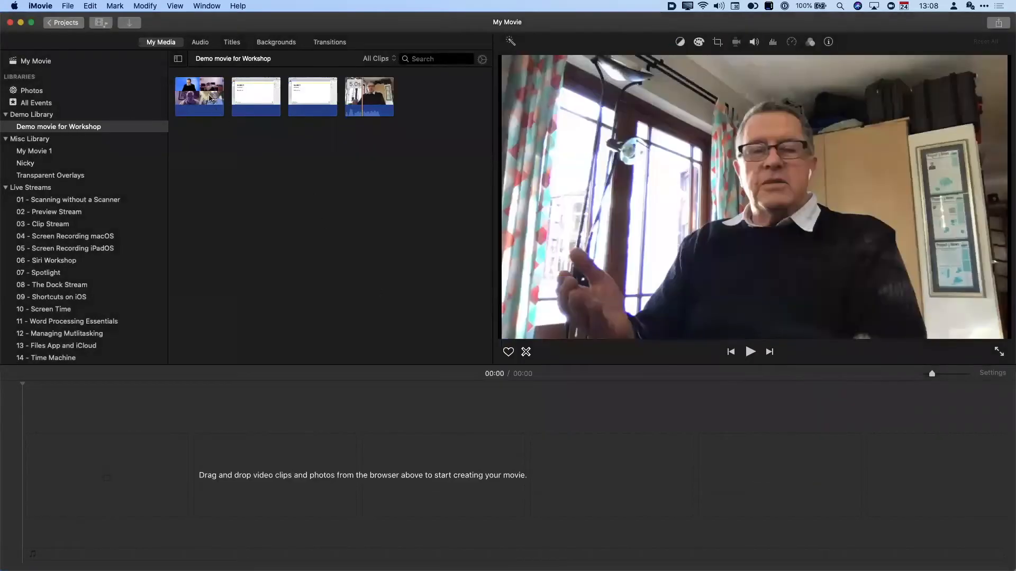
- Preview the four imported clips, select the Gallery Keynote clip, and hide the Libraries list
click(209, 98)
click(251, 93)
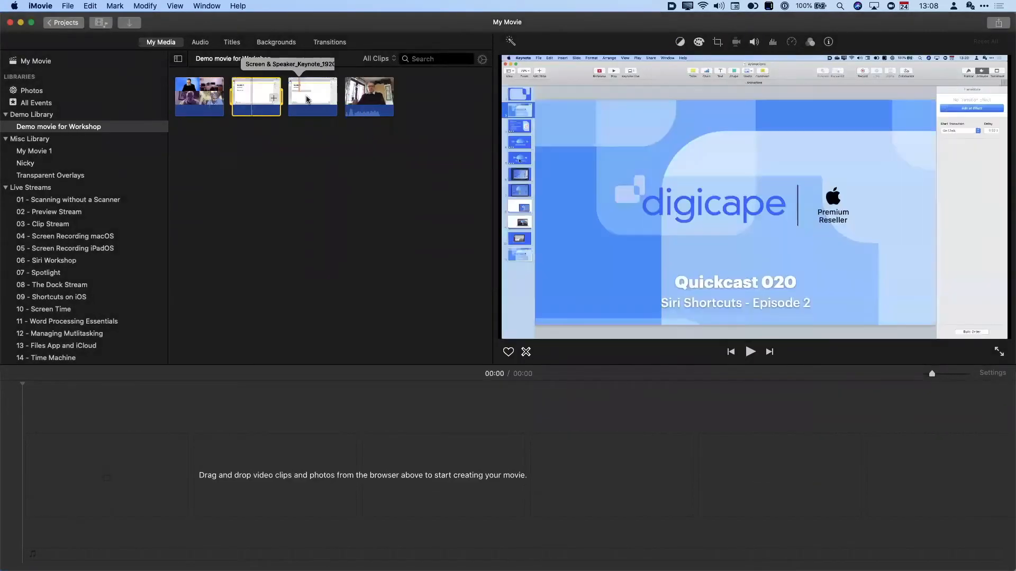
click(308, 99)
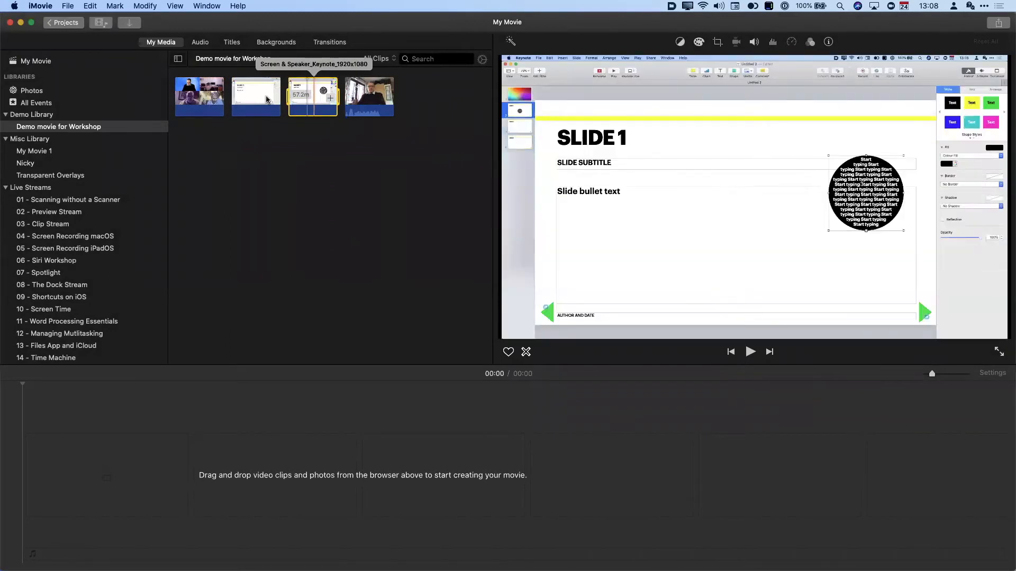
click(252, 93)
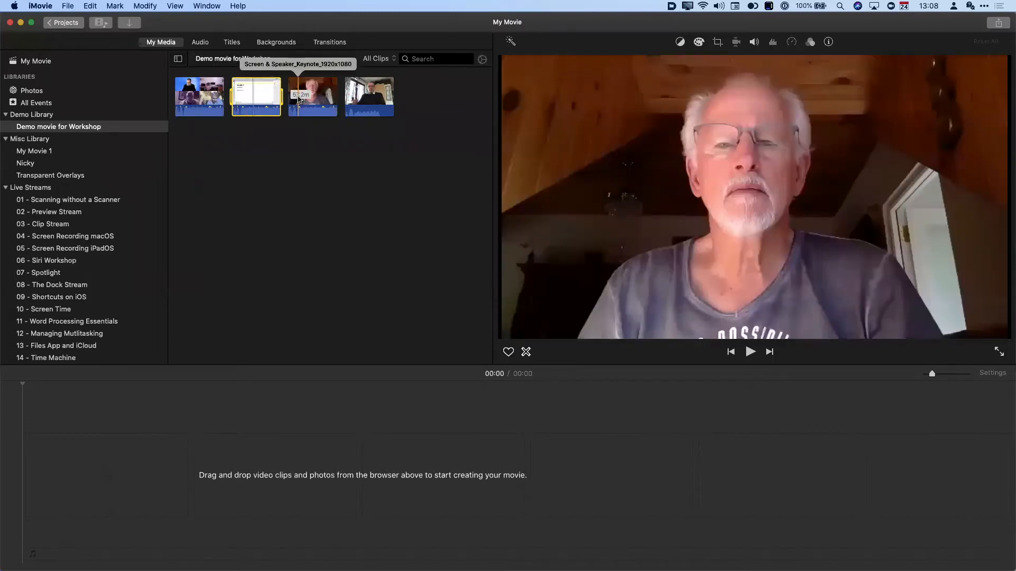
click(201, 92)
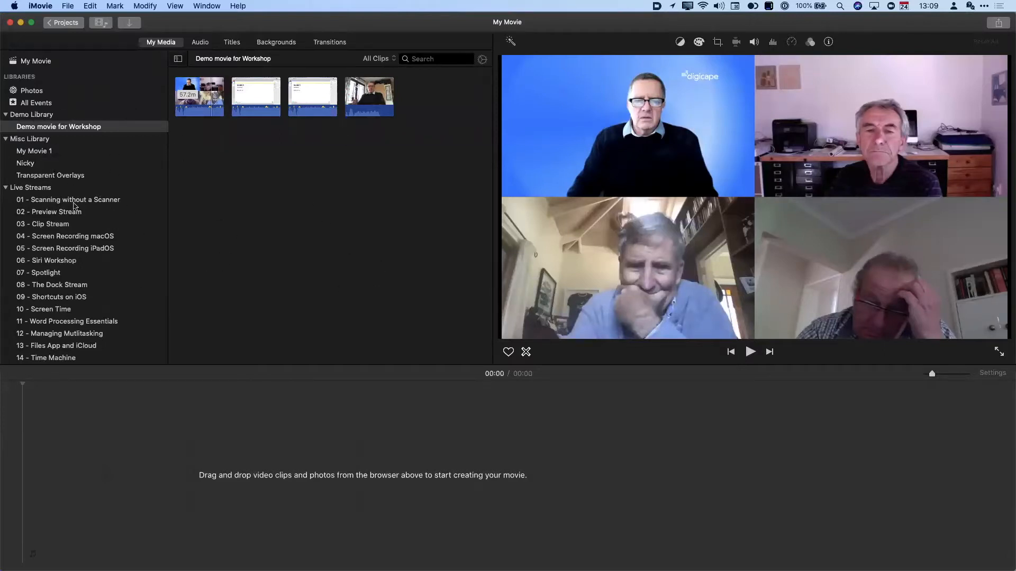
click(179, 58)
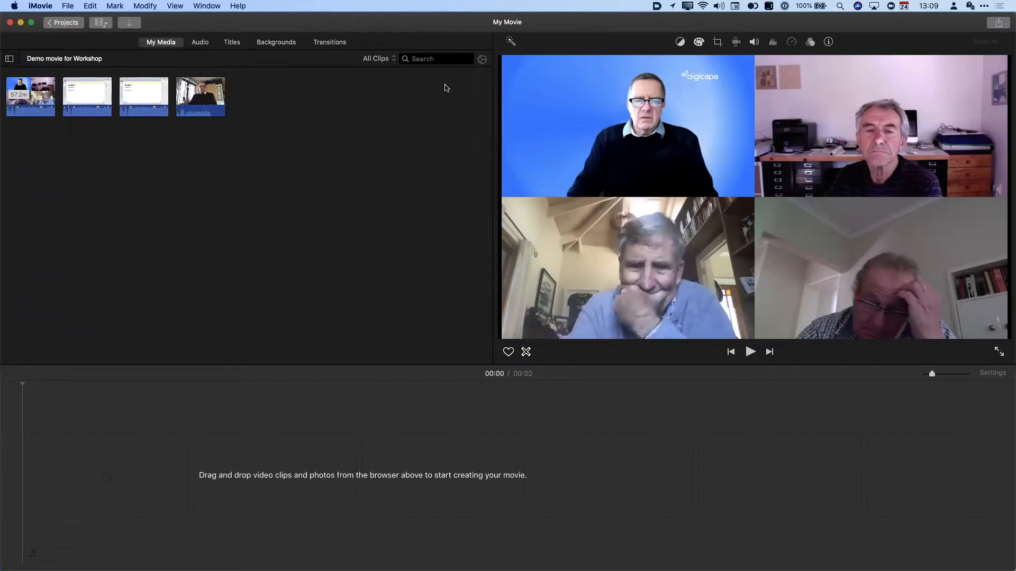
- Enlarge the browser clip size and keep audio waveforms shown
click(482, 60)
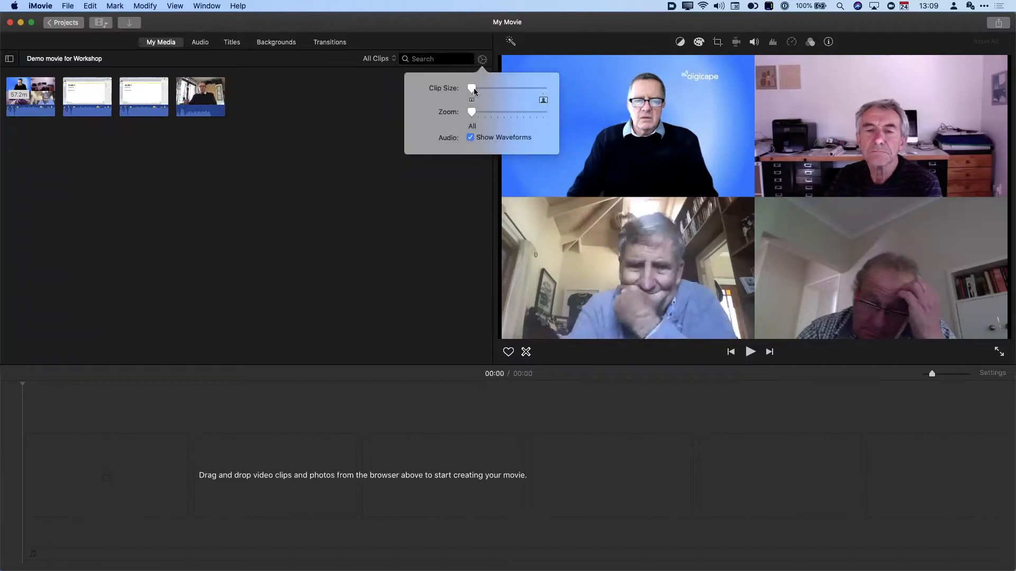
drag(471, 90, 512, 95)
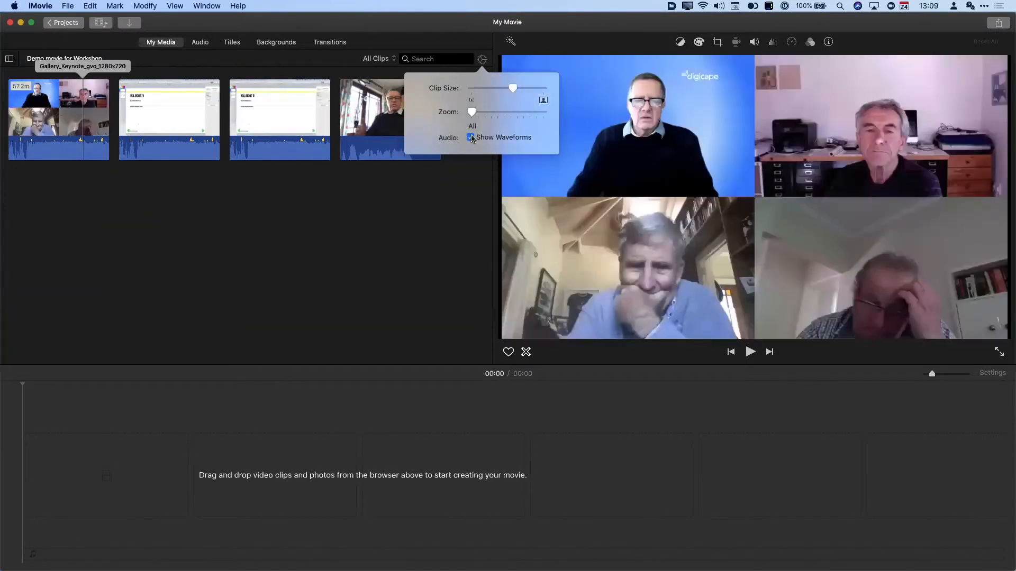
click(470, 137)
click(471, 138)
- Stretch browser clips to 10m zoom and select the Screen & Speaker and Screen only clips
drag(475, 114, 483, 115)
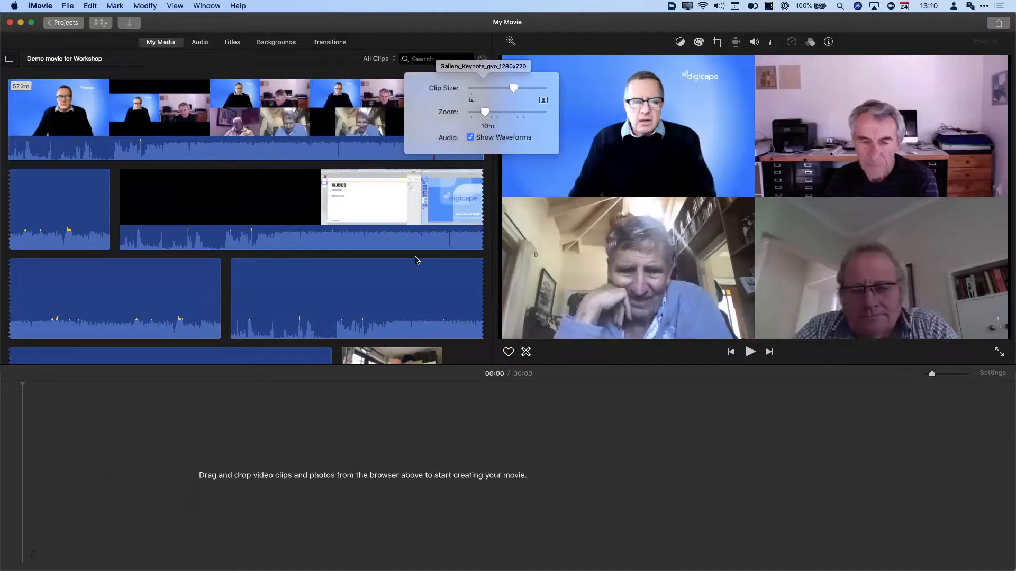
scroll(415, 257, down, 2)
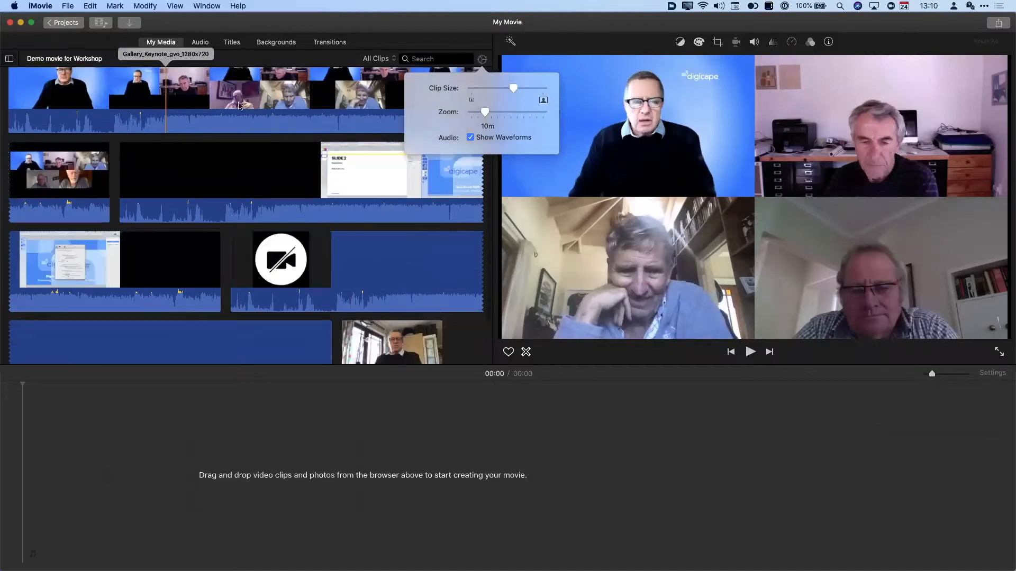
scroll(371, 265, down, 2)
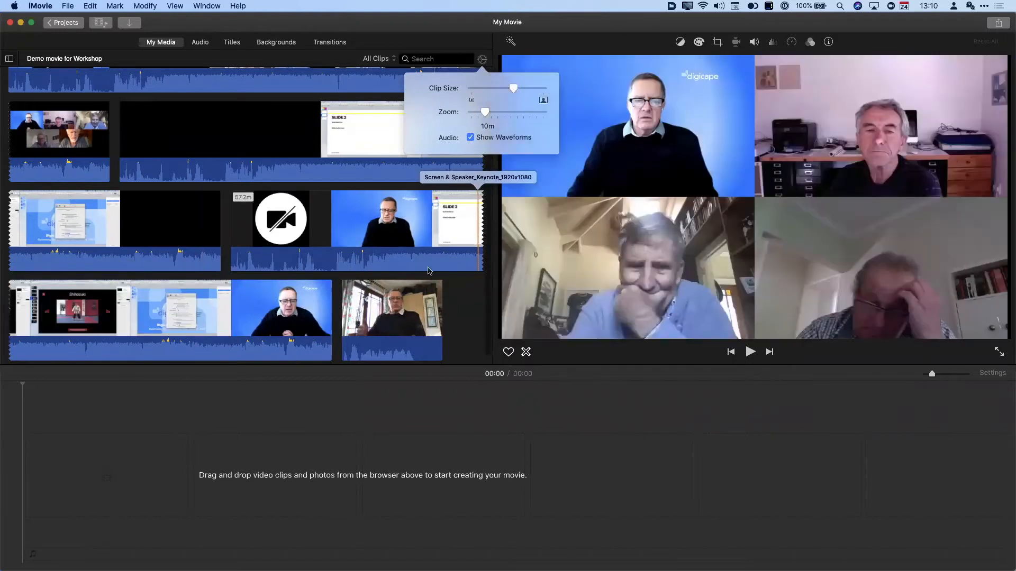
click(231, 222)
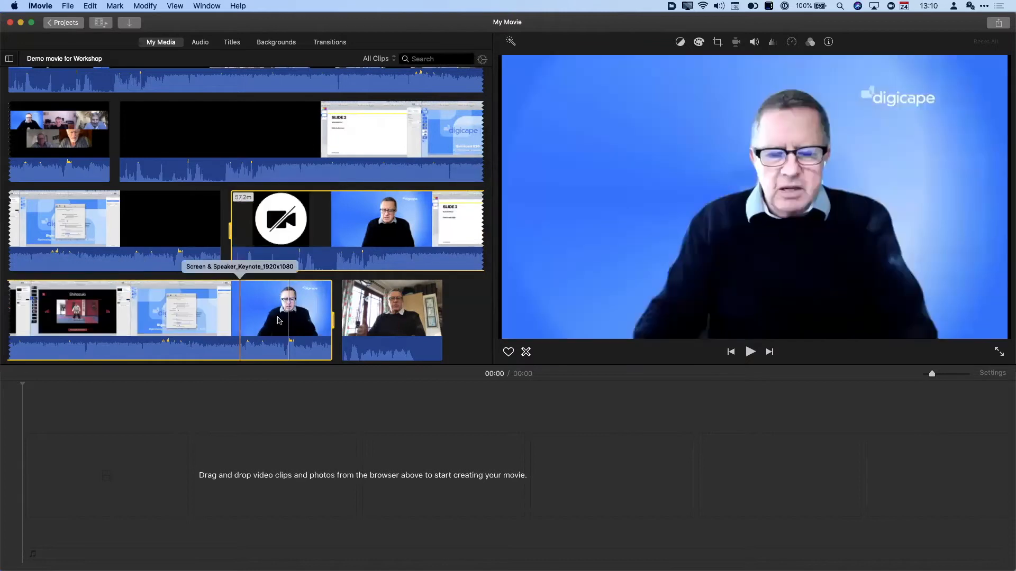
click(99, 210)
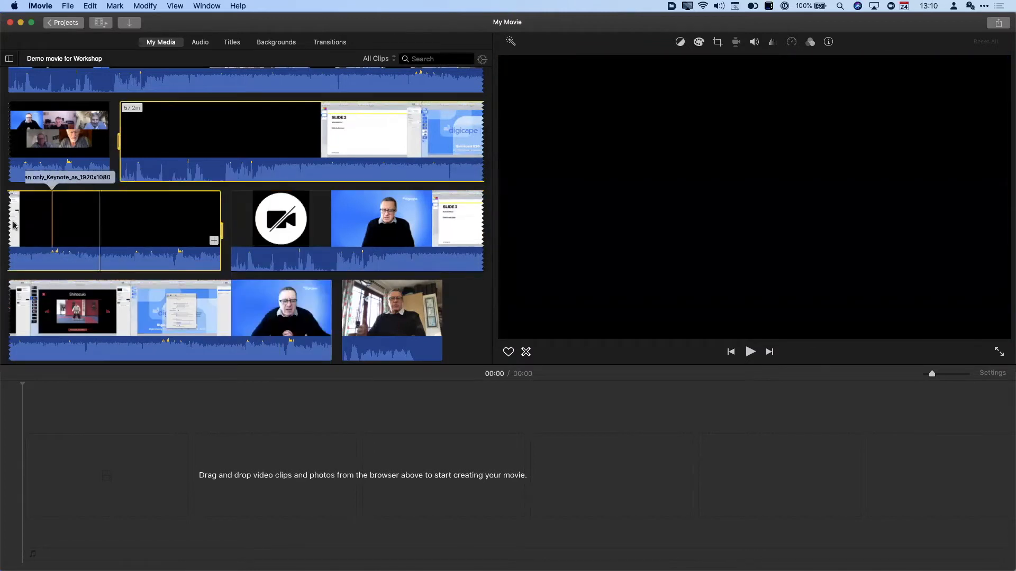
scroll(156, 125, up, 2)
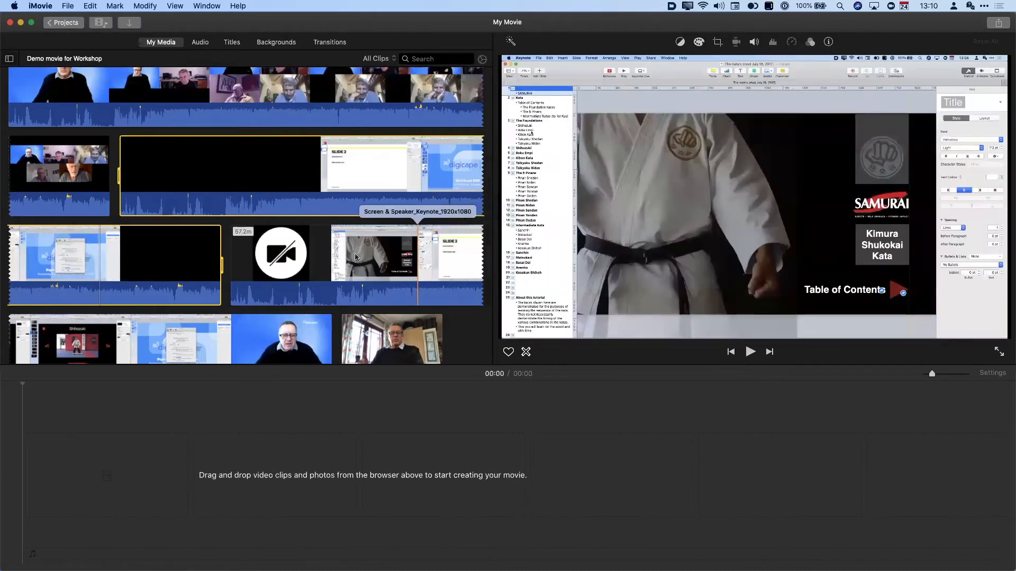
scroll(355, 257, down, 3)
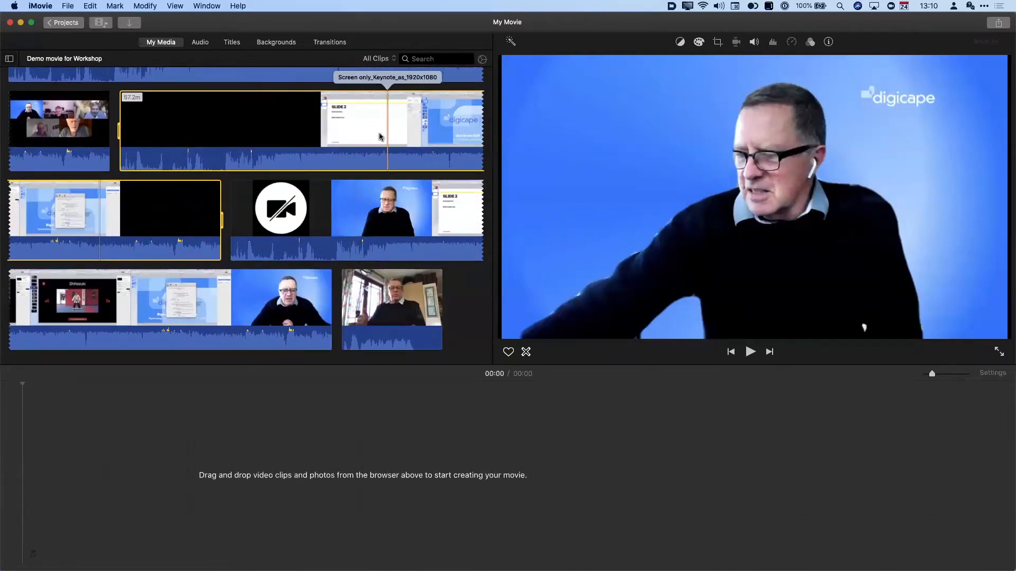
click(244, 484)
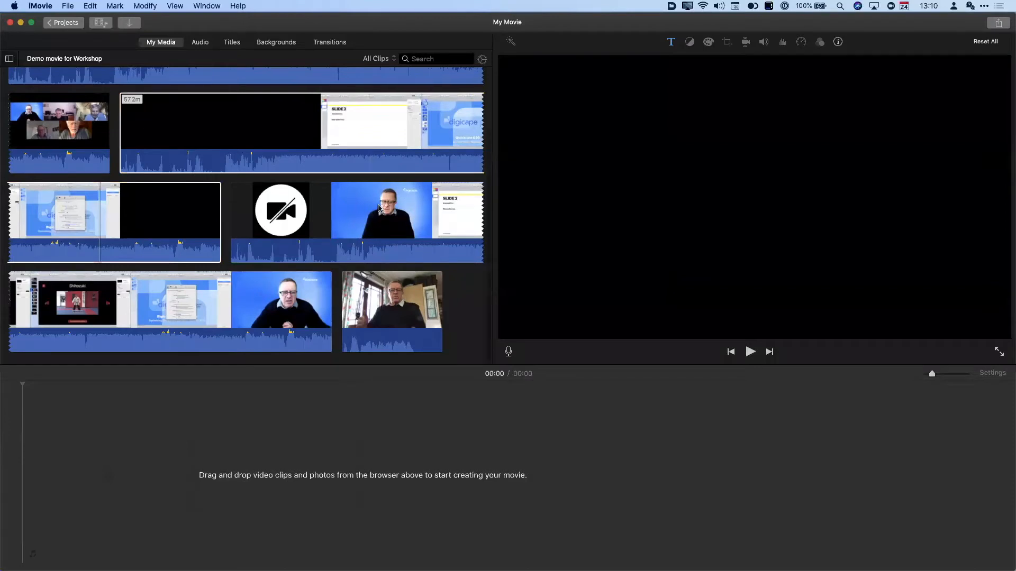
scroll(378, 211, up, 3)
- Mark start and end points of the wanted section in the Screen only Keynote recording
drag(213, 193, 318, 198)
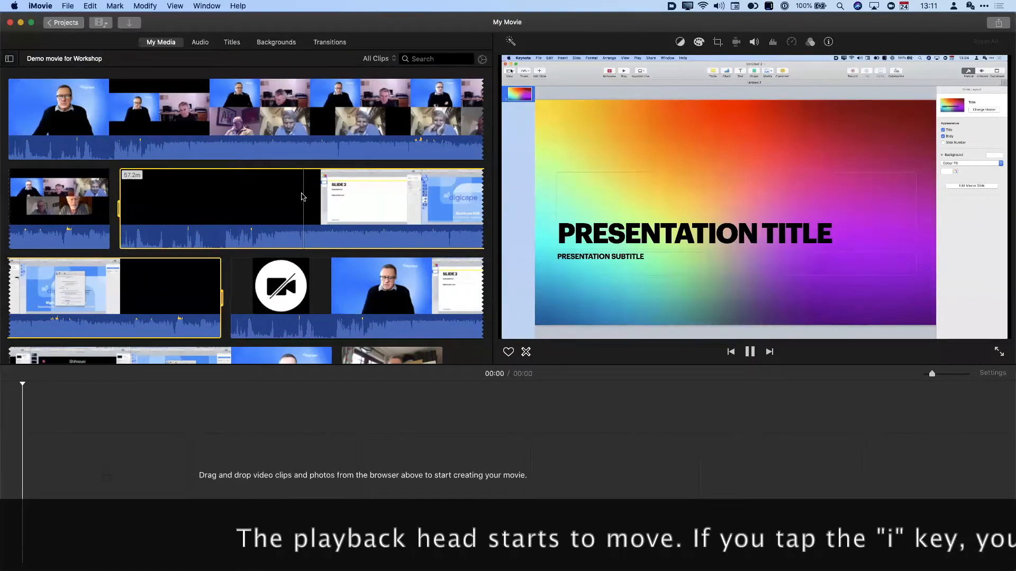
key(i)
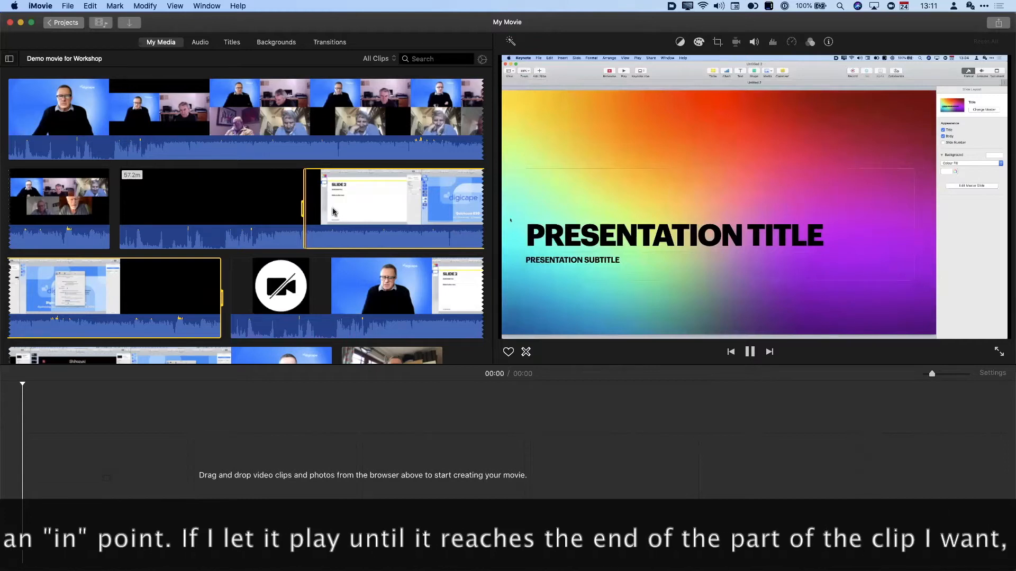
key(i)
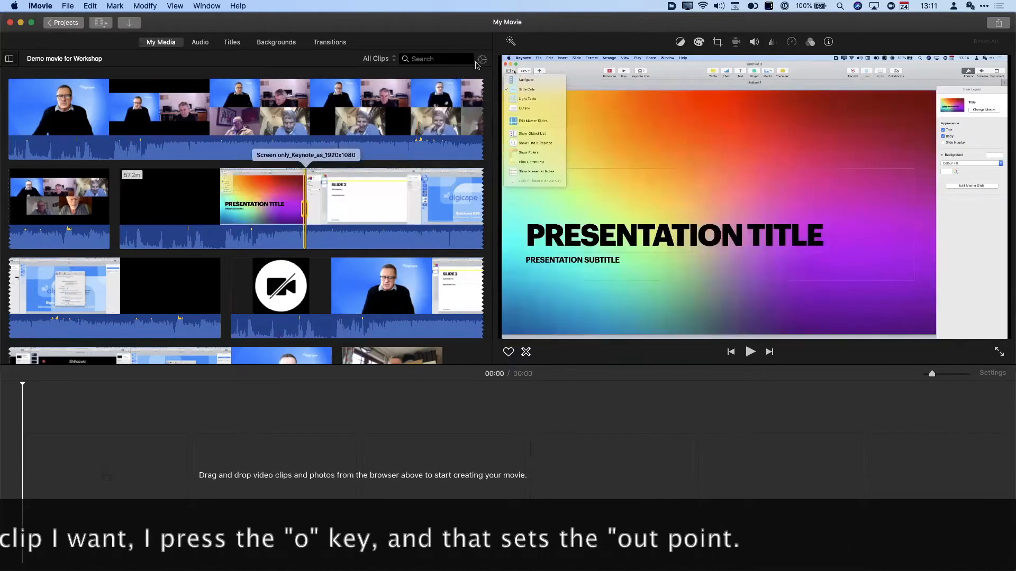
- Set browser zoom to 10s, add the marked 12-second section to the timeline, and play it
click(482, 60)
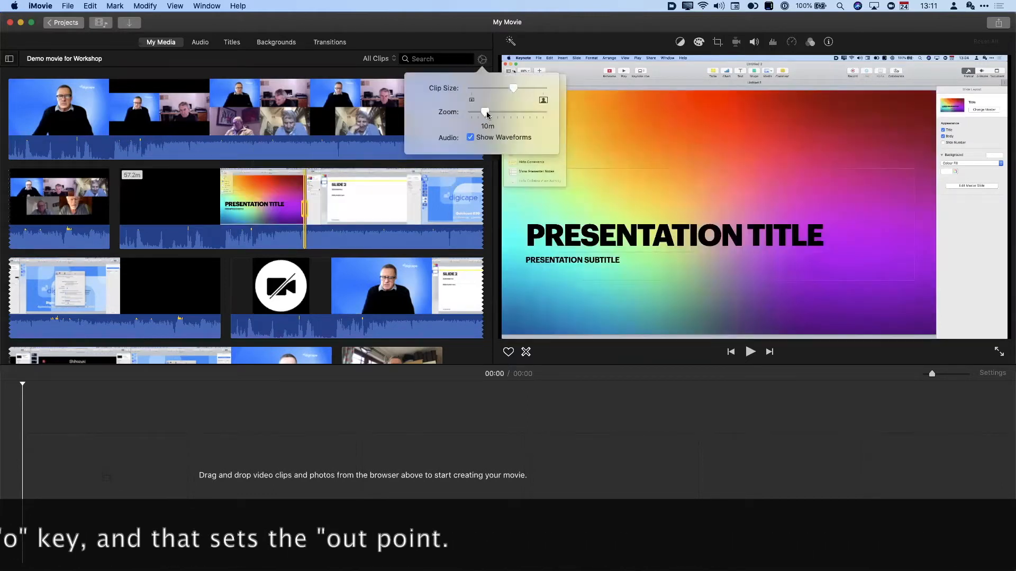
drag(506, 119, 517, 120)
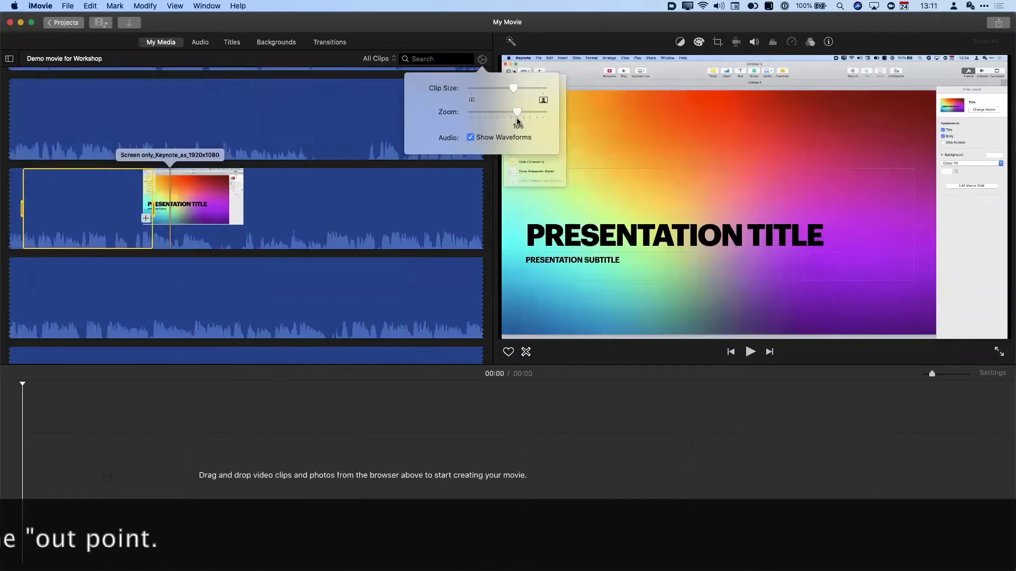
scroll(285, 215, up, 1)
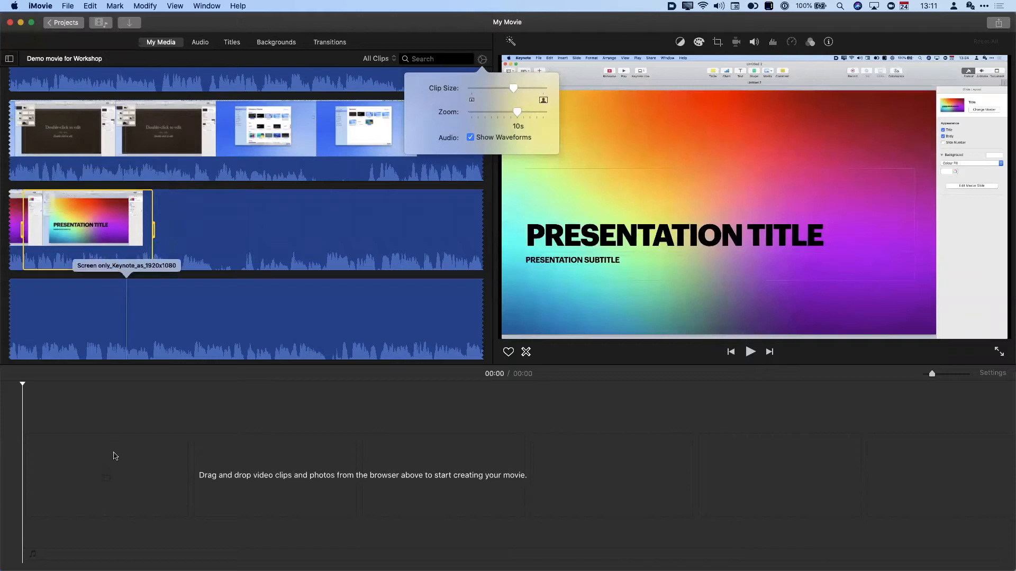
drag(132, 240, 49, 465)
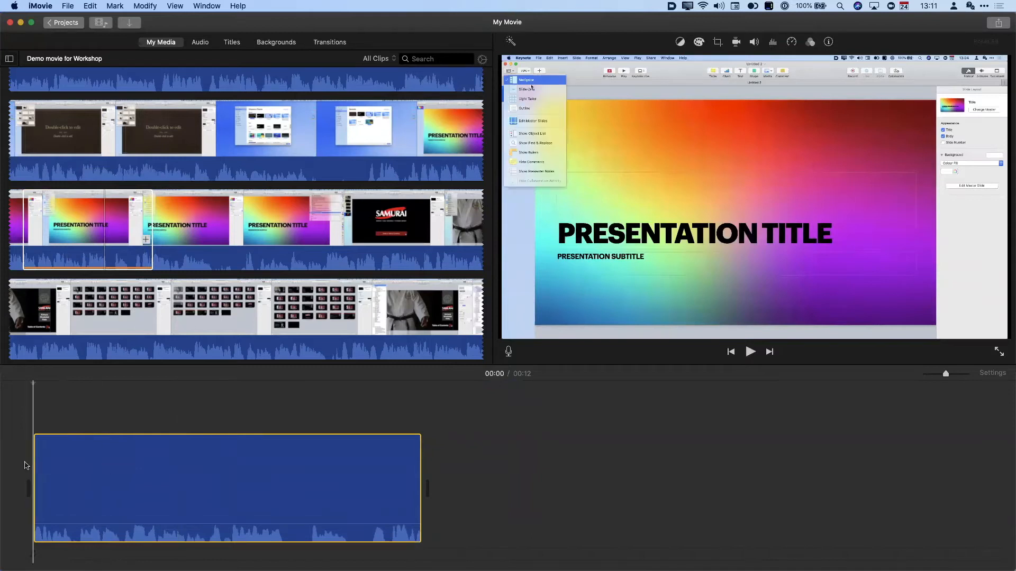
key(space)
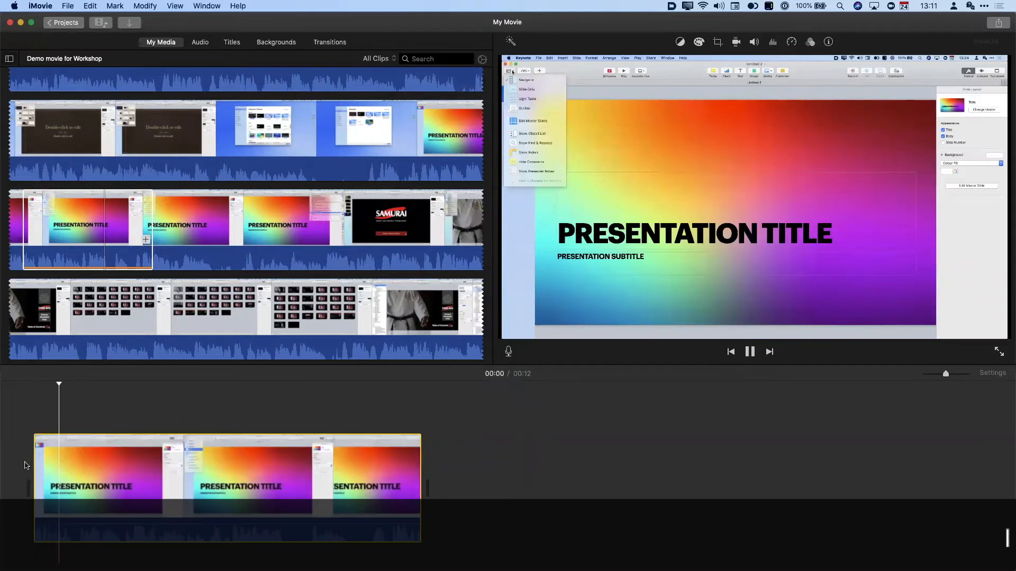
key(space)
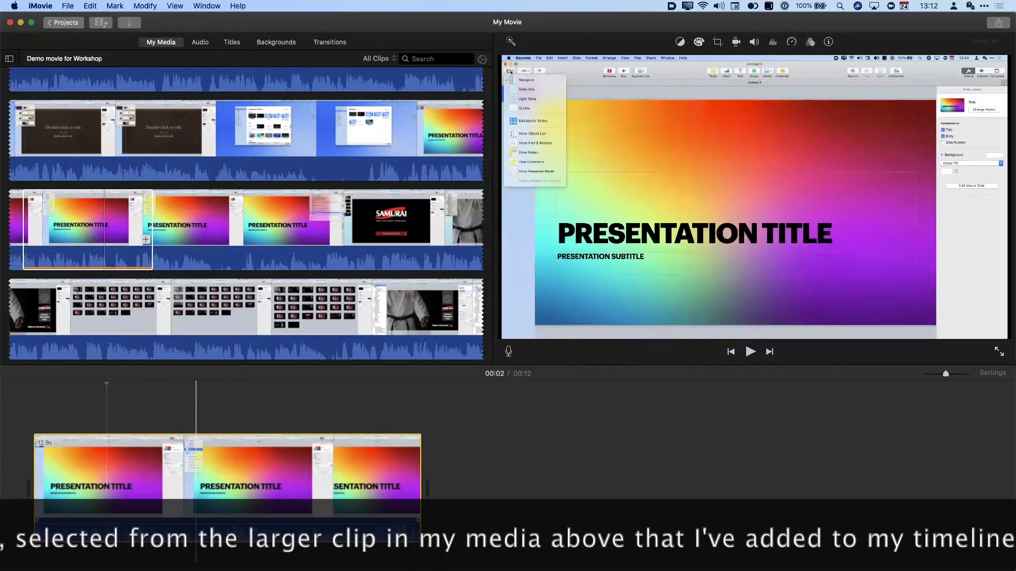
- Append a 14.4-second Screen only Keynote range, Shihozuki to Kata slides, to the movie's end
click(25, 227)
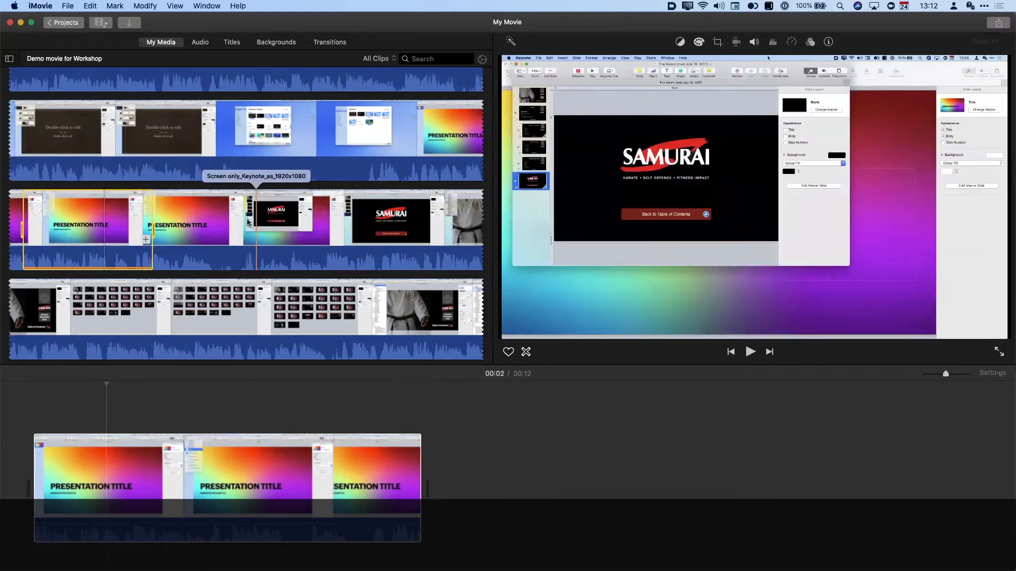
scroll(390, 227, down, 10)
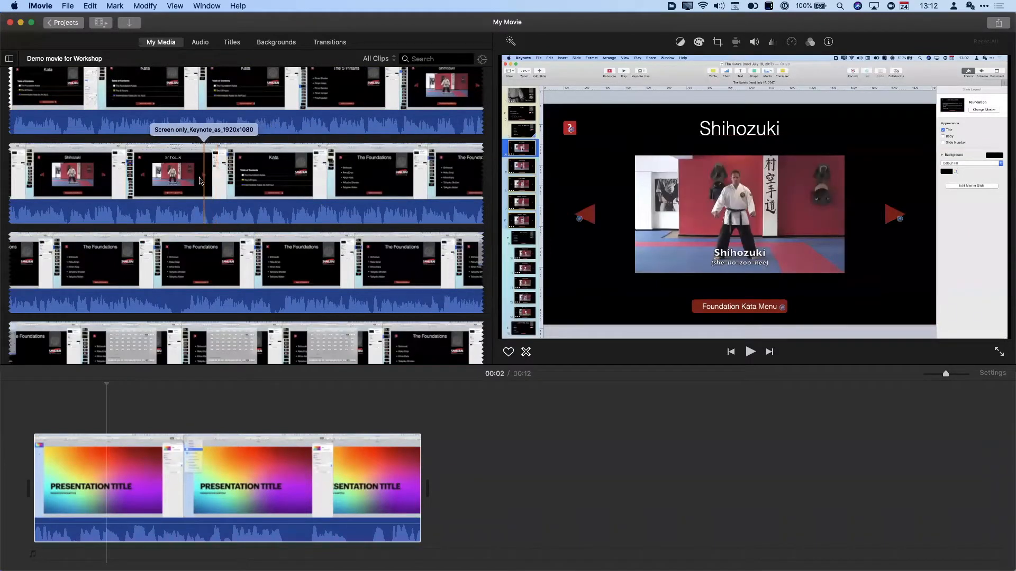
drag(201, 181, 325, 193)
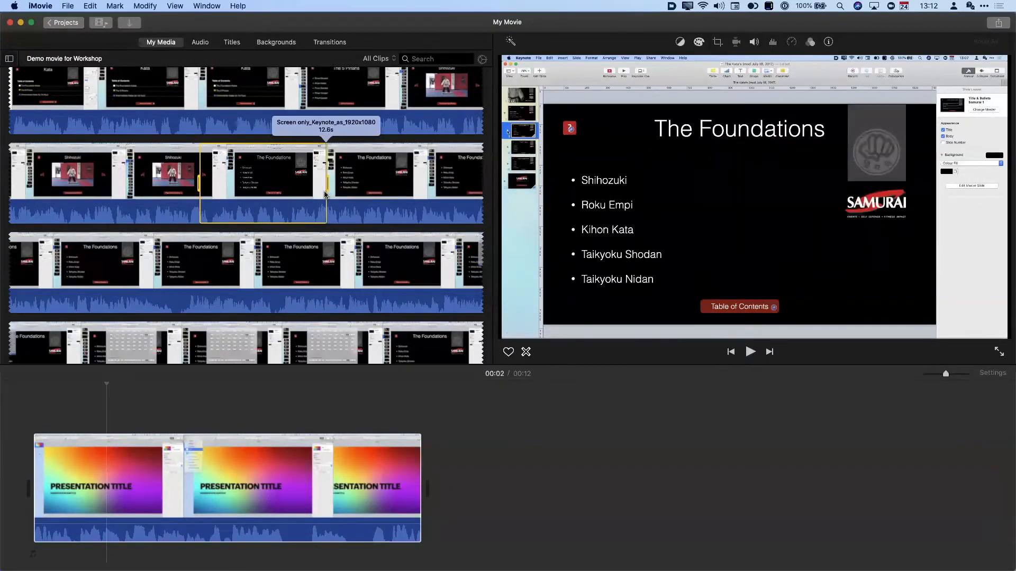
mouse_move(328, 184)
mouse_down()
mouse_move(299, 185)
mouse_move(339, 184)
mouse_up()
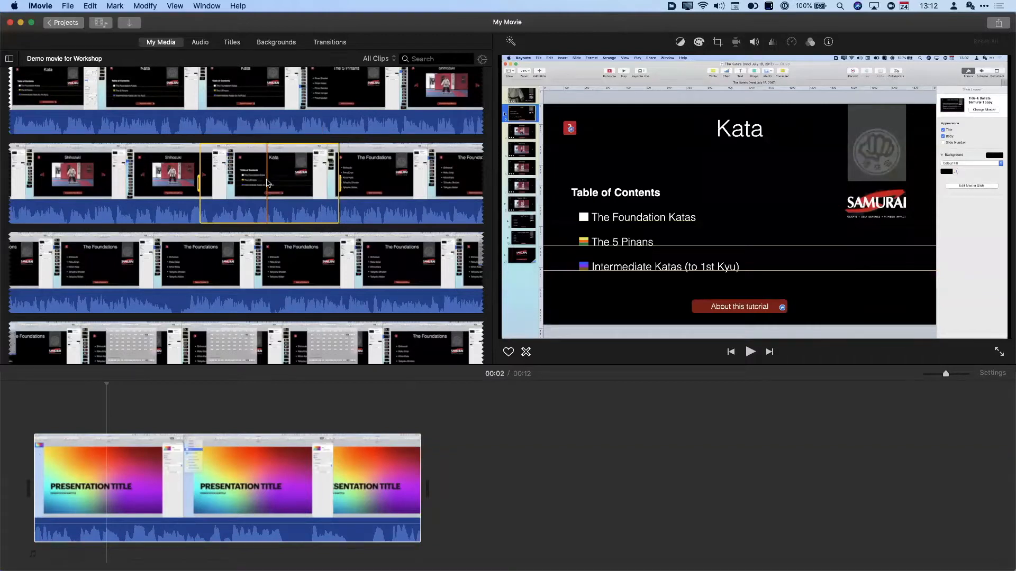
key(e)
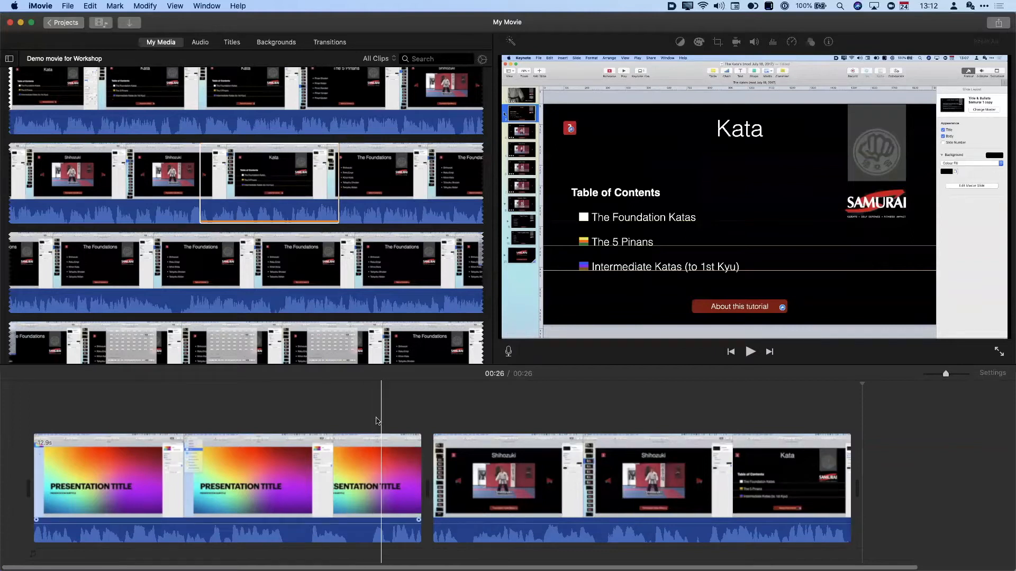
click(377, 422)
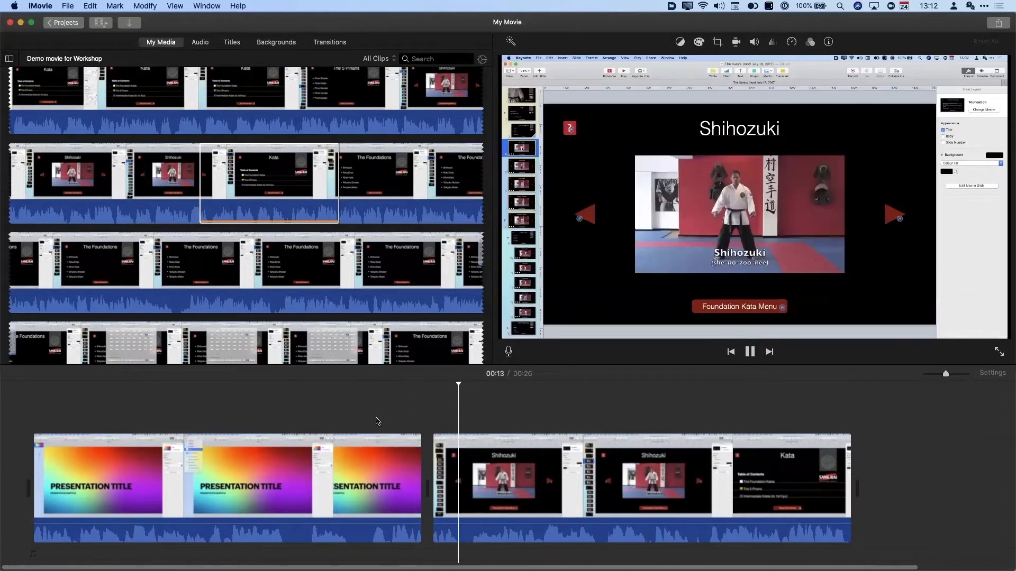
key(space)
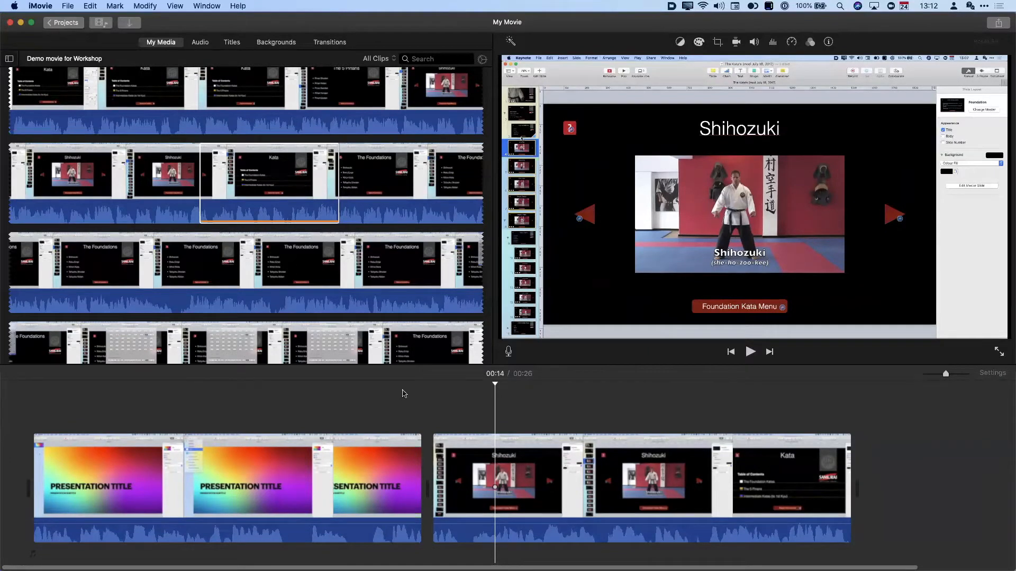
- Adjust the timeline zoom in and out, then bring up My Movie's Project Settings
click(482, 60)
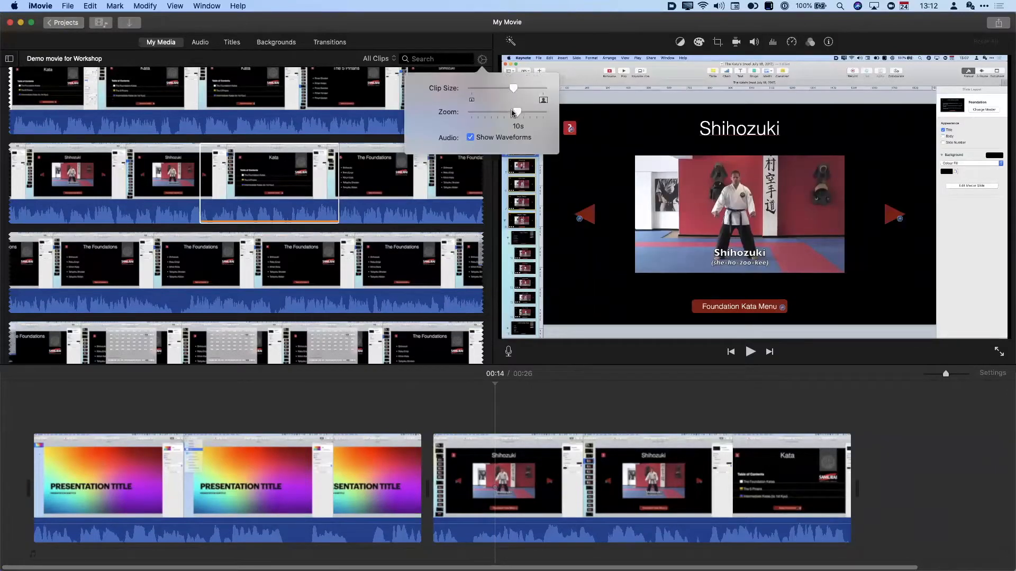
click(483, 62)
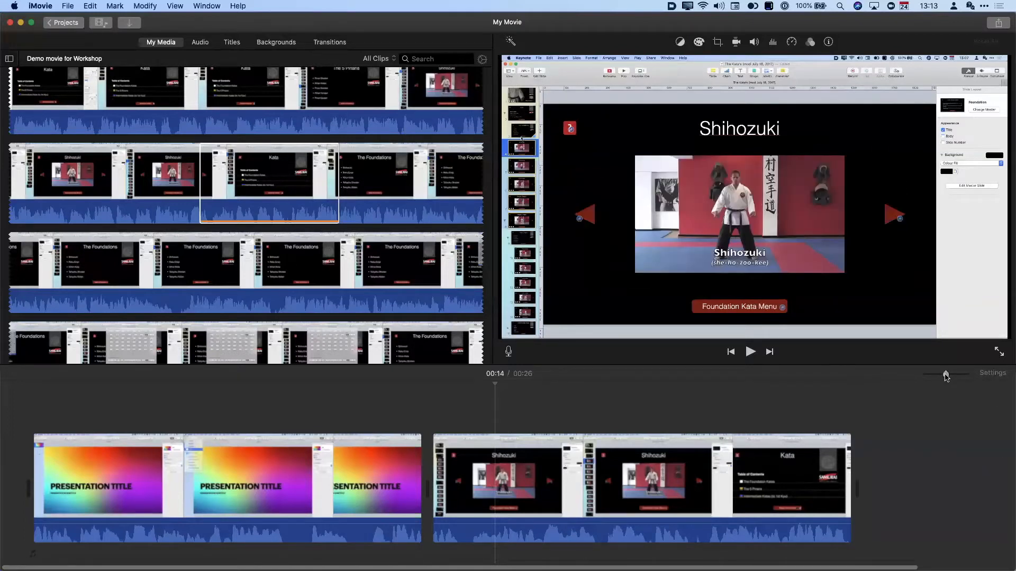
click(927, 376)
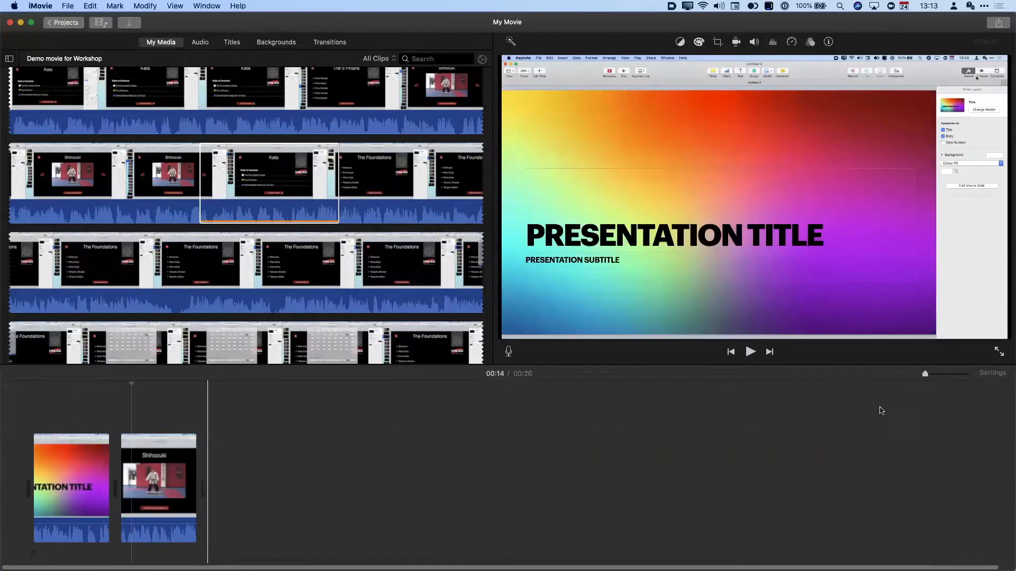
drag(941, 377, 952, 376)
scroll(581, 506, left, 15)
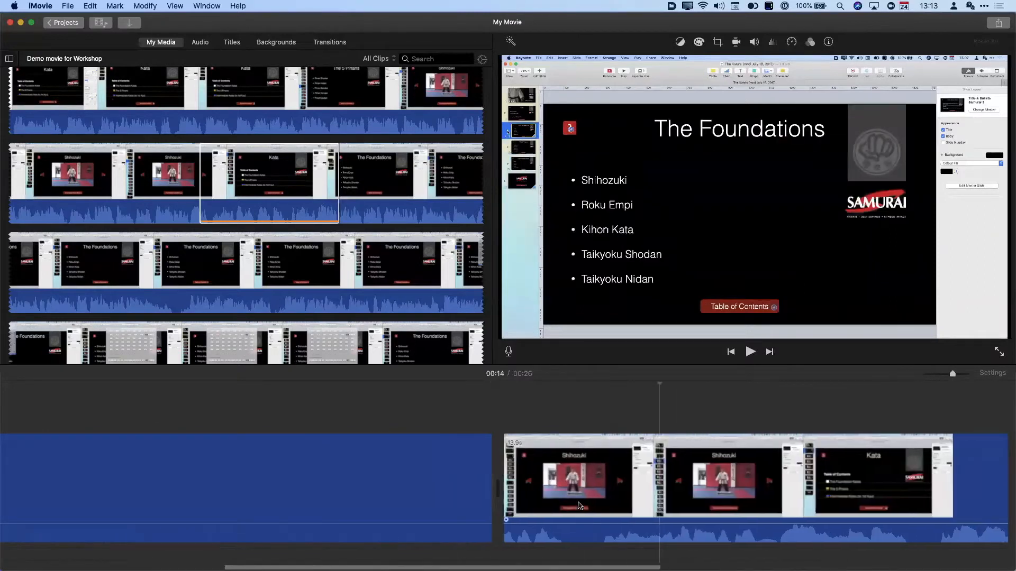
scroll(472, 454, right, 10)
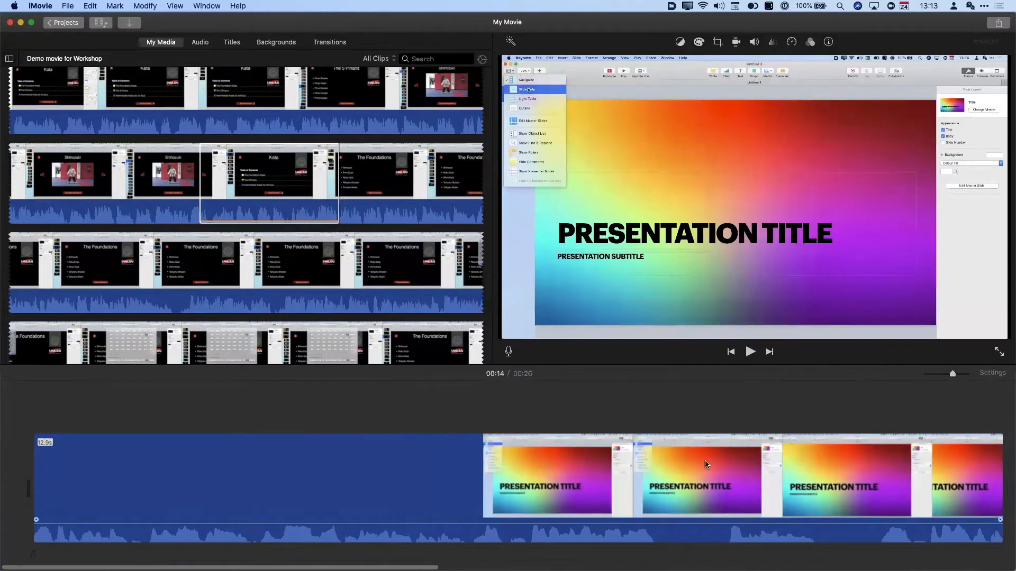
scroll(708, 466, right, 10)
drag(943, 376, 918, 378)
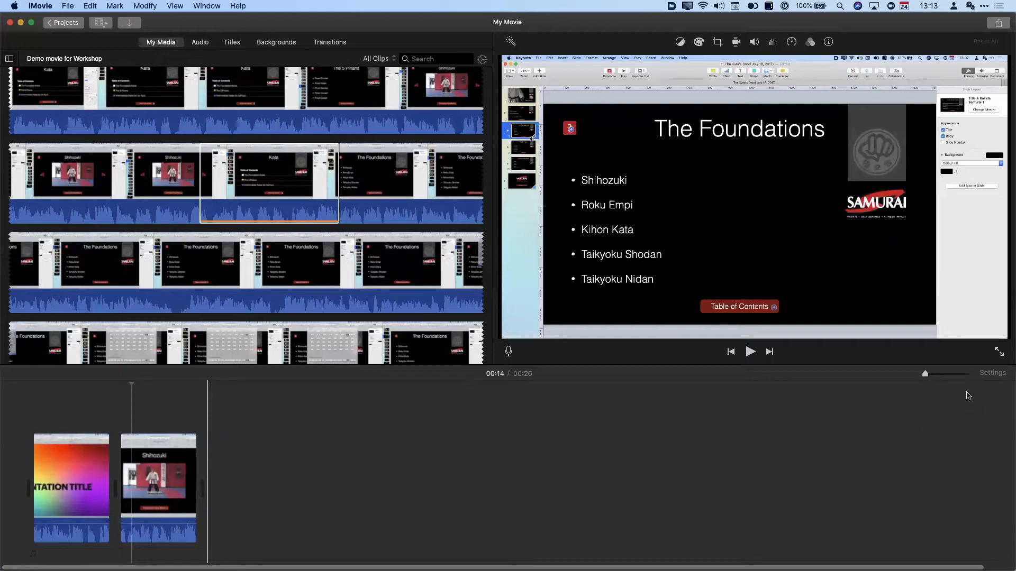
drag(925, 374, 959, 374)
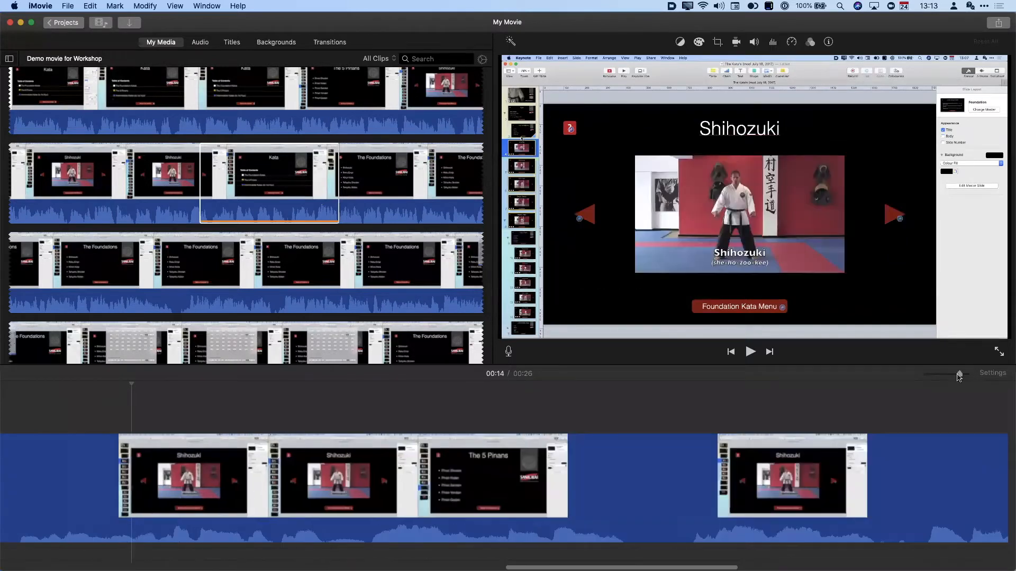
key(super+minus)
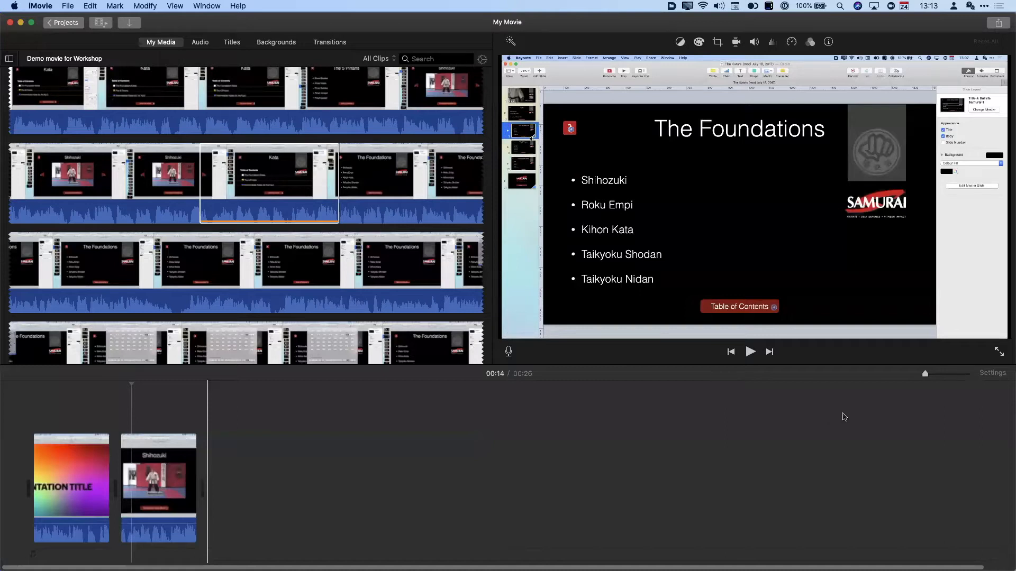
click(990, 374)
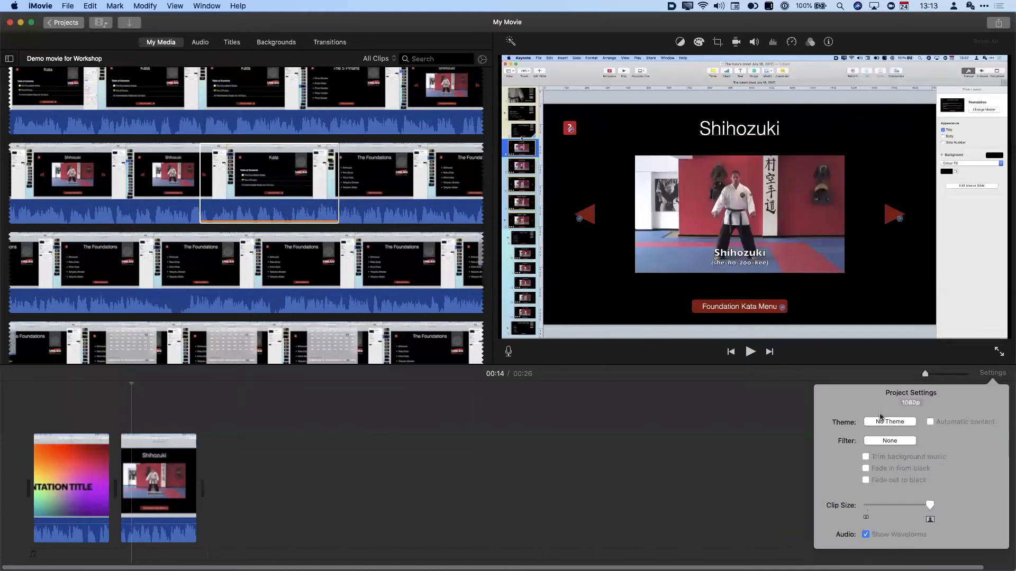
- Keep the movie on No Theme and start reducing the timeline clip size
click(894, 422)
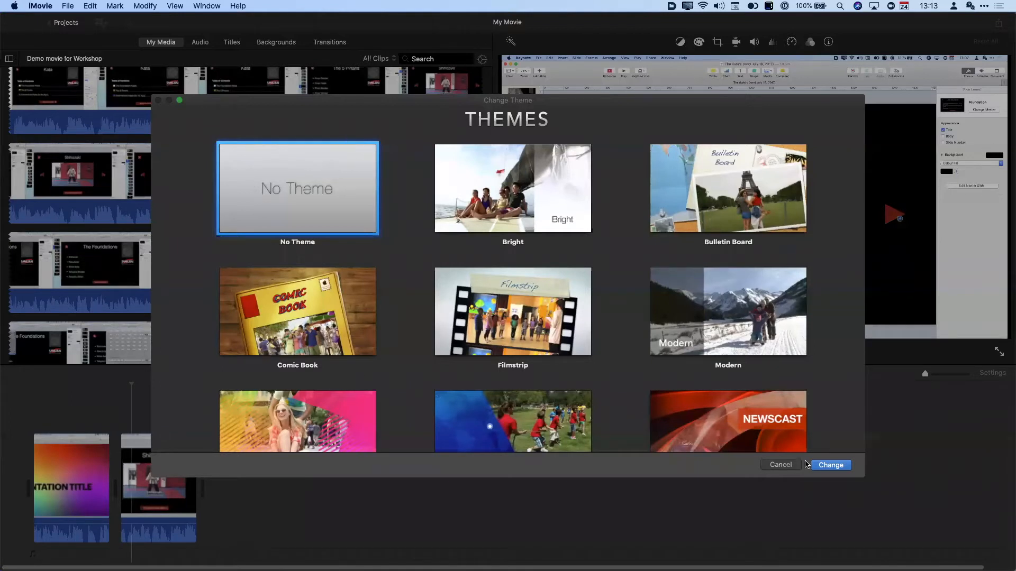
click(796, 469)
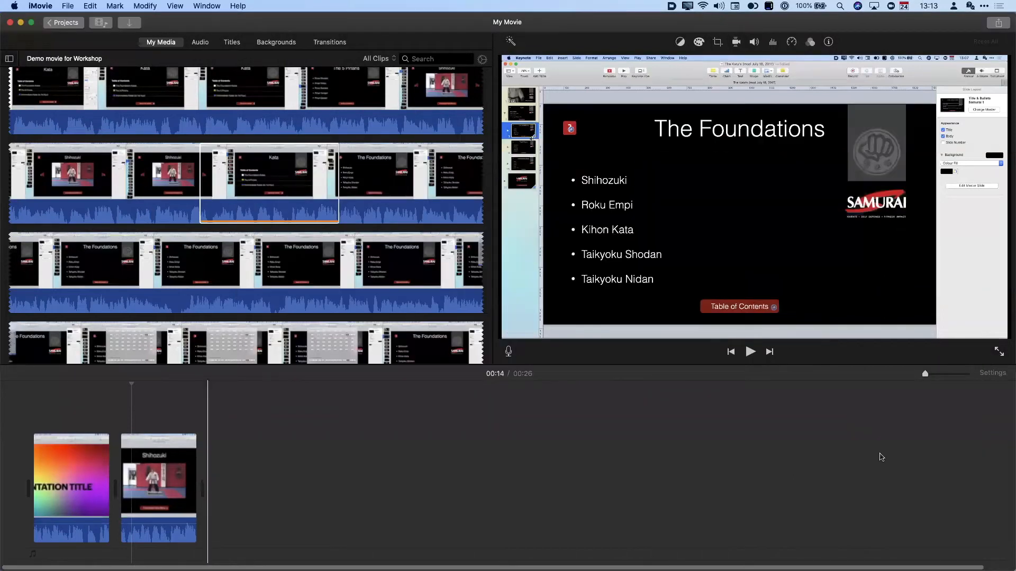
click(986, 374)
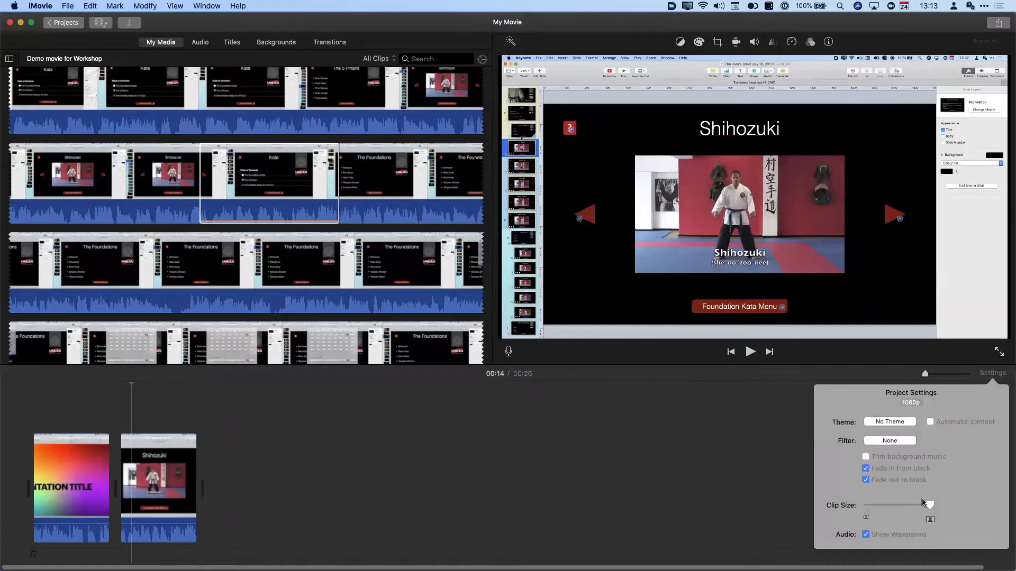
drag(930, 506, 920, 505)
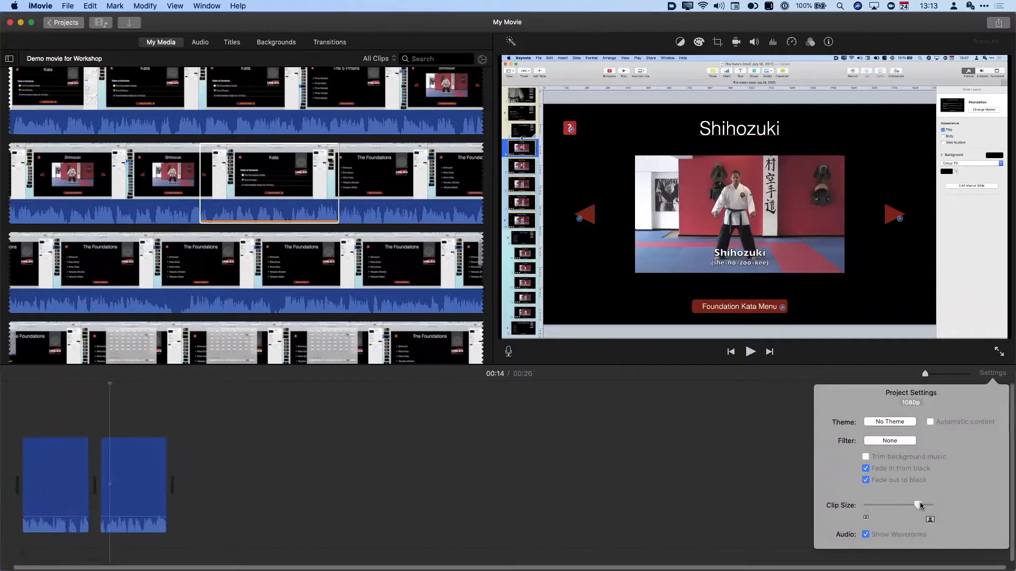
click(928, 375)
- Set the timeline Clip Size to its smallest, clear the browser range, and close Settings
drag(928, 376, 945, 375)
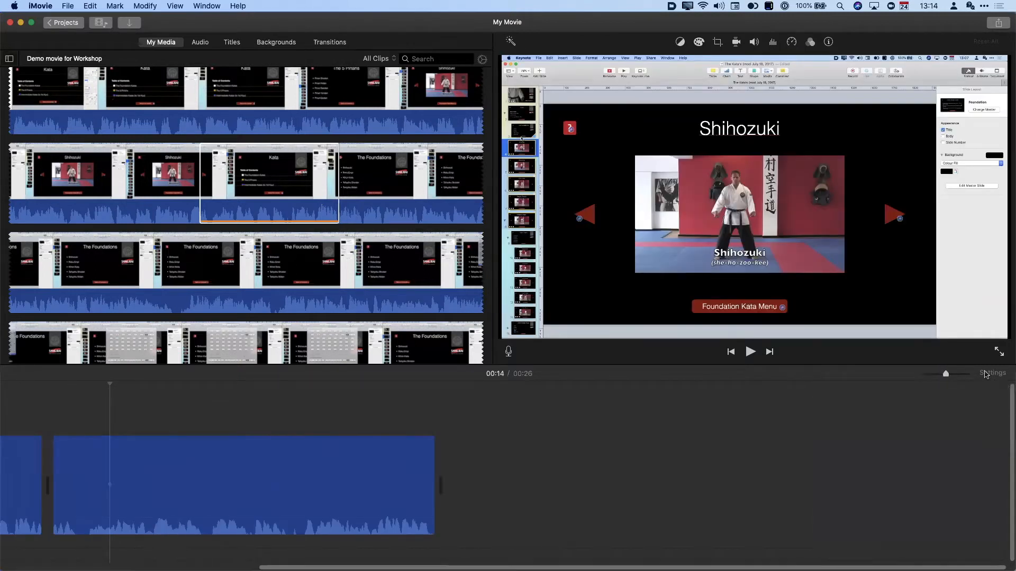
click(991, 374)
drag(921, 505, 904, 507)
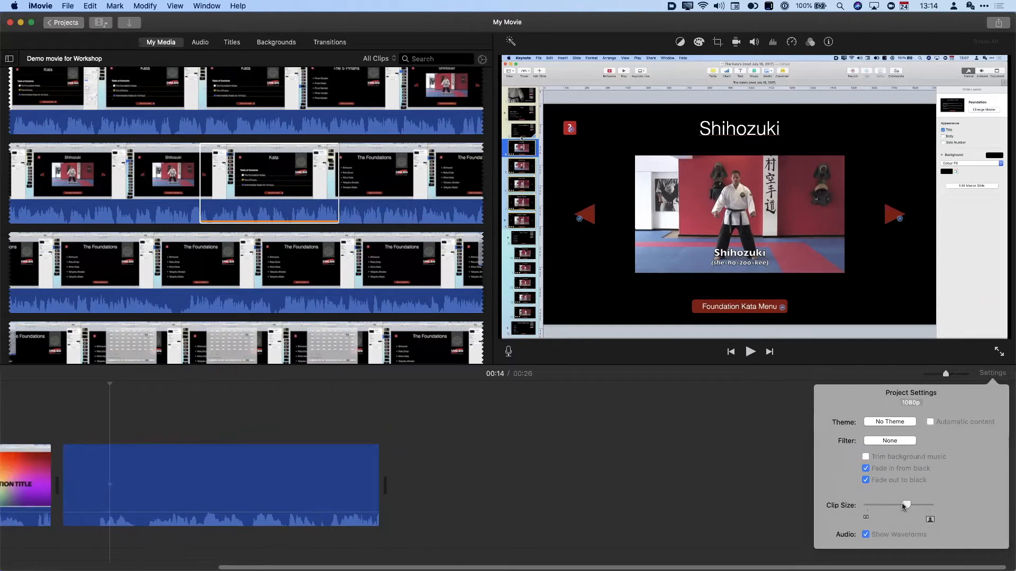
drag(839, 509, 836, 509)
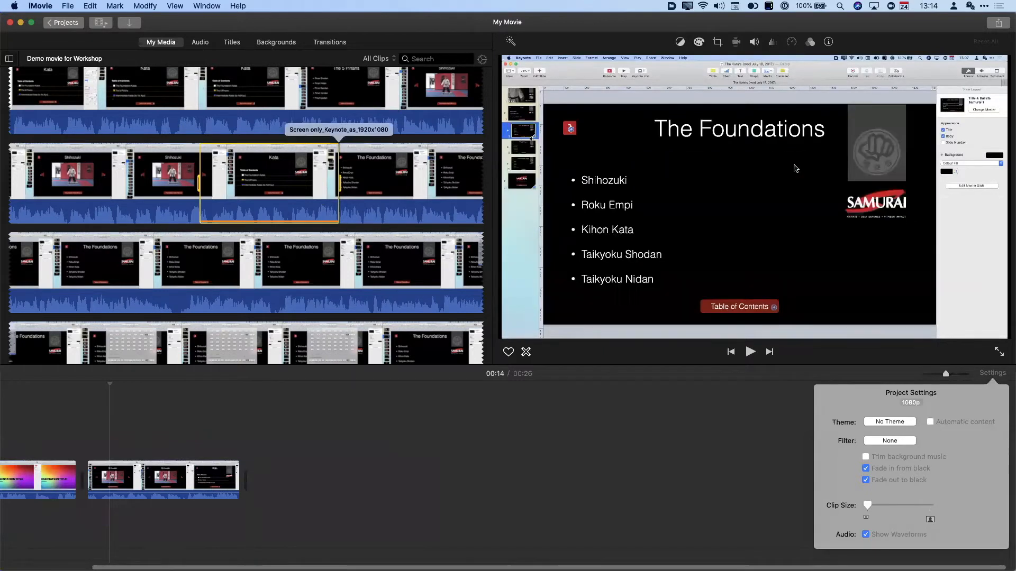
click(596, 428)
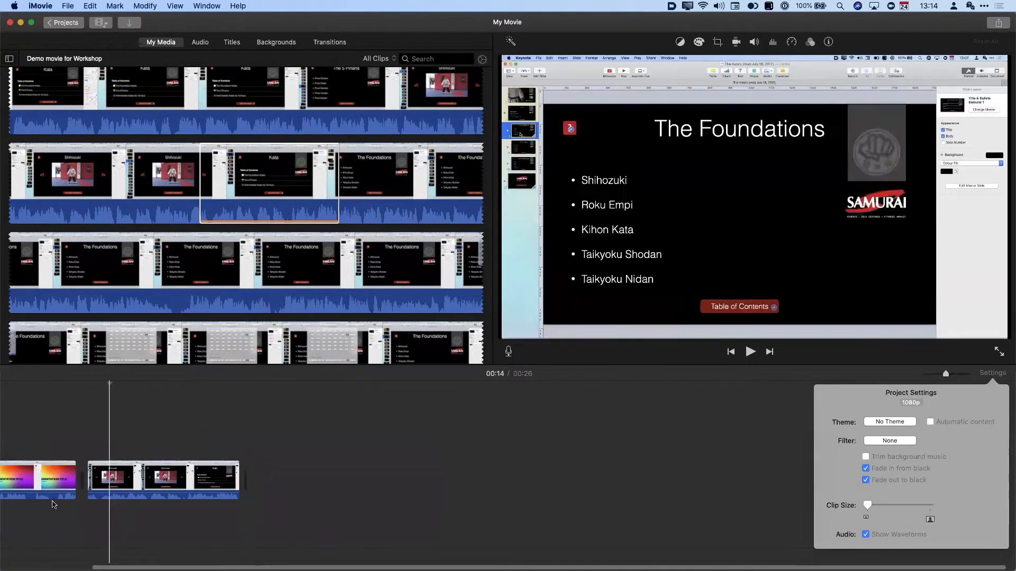
scroll(17, 495, left, 3)
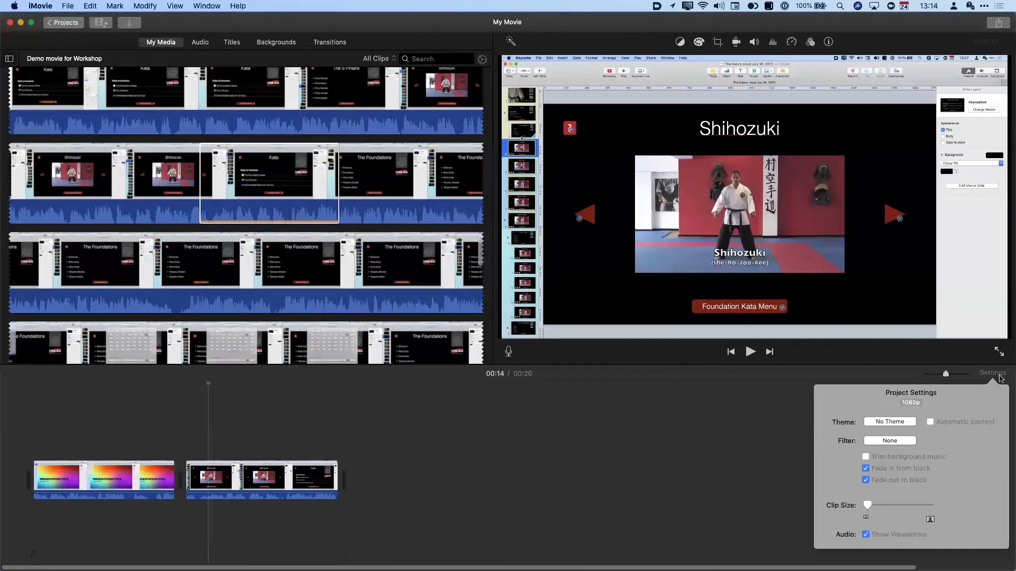
click(872, 361)
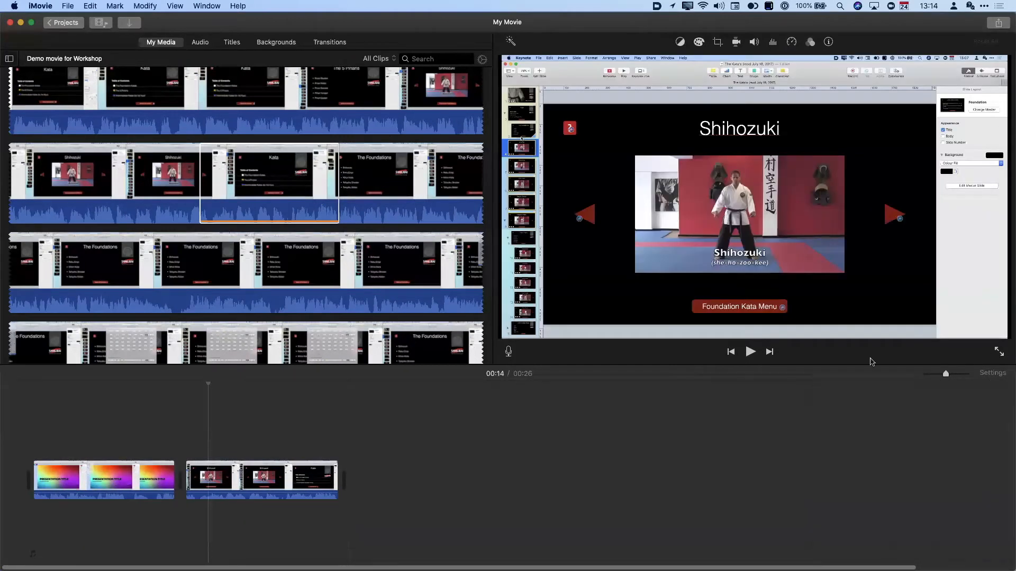
click(9, 59)
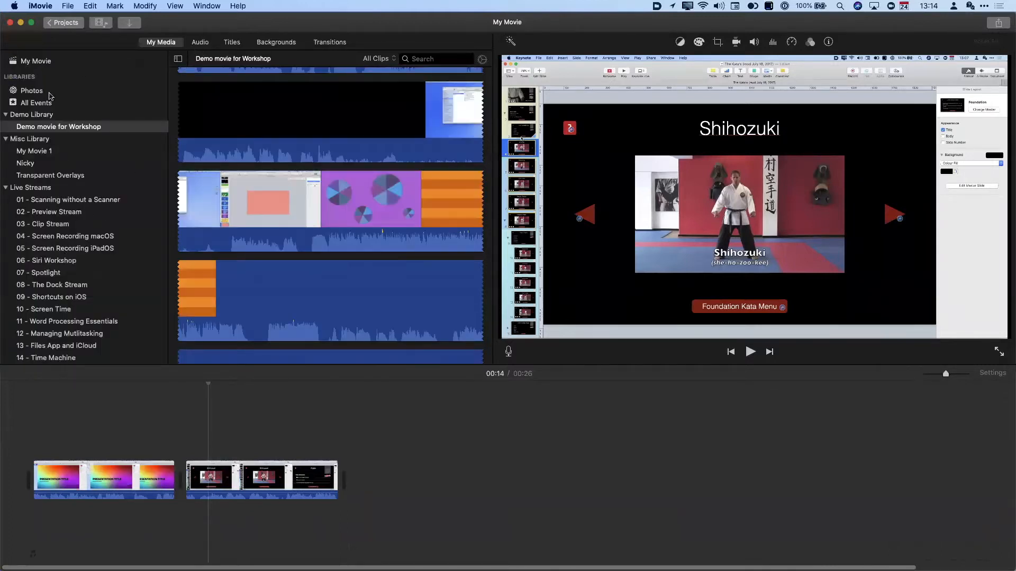
click(199, 42)
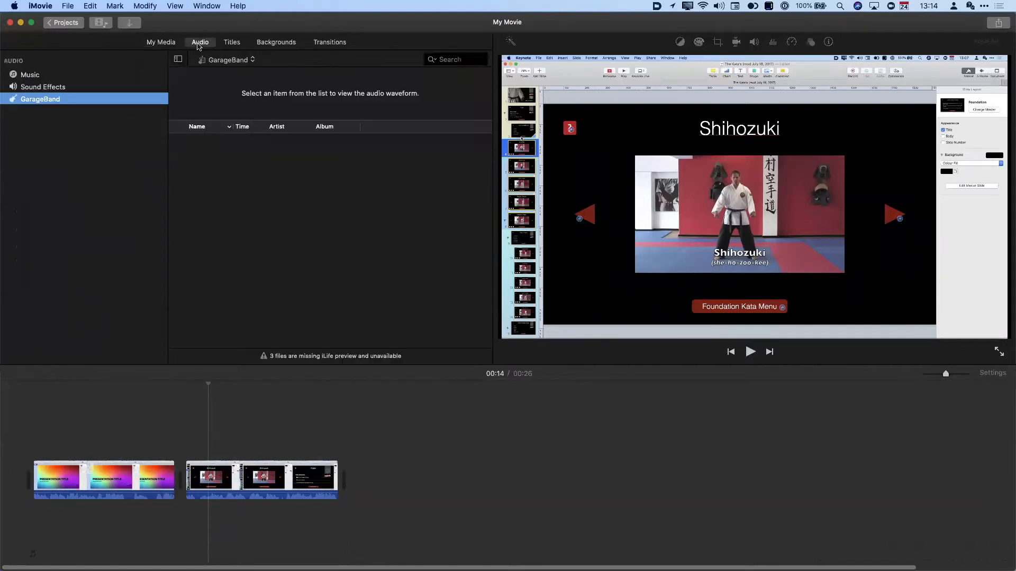
click(45, 77)
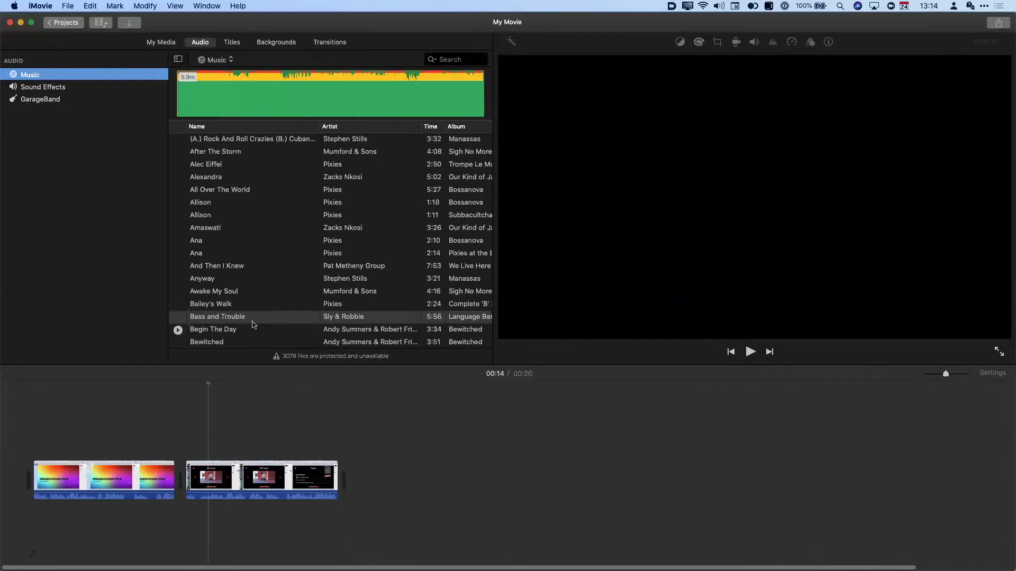
click(231, 140)
key(space)
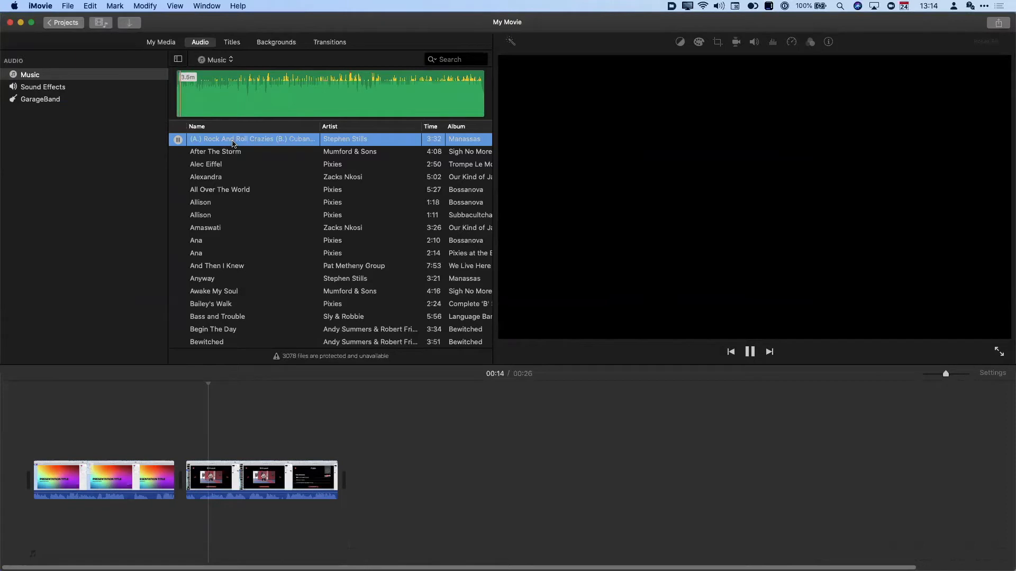
key(space)
drag(231, 91, 19, 516)
click(182, 514)
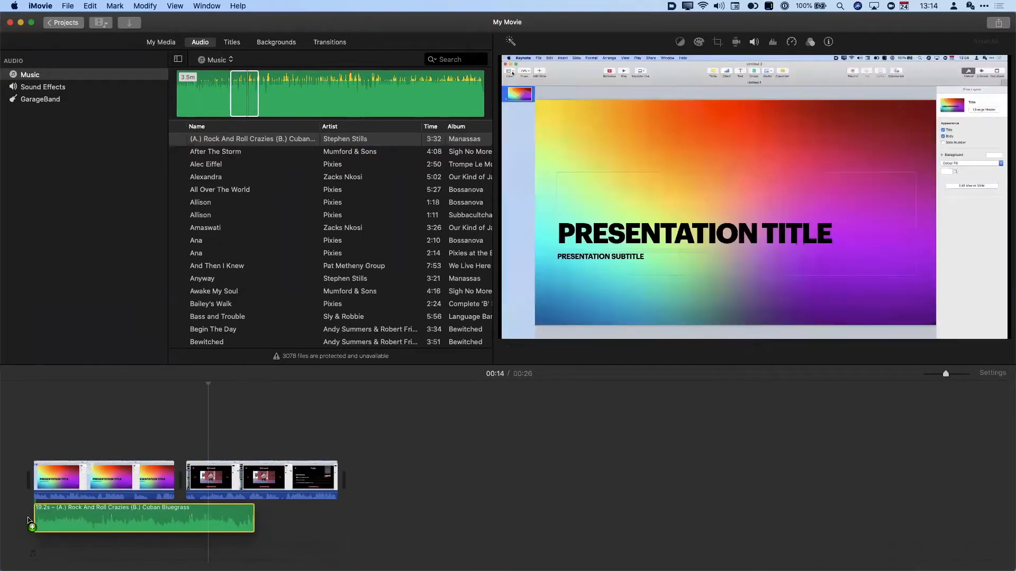
key(backslash)
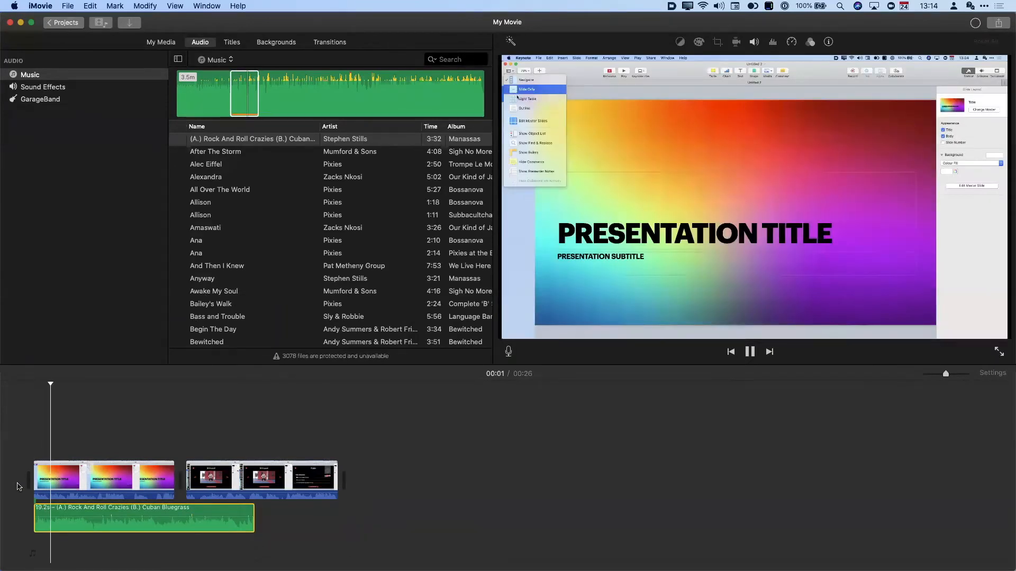
key(space)
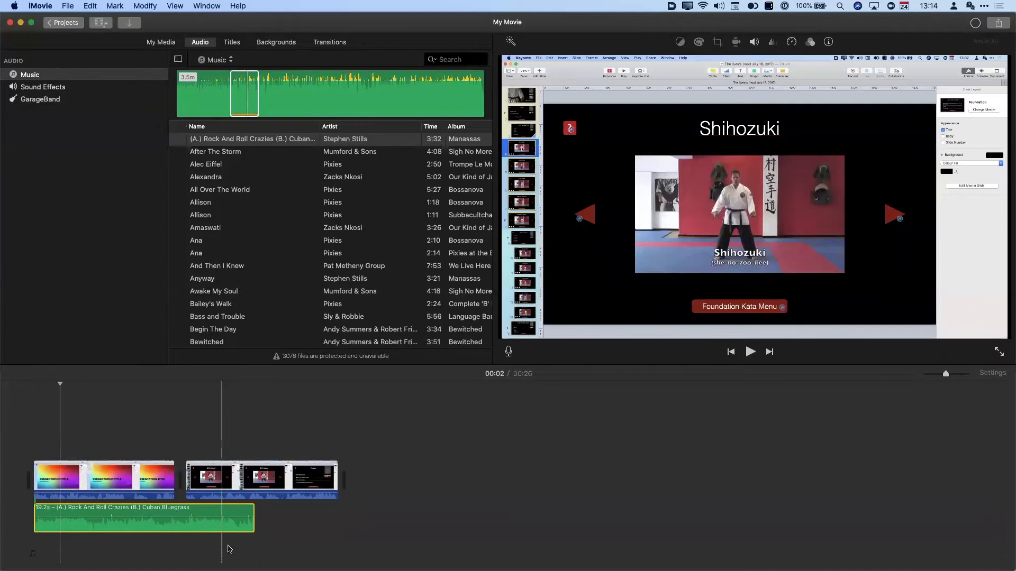
click(196, 521)
key(Delete)
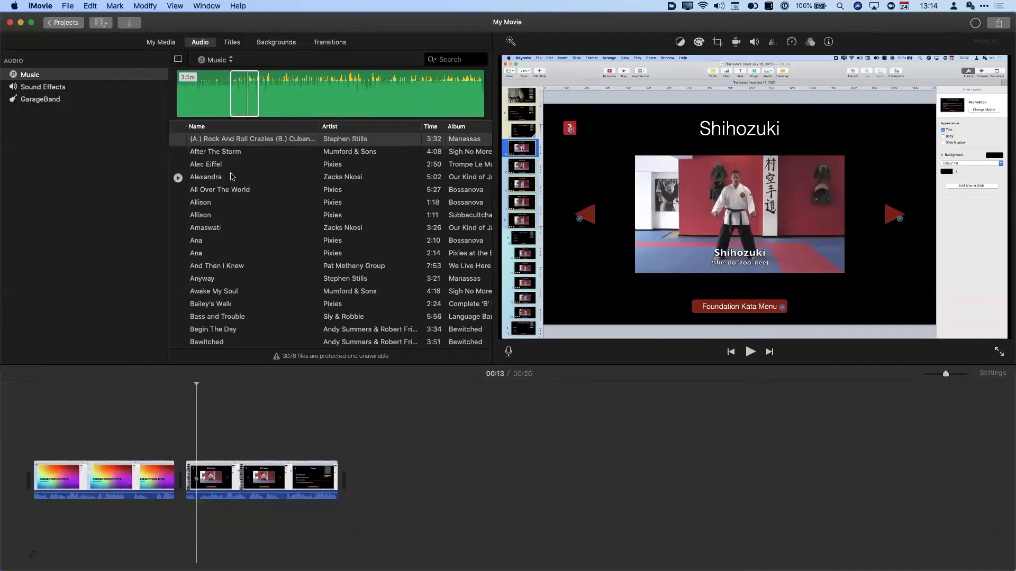
- Audition the Bell Tower and Hockey Skate sound effects
click(50, 88)
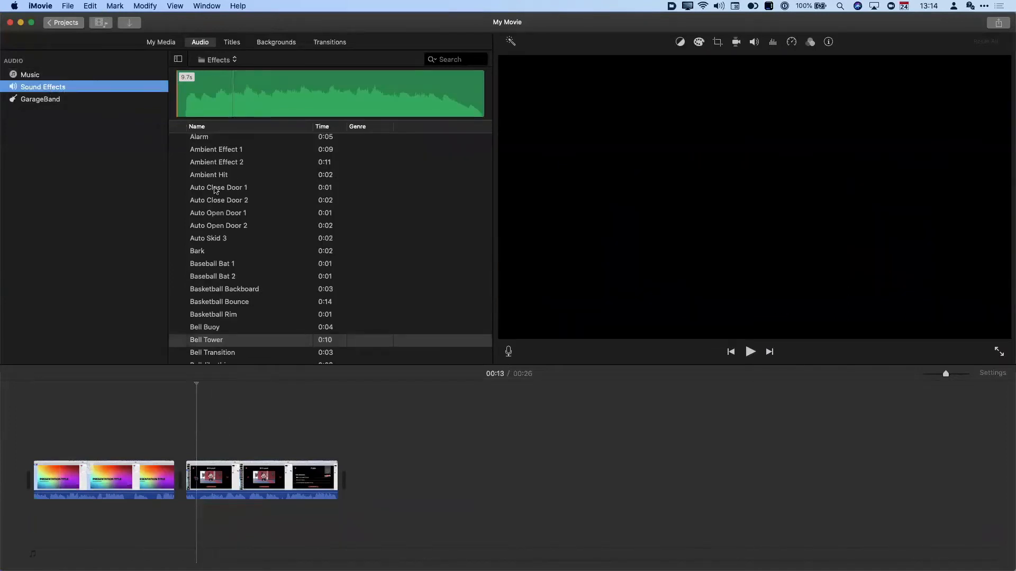
click(231, 342)
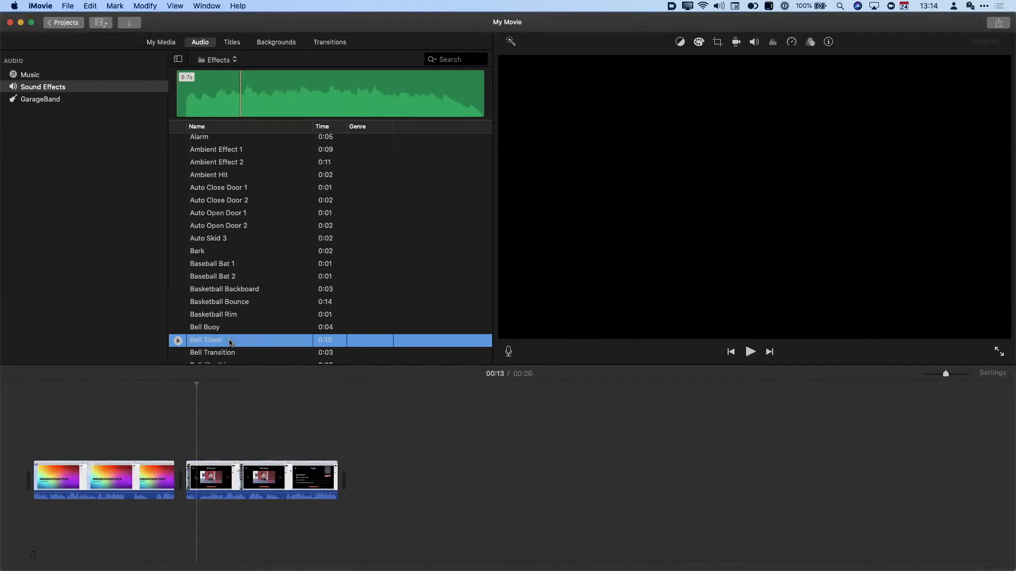
scroll(230, 343, down, 10)
scroll(229, 343, down, 8)
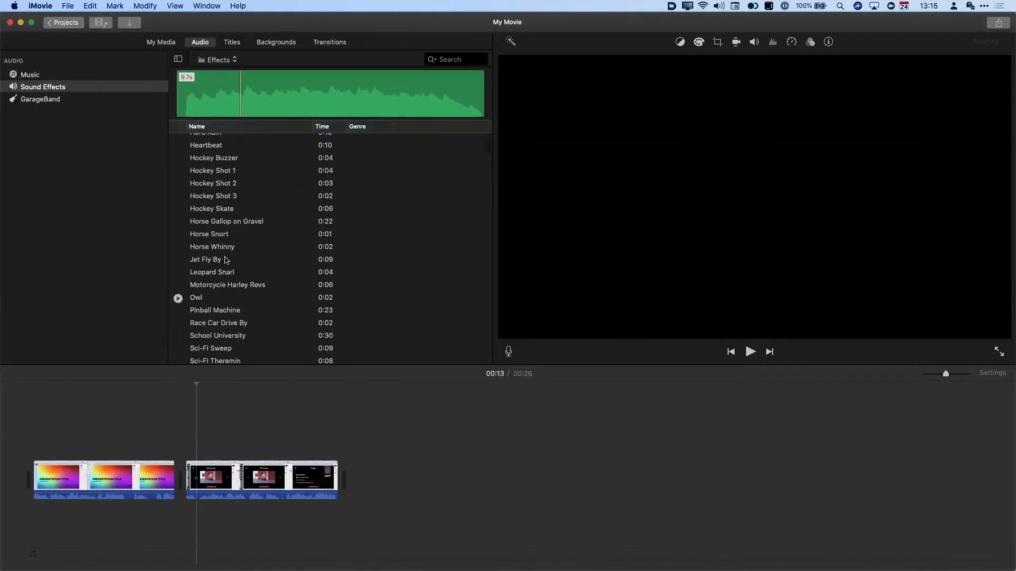
click(225, 209)
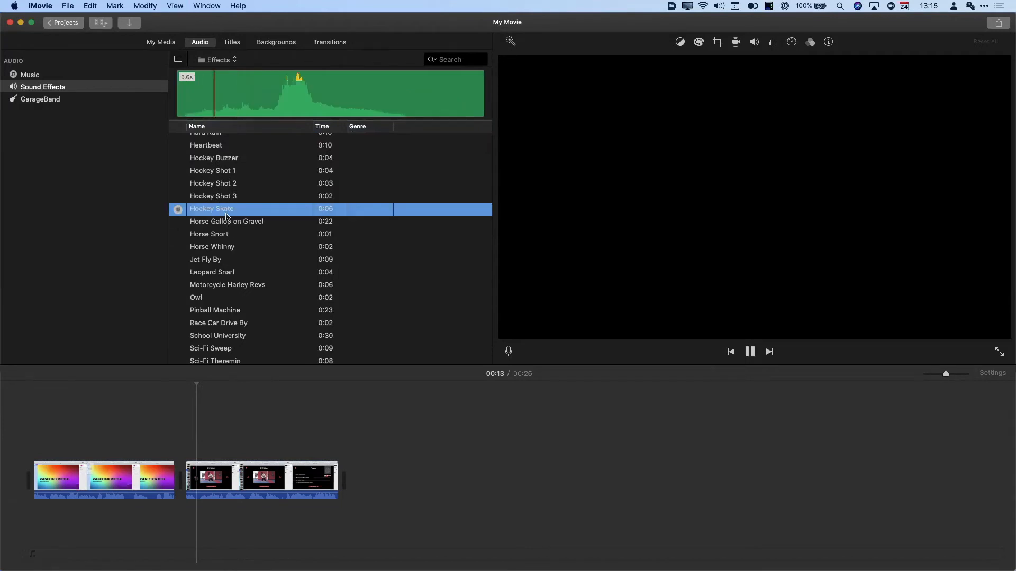
- Audition Ski 1 and Sleigh Bell Percussion, then show the empty GarageBand audio list
scroll(220, 328, down, 5)
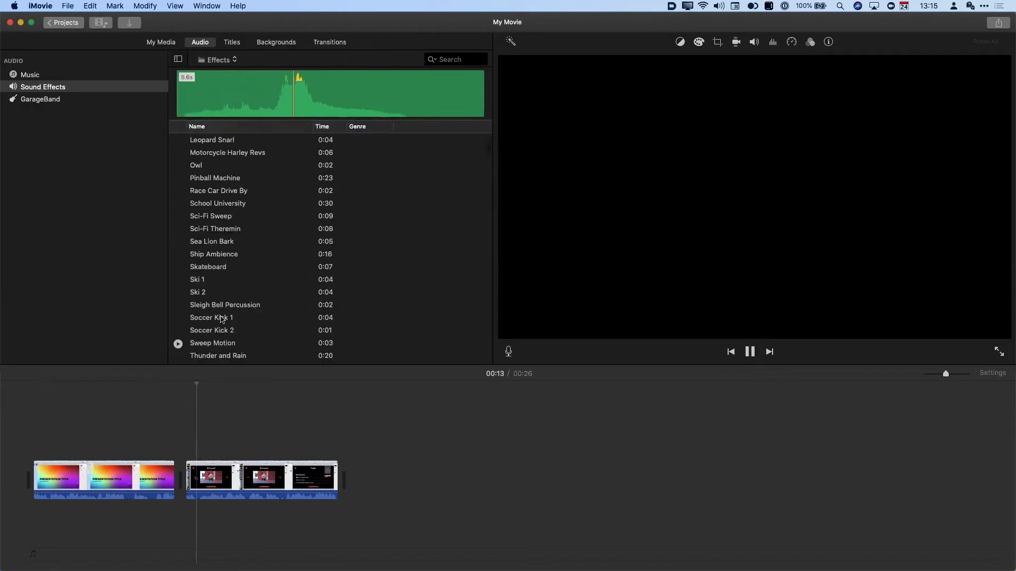
click(212, 281)
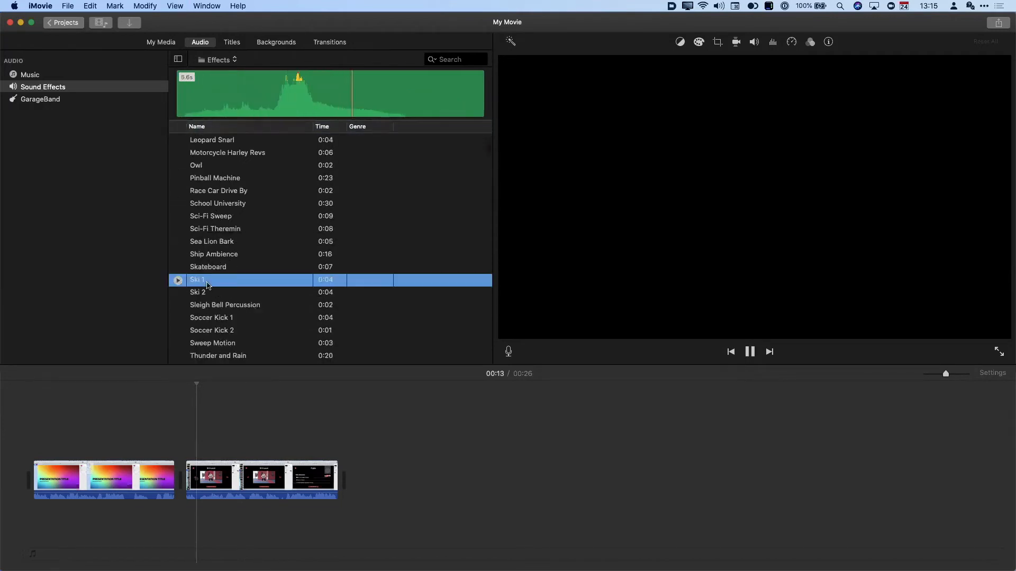
click(231, 306)
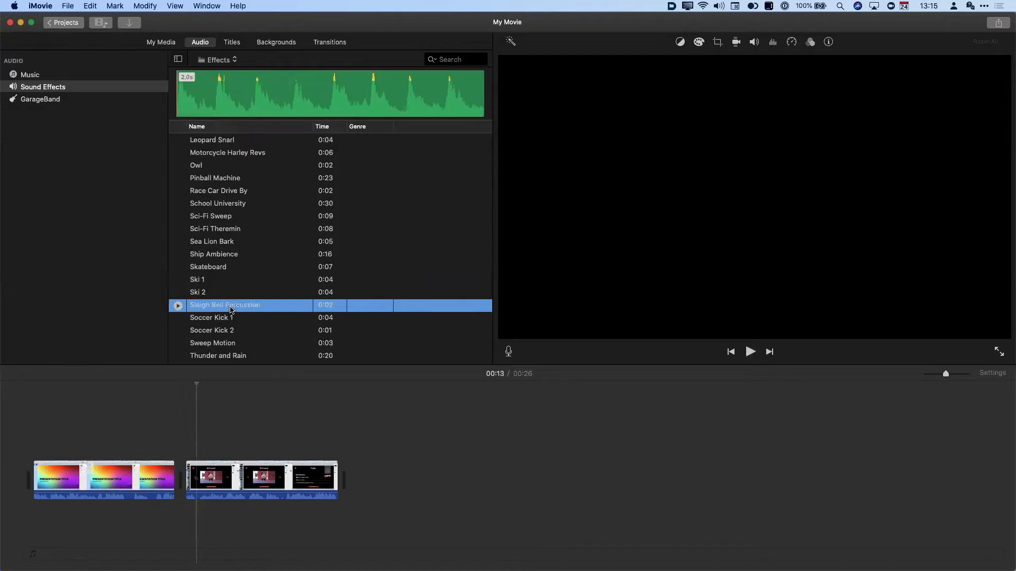
key(space)
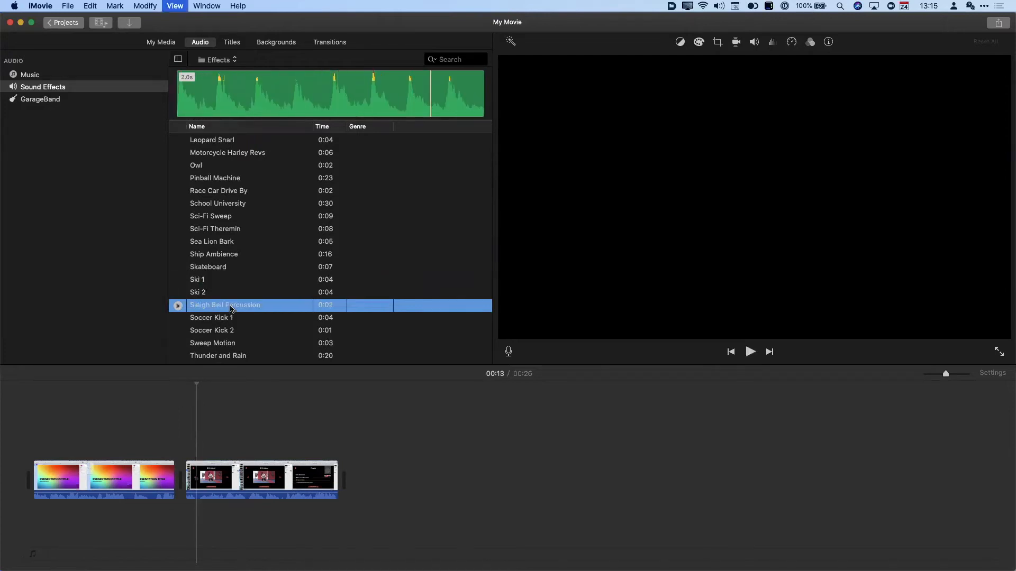
click(59, 101)
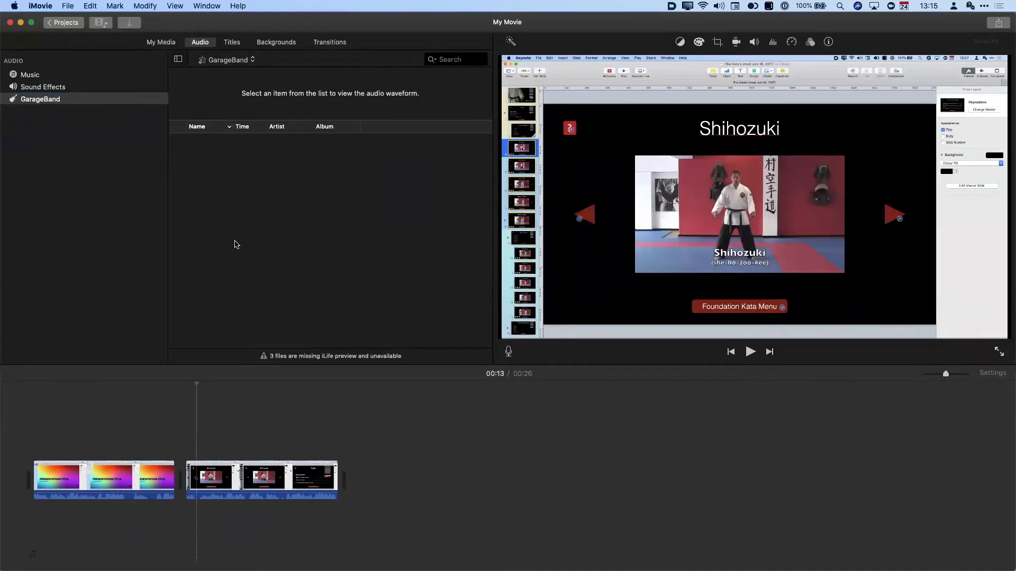
- Look over the title styles, then show the Maps & Backgrounds collection
click(237, 45)
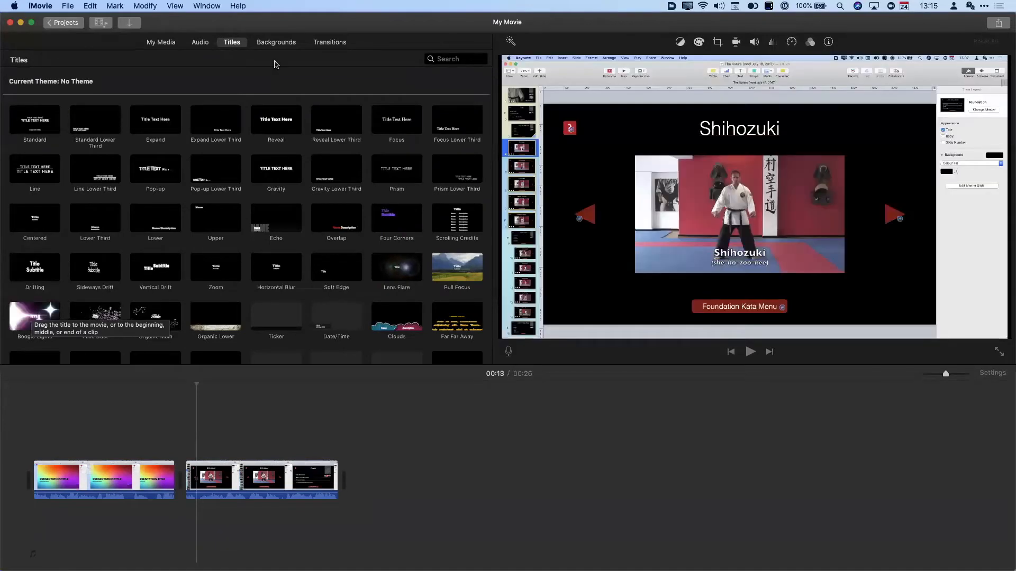
click(274, 43)
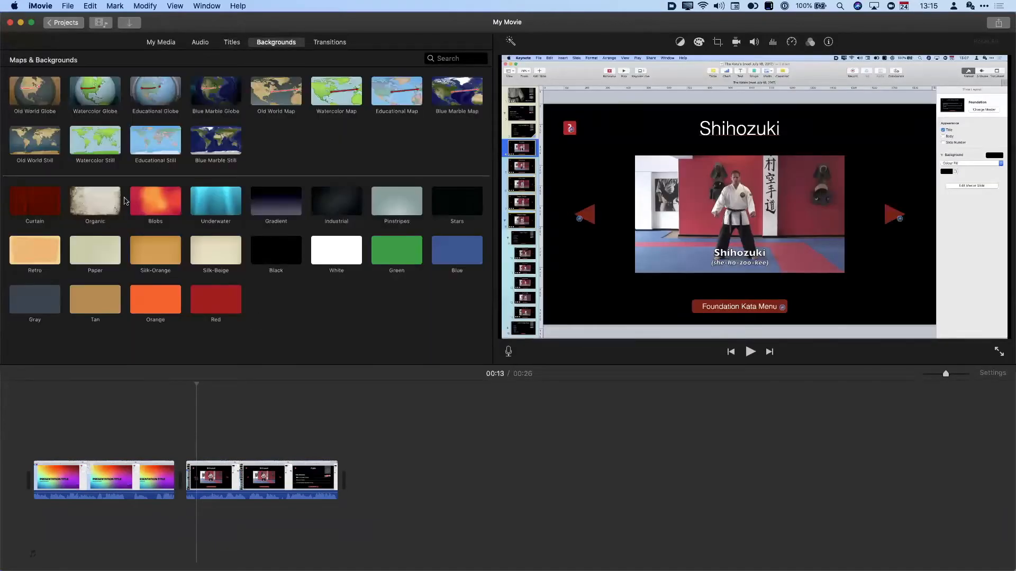
- Preview Underwater and Organic backgrounds, and add Organic at the movie's start
click(205, 210)
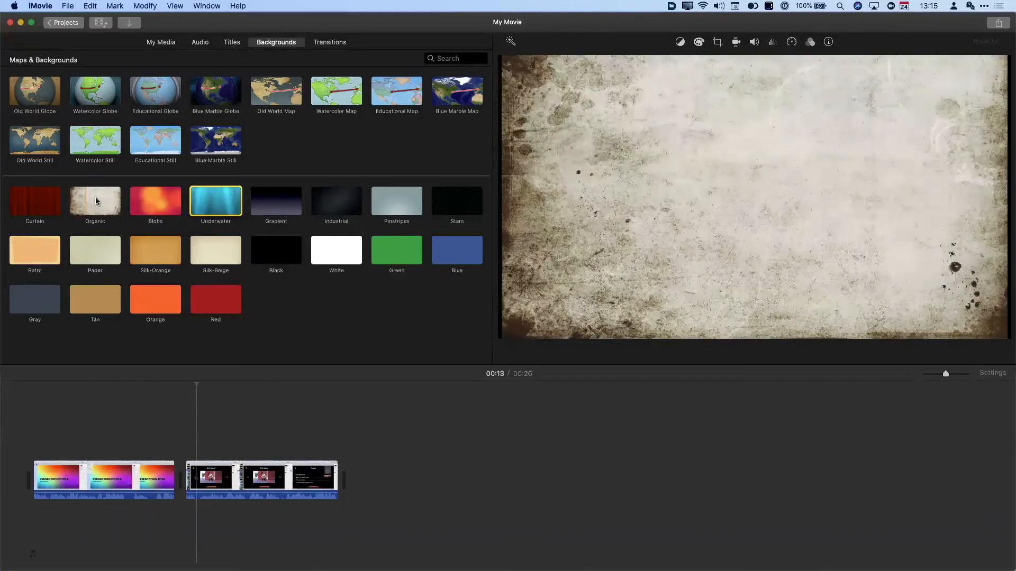
click(99, 196)
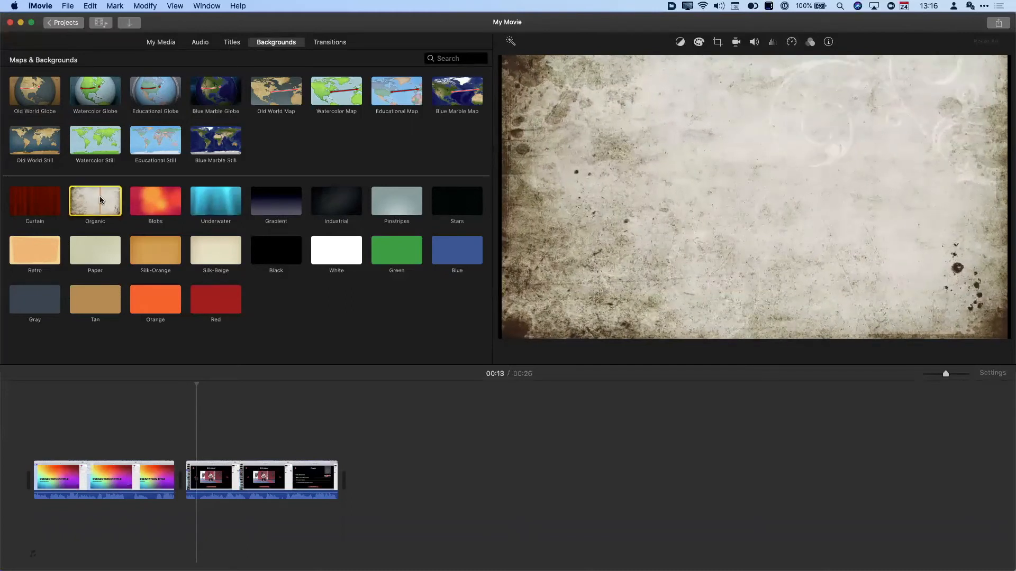
drag(95, 198, 23, 483)
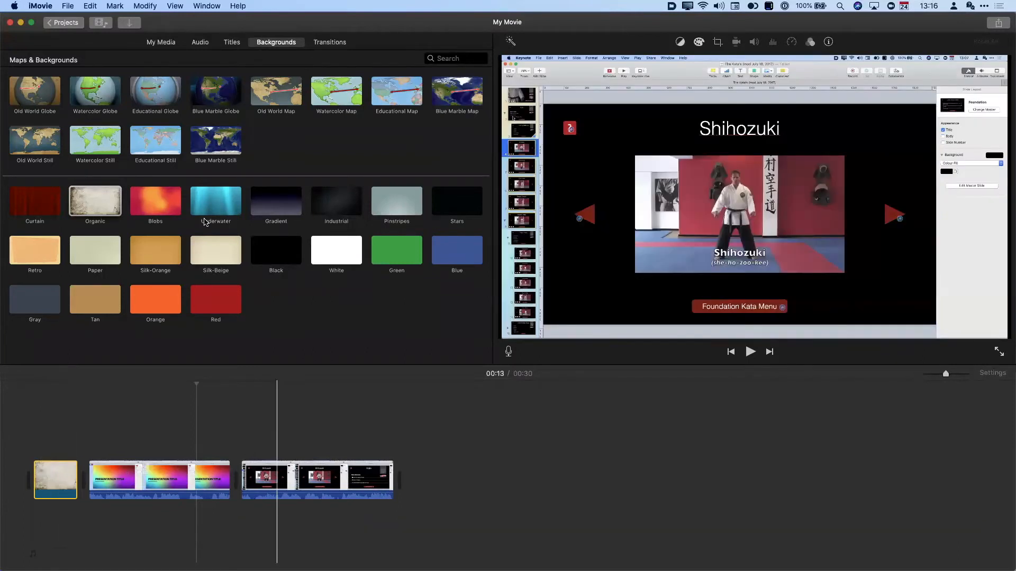
- Add the Educational Globe map clip to the end of the movie
click(155, 100)
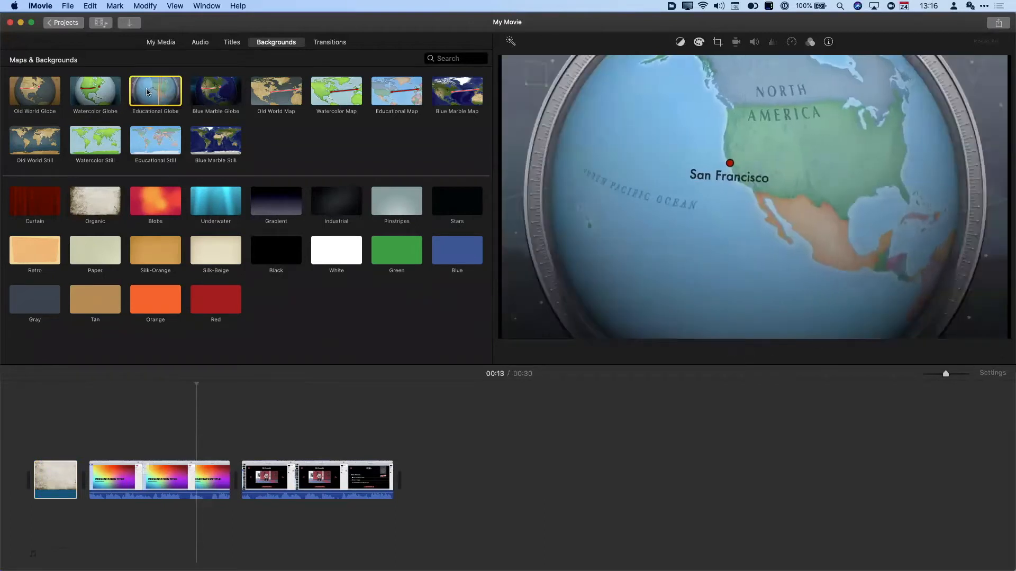
click(167, 93)
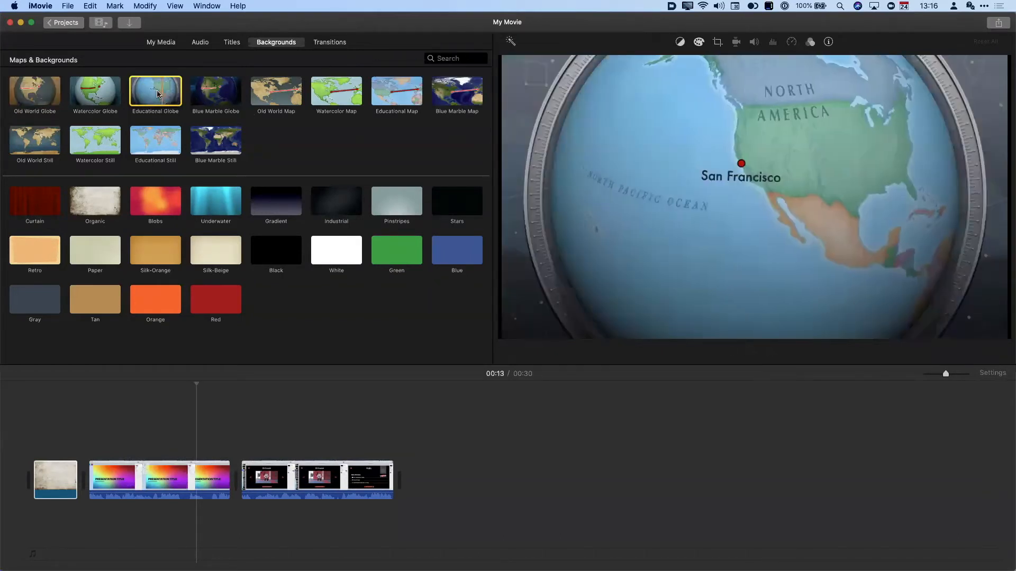
drag(155, 91, 424, 481)
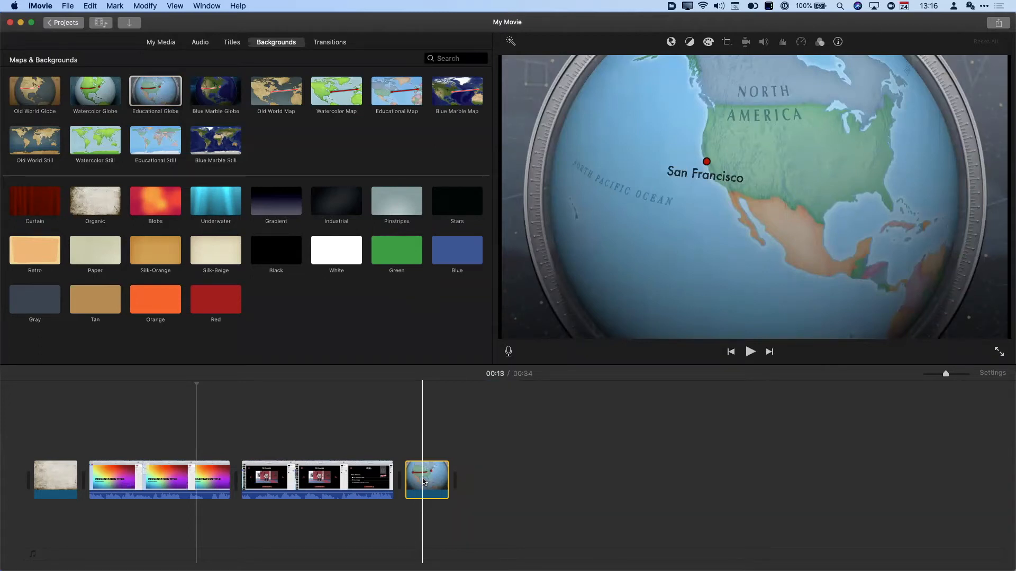
- Set the globe clip's route start to Cape Town, South Africa
click(423, 481)
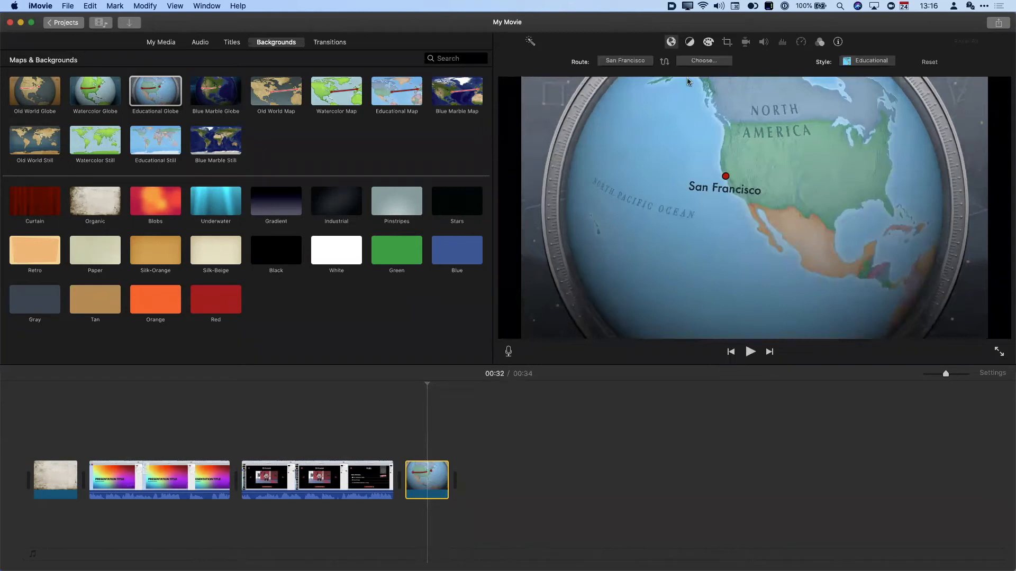
click(615, 61)
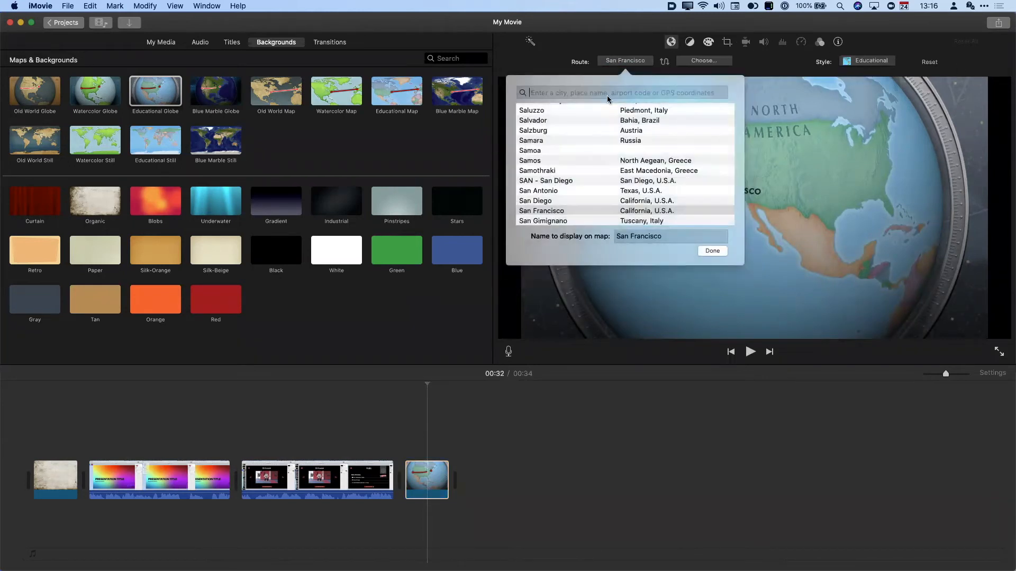
text(cape town)
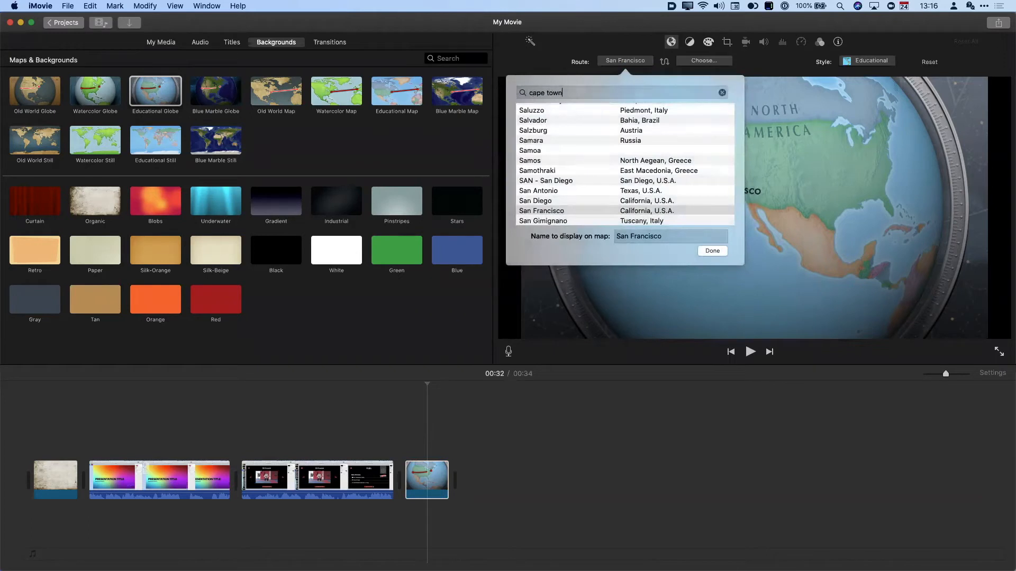
click(576, 108)
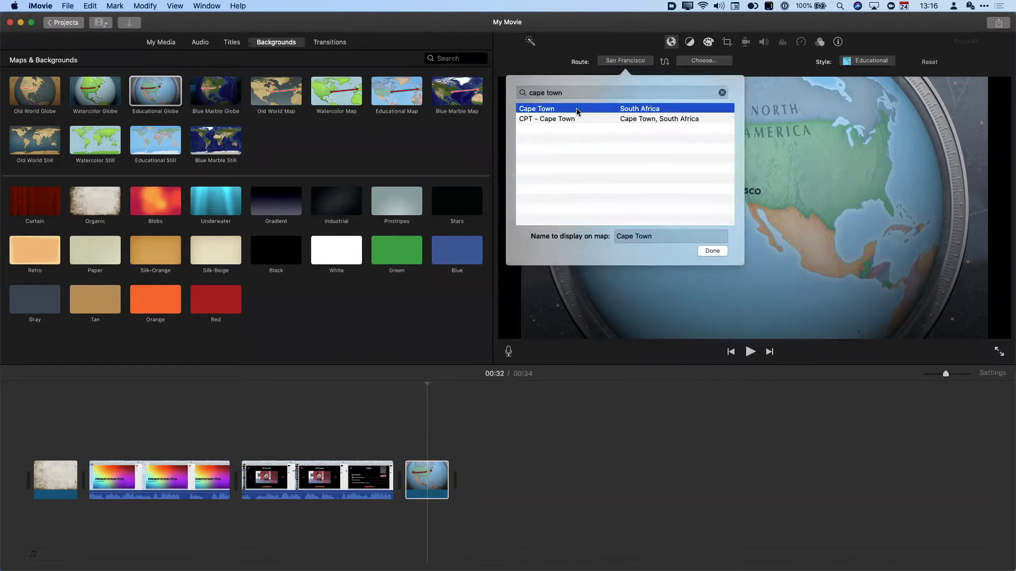
click(711, 252)
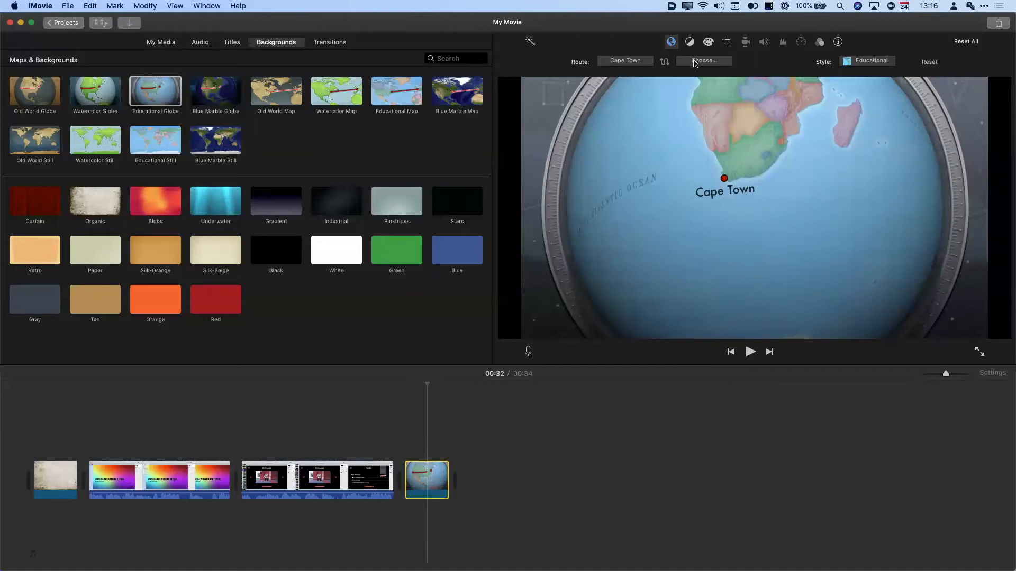
- Set Kigali, Rwanda as the route destination, play the animation, then delete the globe clip
click(694, 62)
text(kigali)
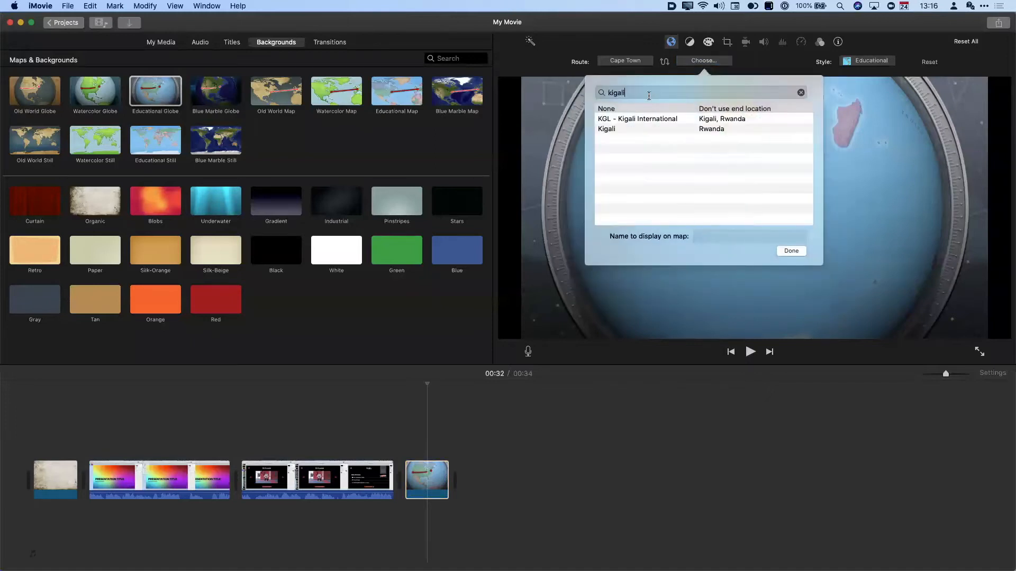
click(657, 130)
click(788, 251)
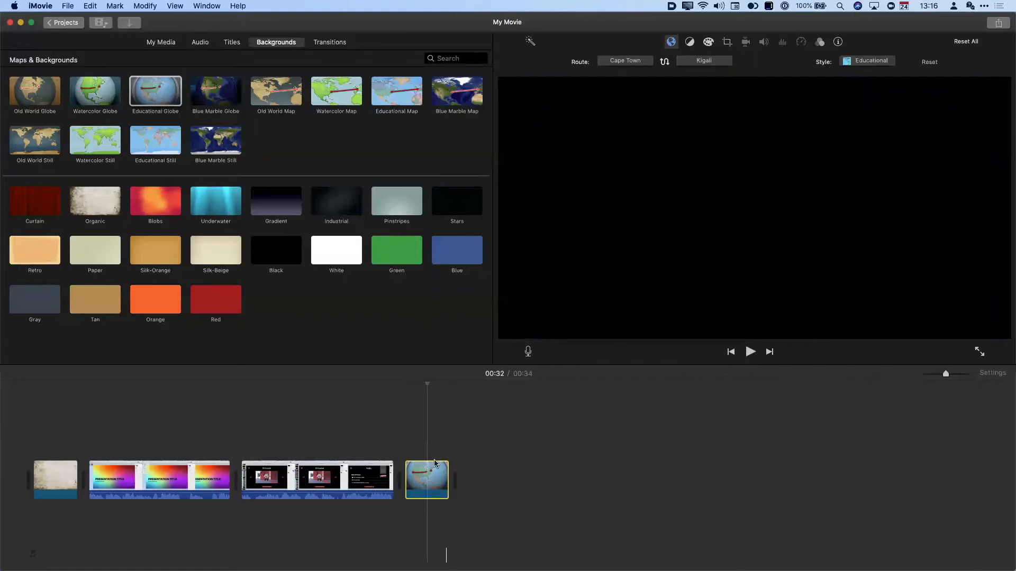
key(space)
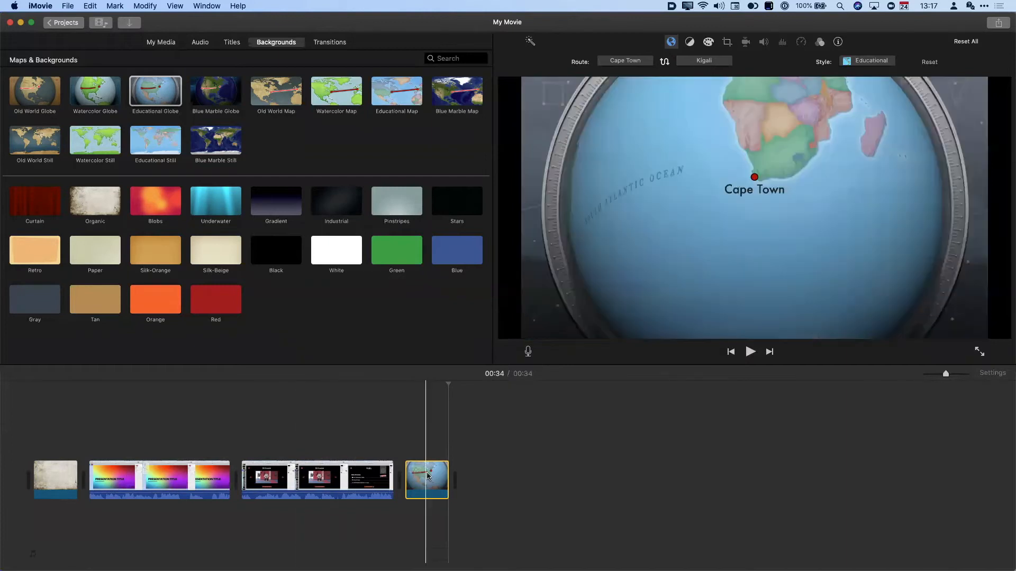
key(Delete)
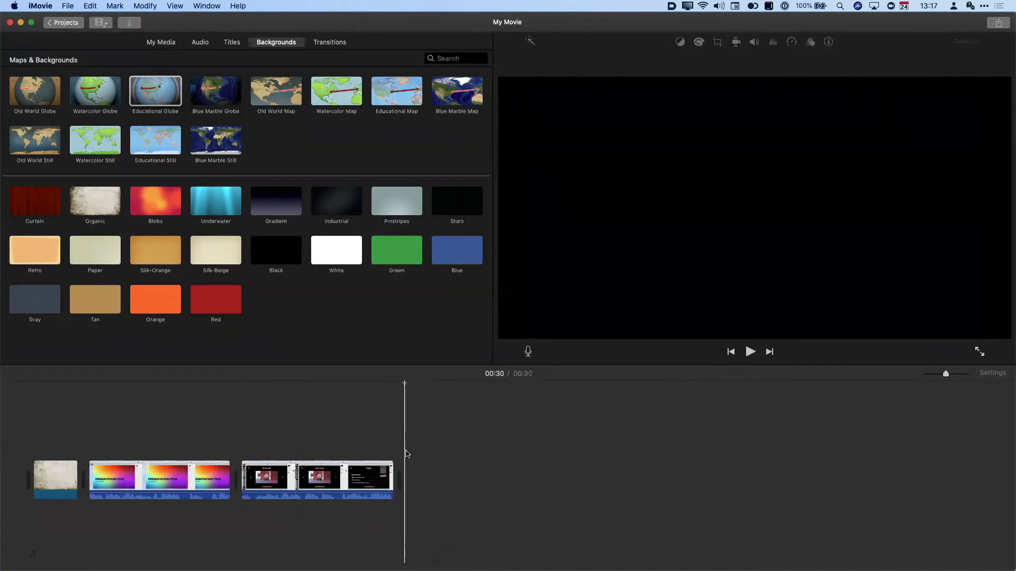
- Show the Transitions browser and preview the Cross Dissolve transition
click(331, 43)
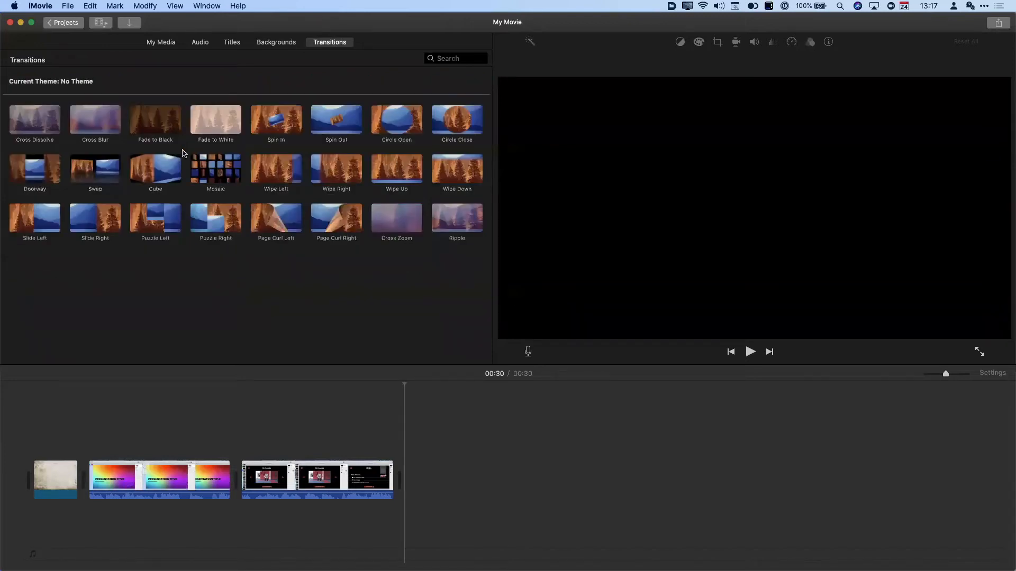
click(30, 124)
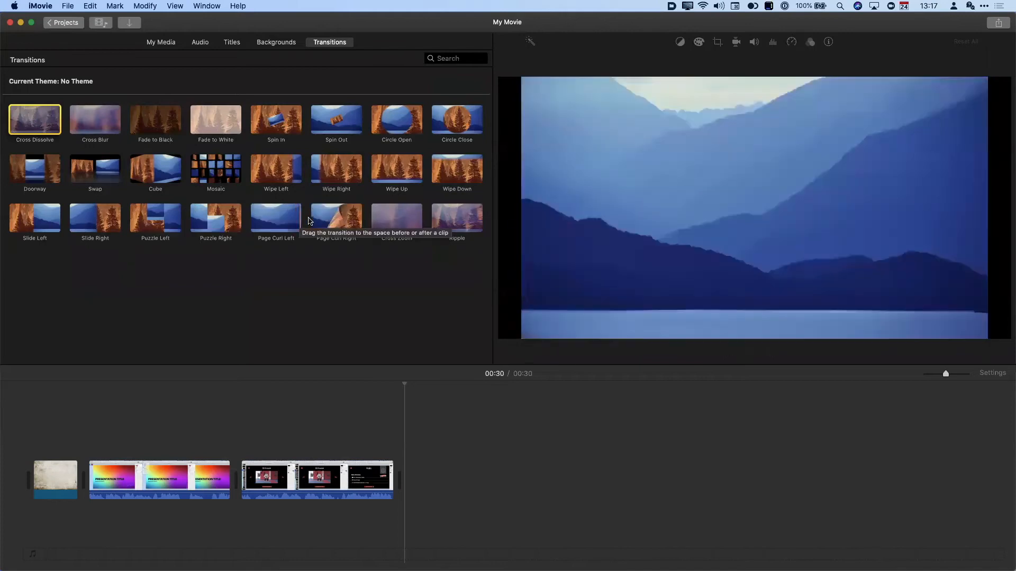
- Insert Page Curl Right between the presentation title clip and the Keynote clip, then play it back
drag(343, 222, 229, 483)
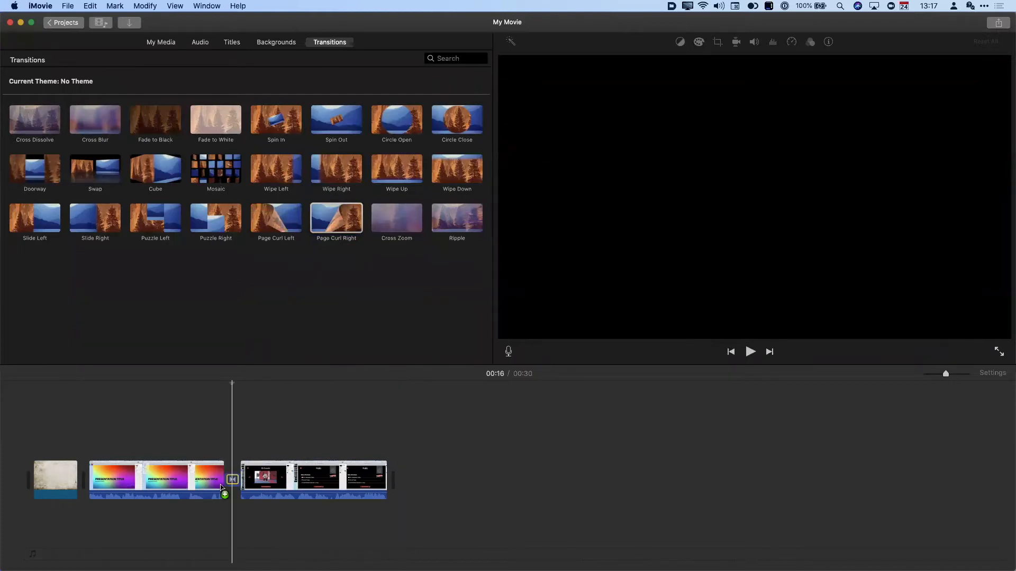
key(space)
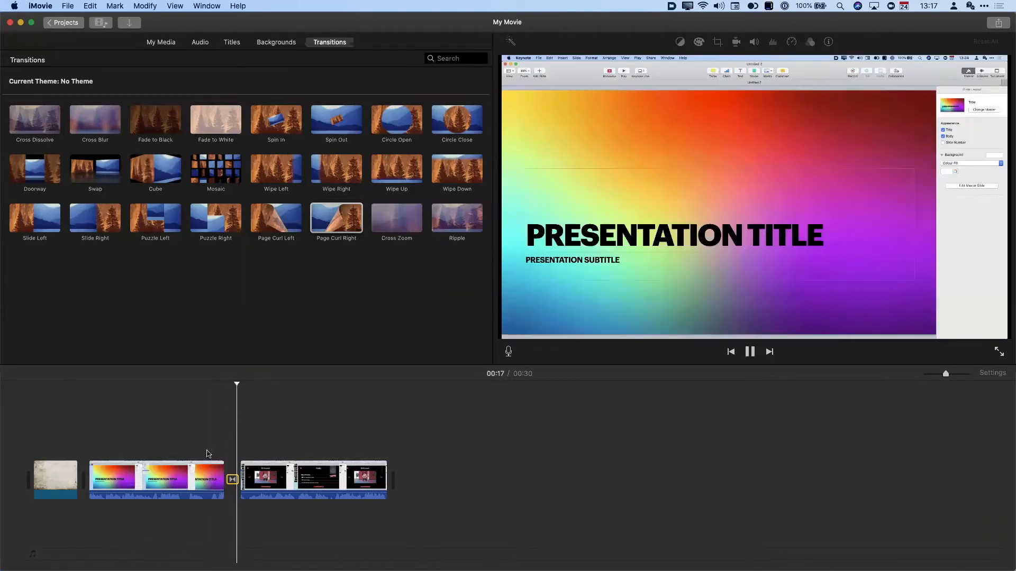
key(space)
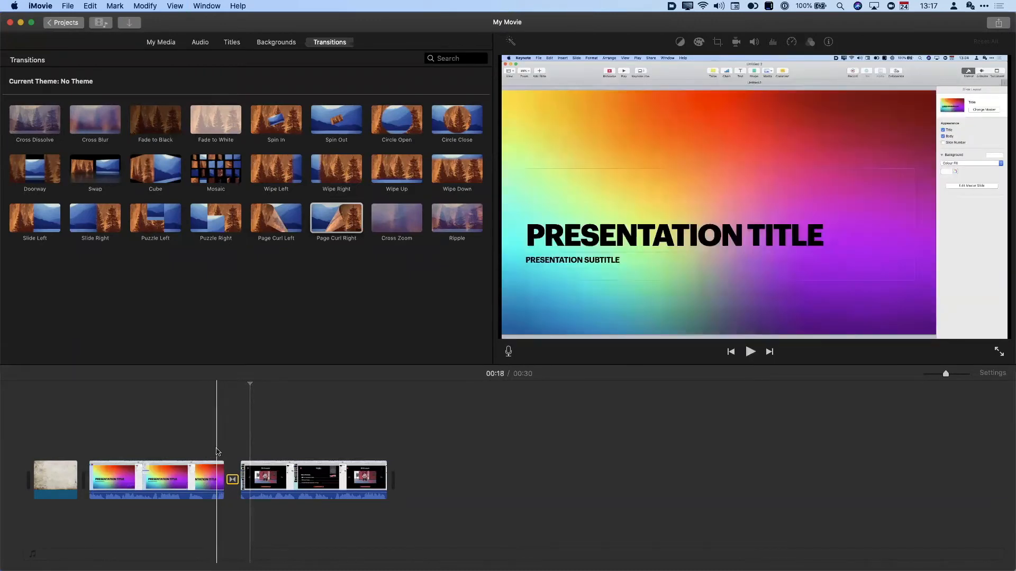
key(space)
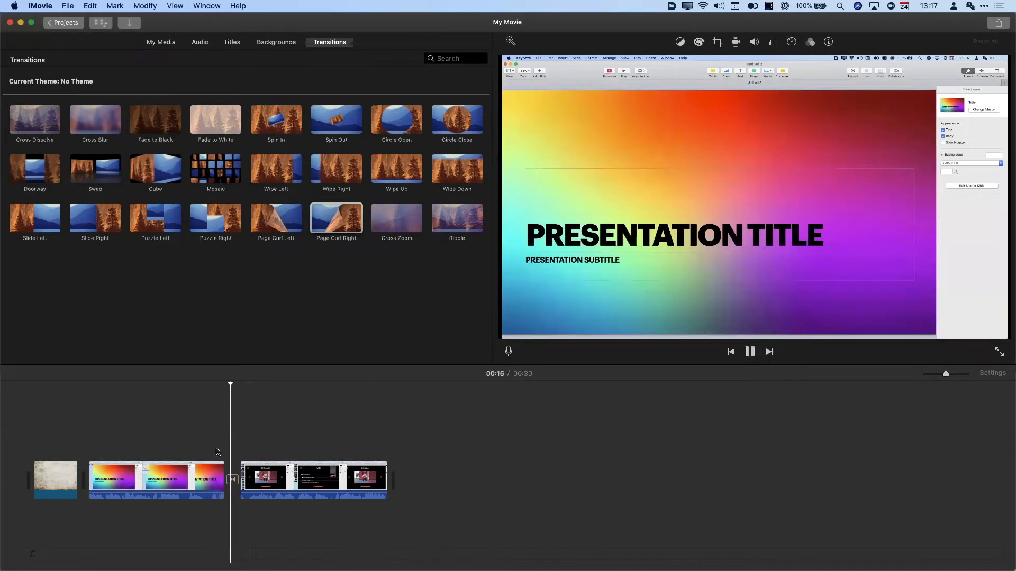
key(space)
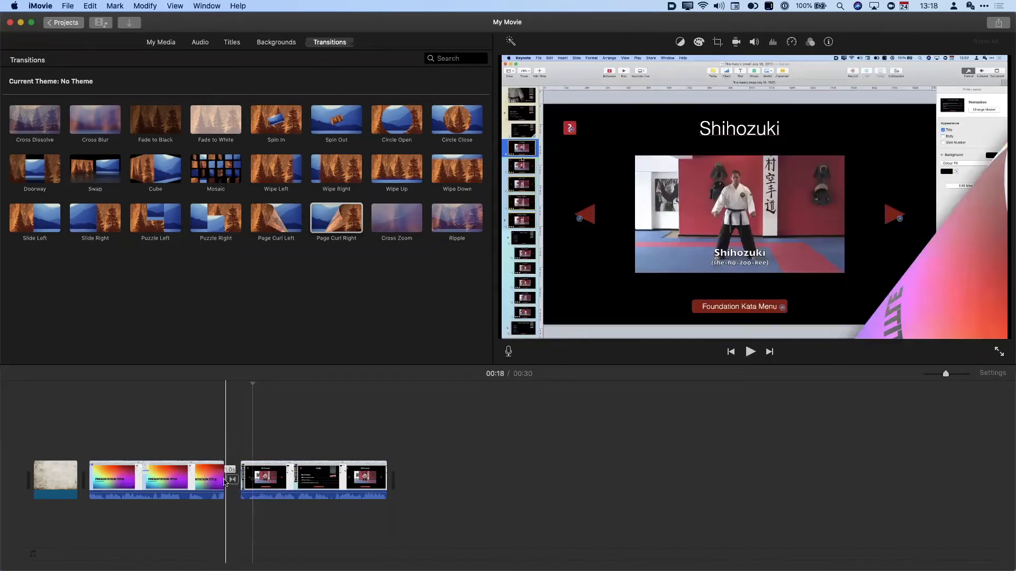
key(space)
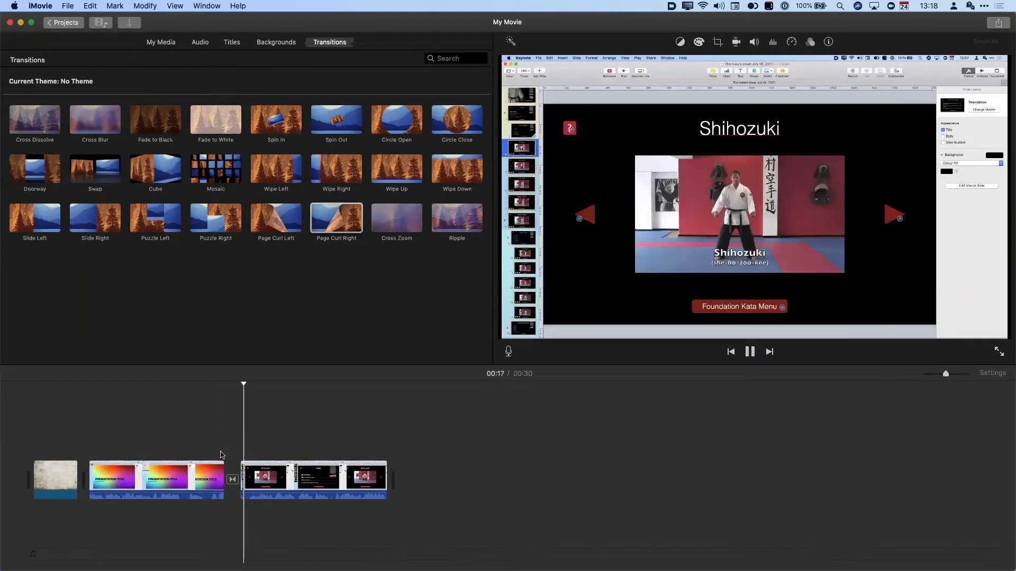
click(232, 480)
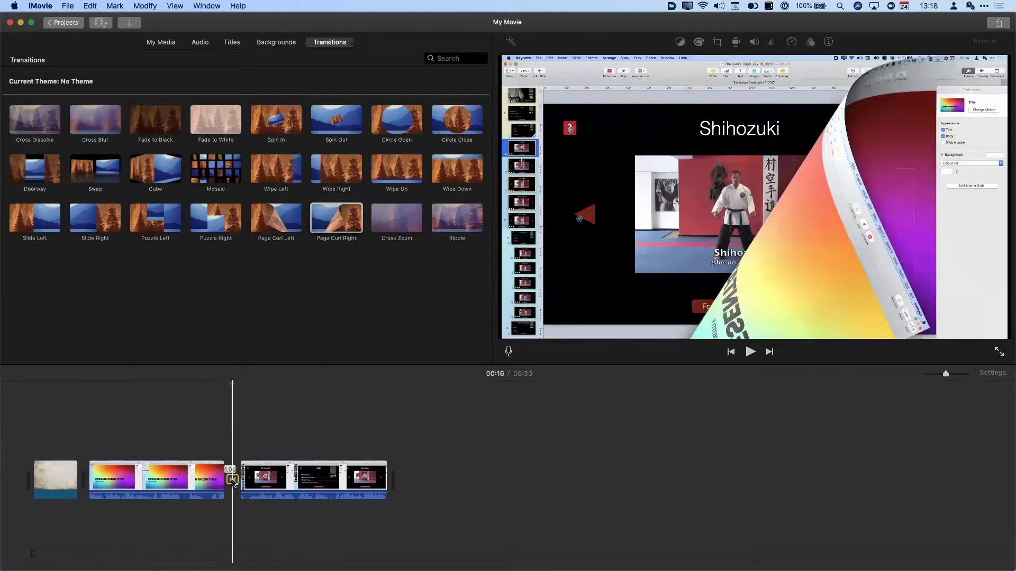
- Set the Page Curl Right transition duration to 3.0 seconds and play it back
double_click(233, 480)
click(254, 410)
key(BackSpace)
text(0)
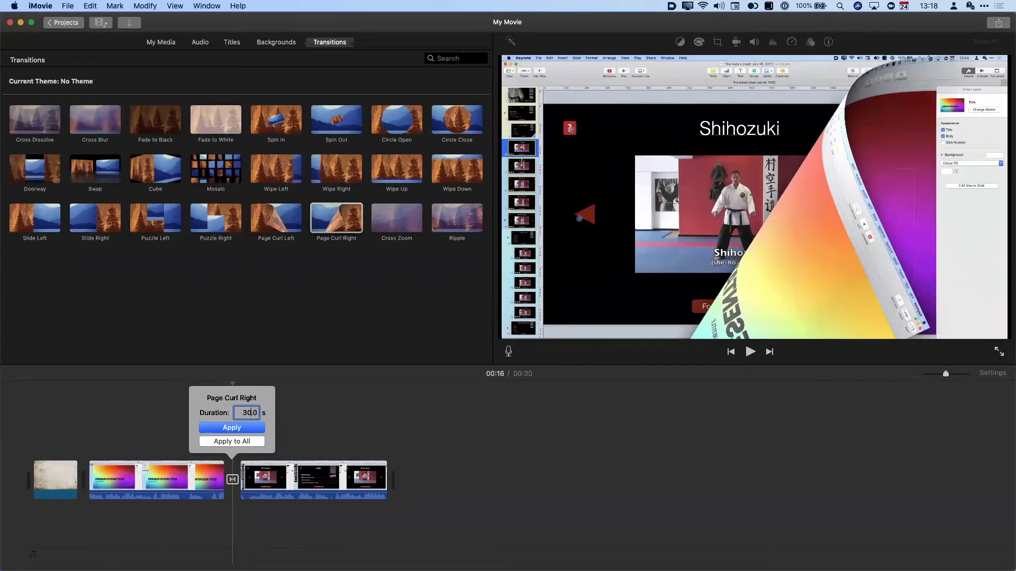
click(235, 429)
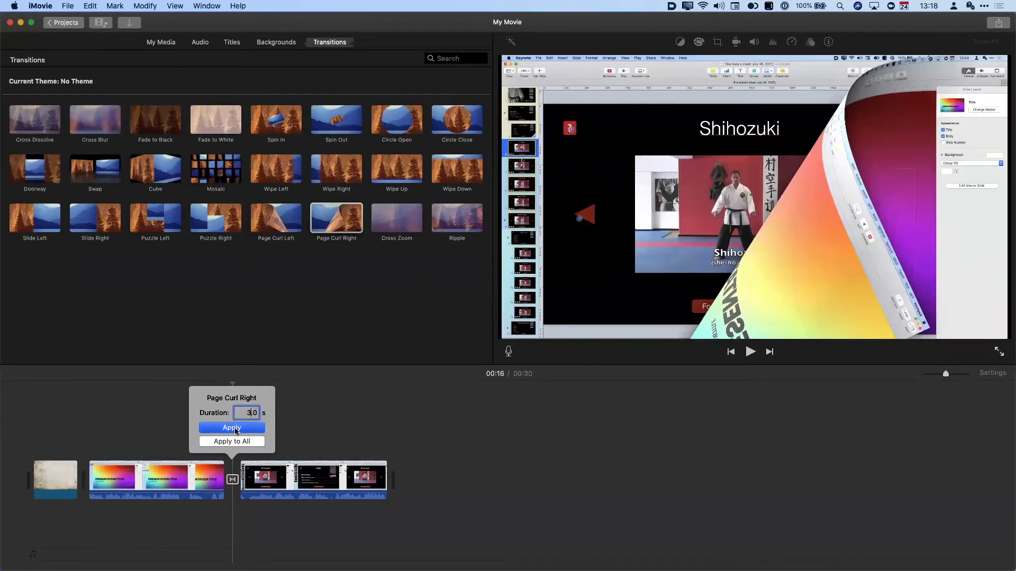
click(202, 469)
key(space)
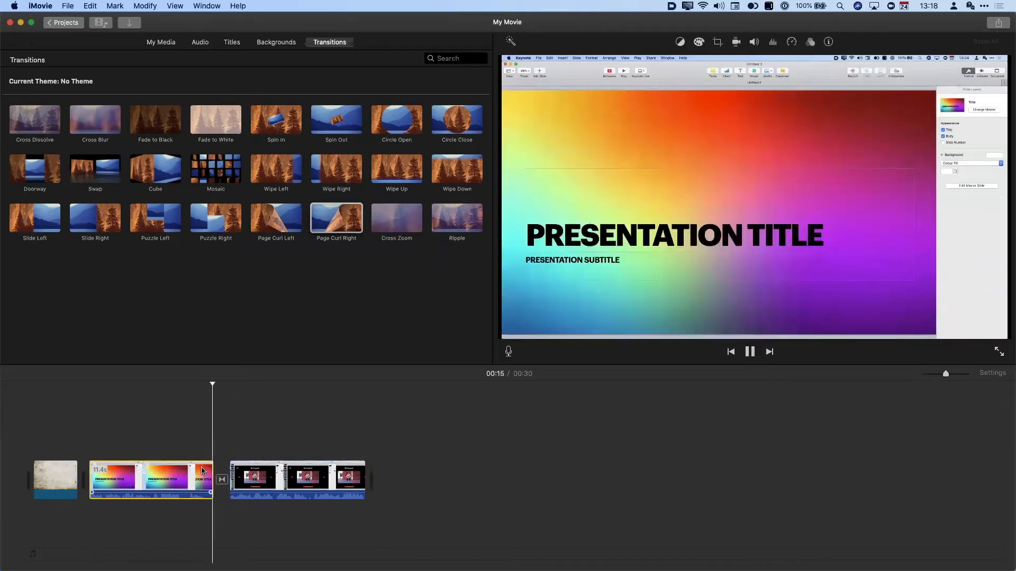
key(space)
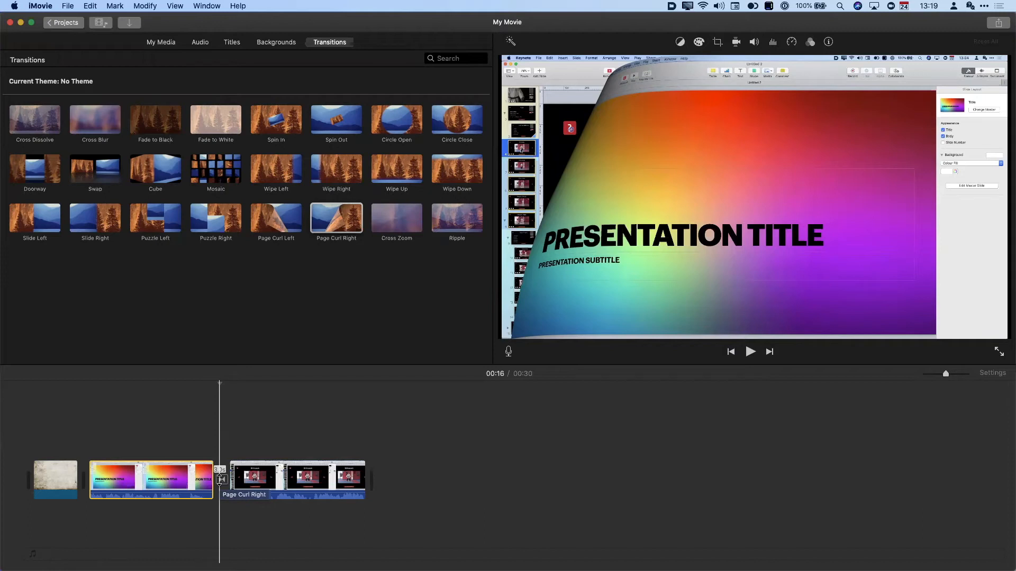
- Delete all three clips from My Movie and return to the projects list
drag(420, 463, 54, 484)
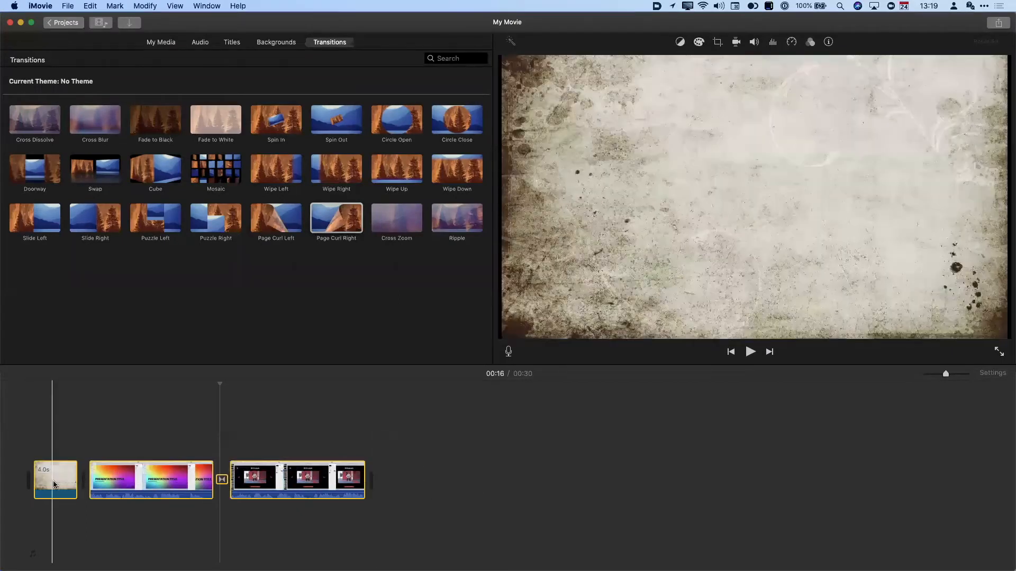
key(Delete)
click(64, 22)
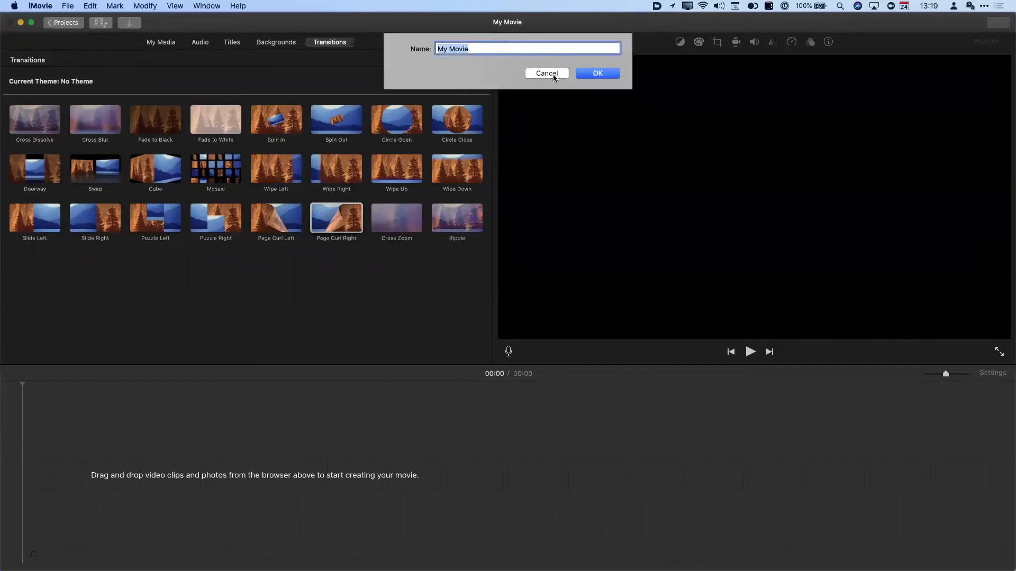
click(553, 75)
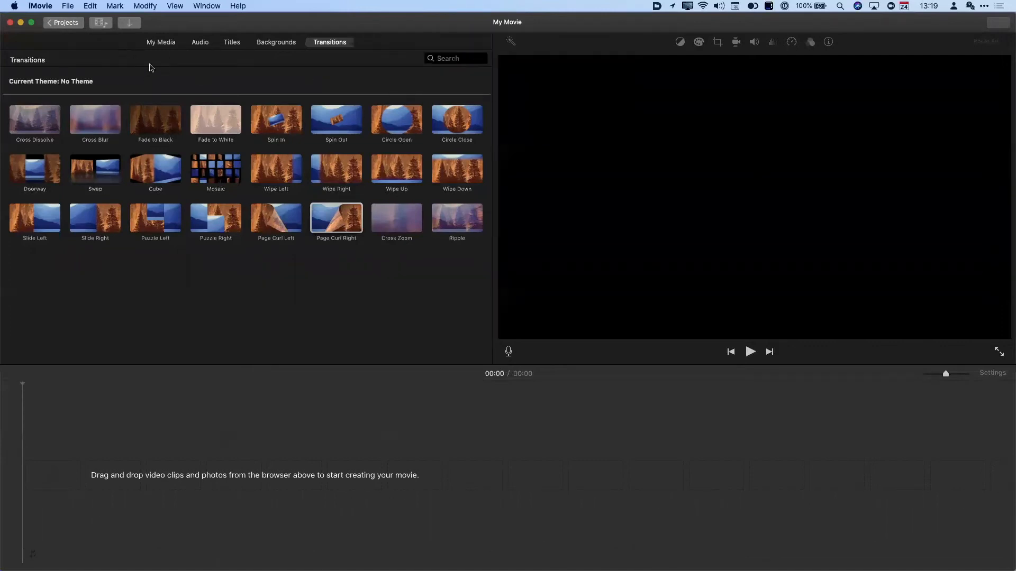
- Create a new event named Keynote Workshop in the Demo Library
click(160, 42)
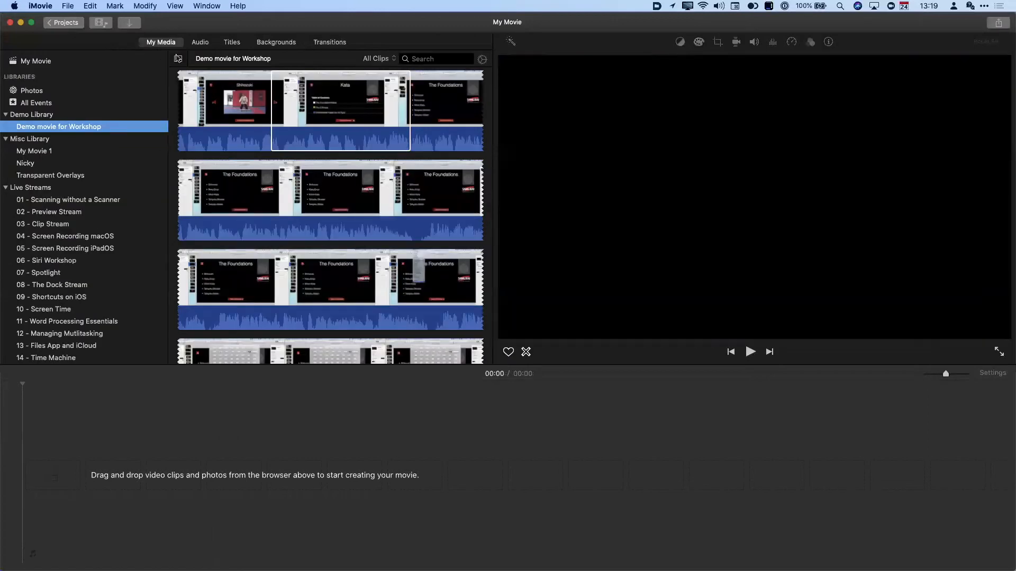
click(40, 115)
right_click(39, 116)
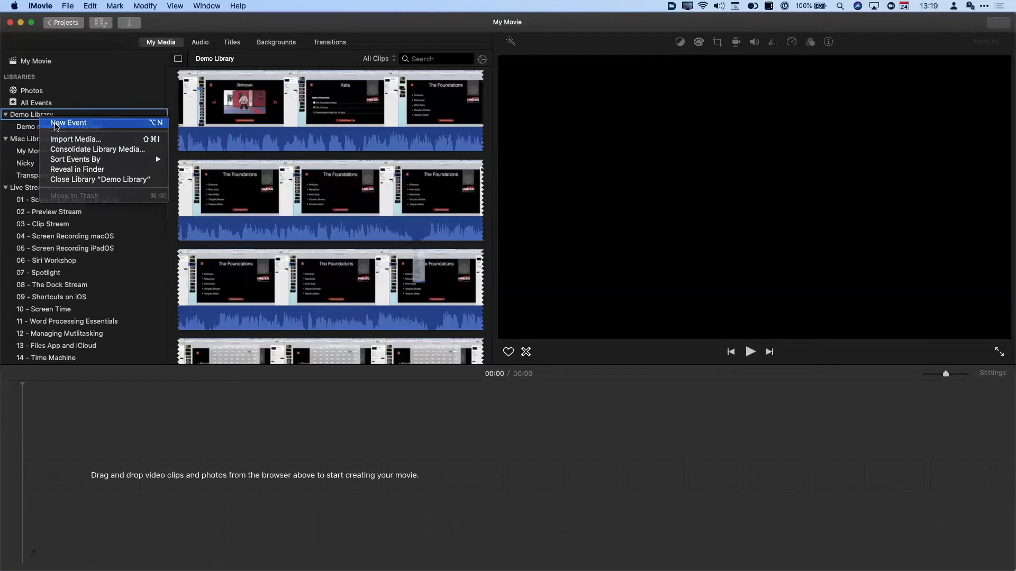
click(56, 125)
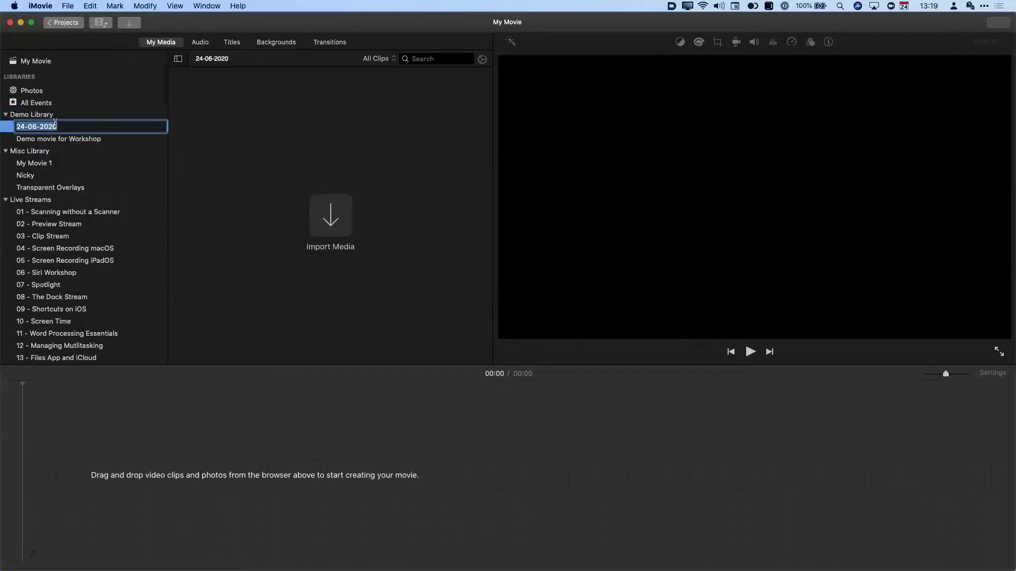
text(Keynote Workshop)
key(Return)
key(Up)
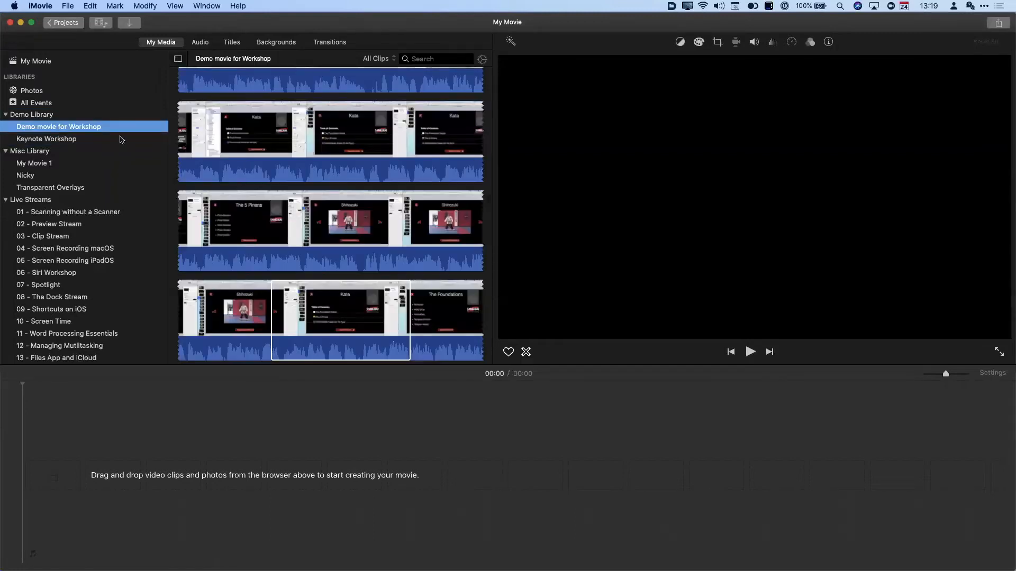
click(482, 59)
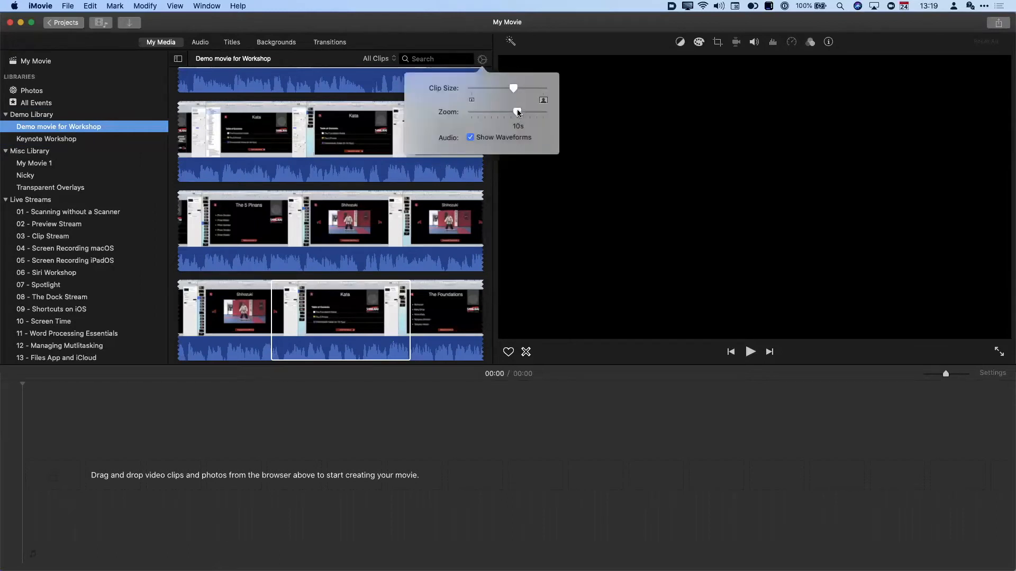
- Show event clips at minimum size with Zoom at All, then add the Screen & Speaker Keynote clip
drag(512, 88, 462, 86)
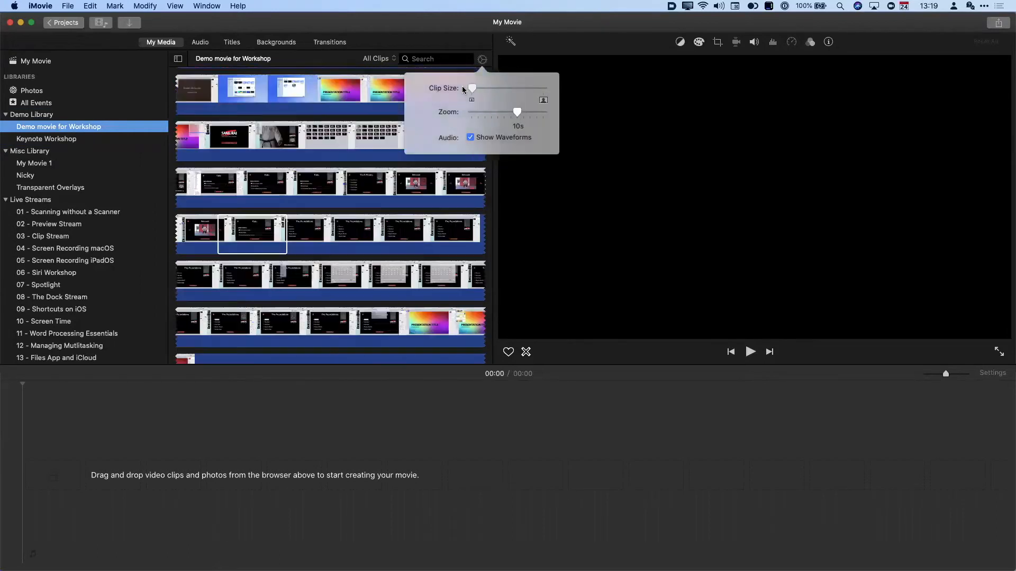
drag(514, 112, 469, 112)
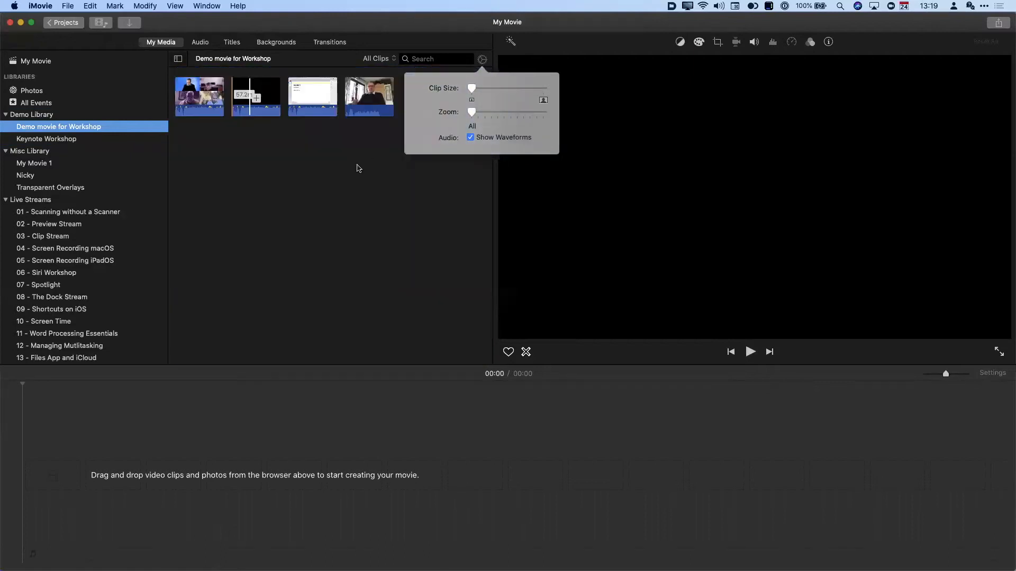
click(356, 158)
click(258, 96)
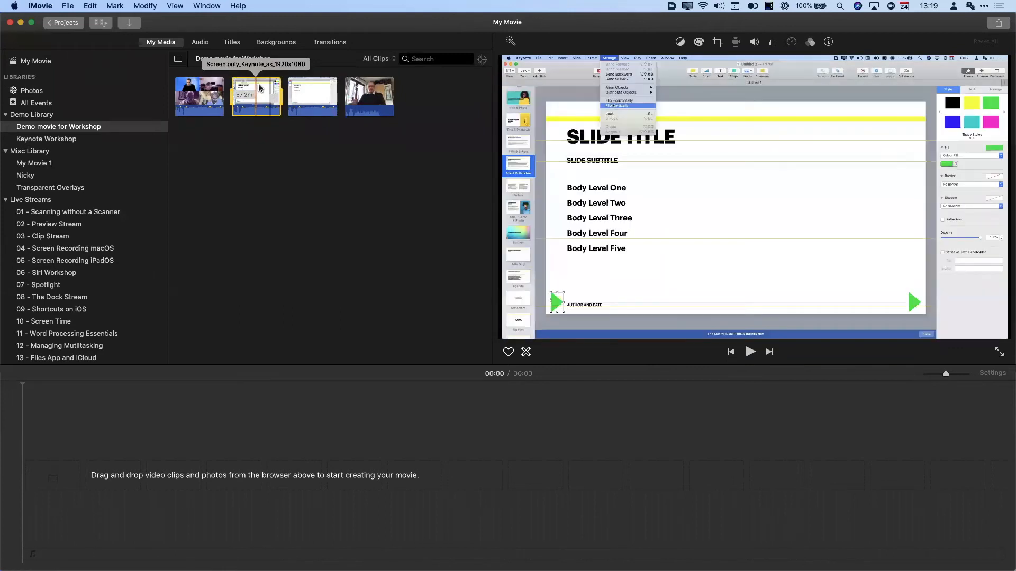
drag(311, 95, 174, 507)
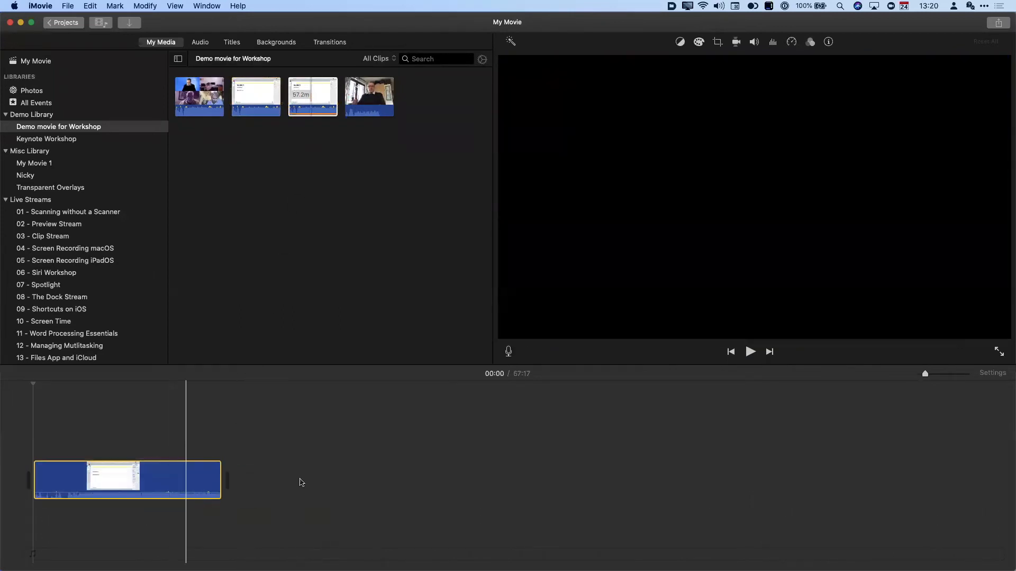
- Preview the recording around 11:37 and 23:04, then select a 5-second range of the webcam clip
drag(926, 374, 925, 376)
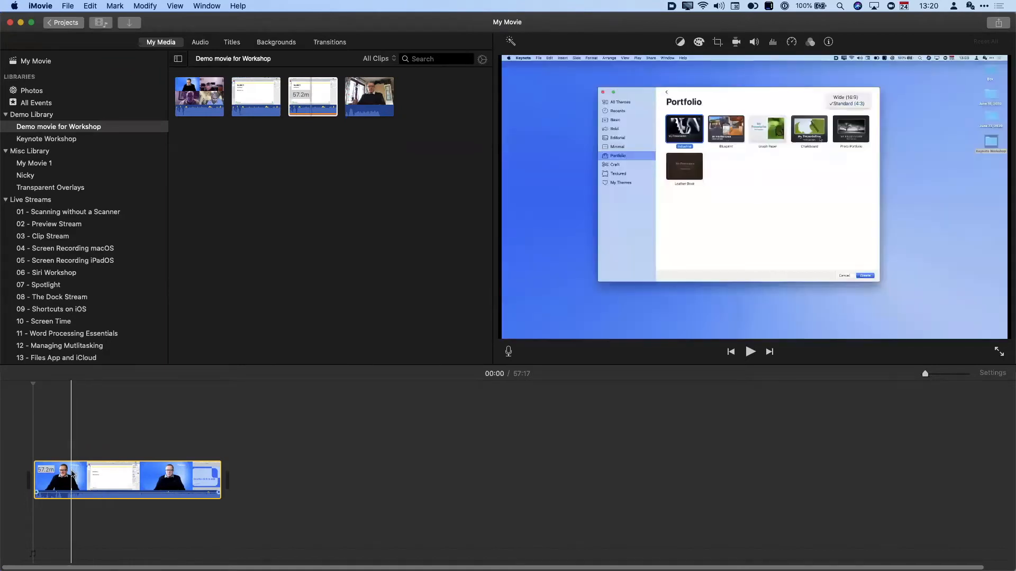
click(72, 474)
key(space)
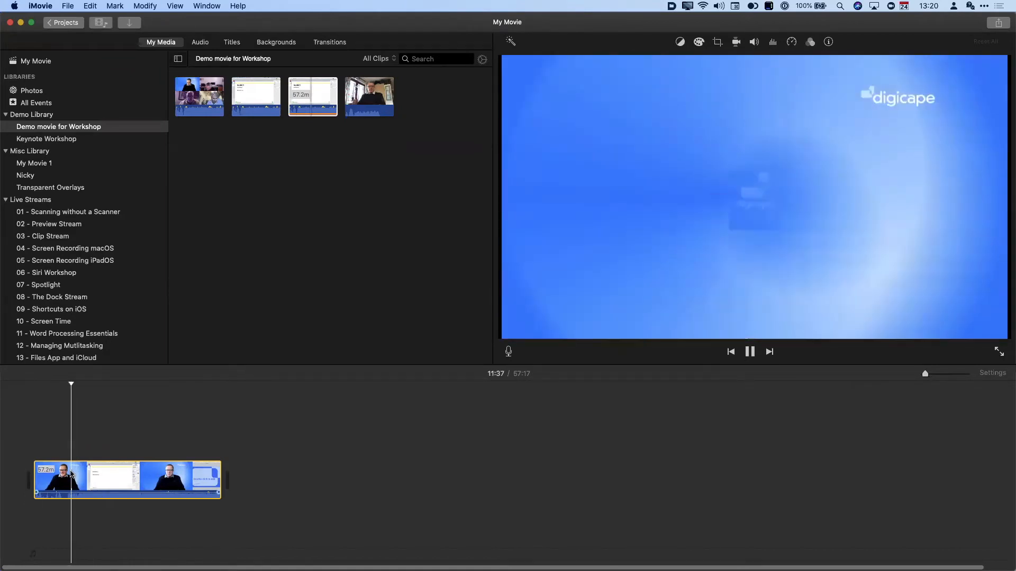
key(space)
click(109, 472)
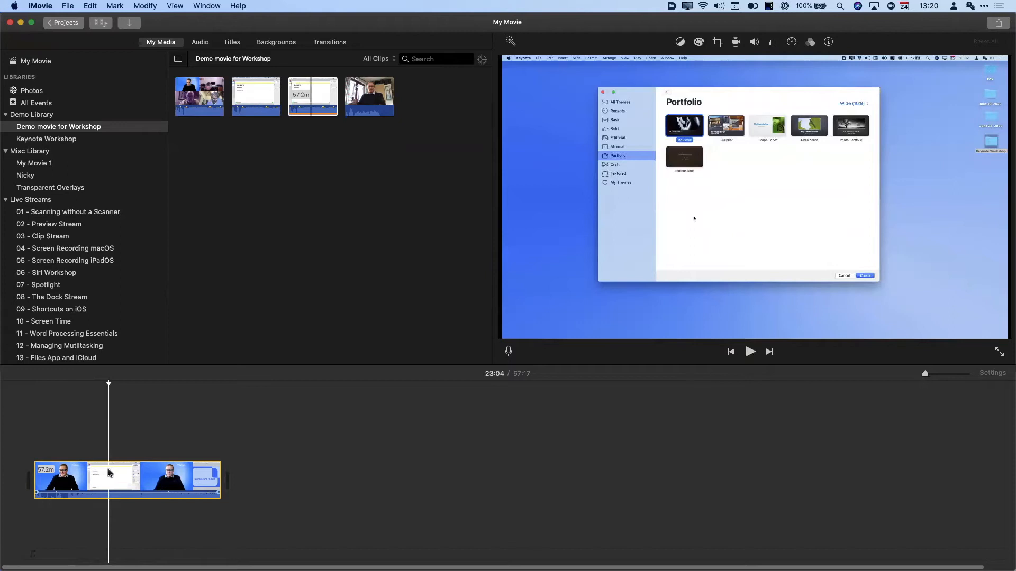
key(space)
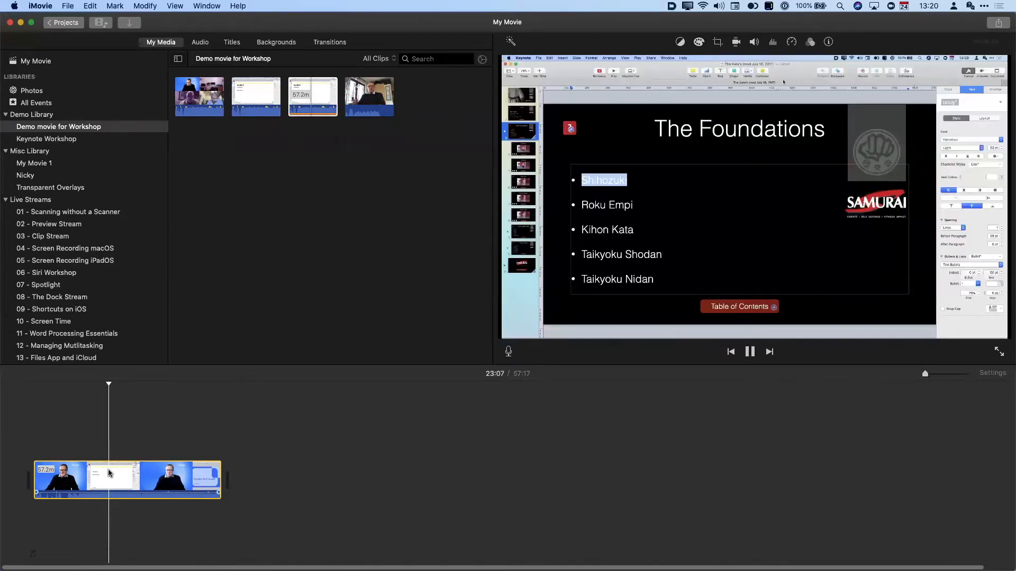
key(space)
click(364, 107)
- Connect the 5-second webcam clip above the Keynote recording and open its video overlay settings
drag(363, 107, 107, 443)
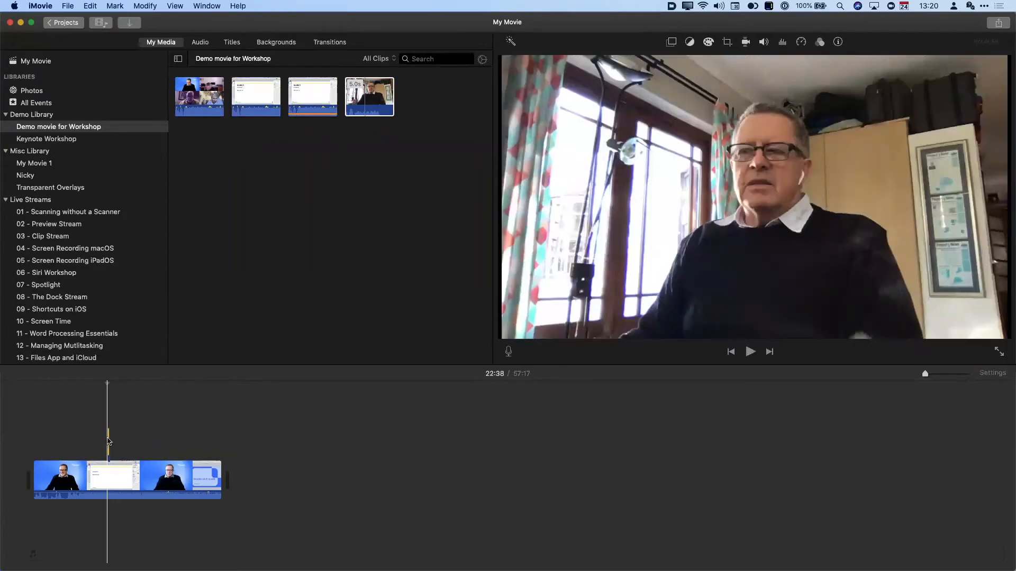
drag(927, 378, 954, 377)
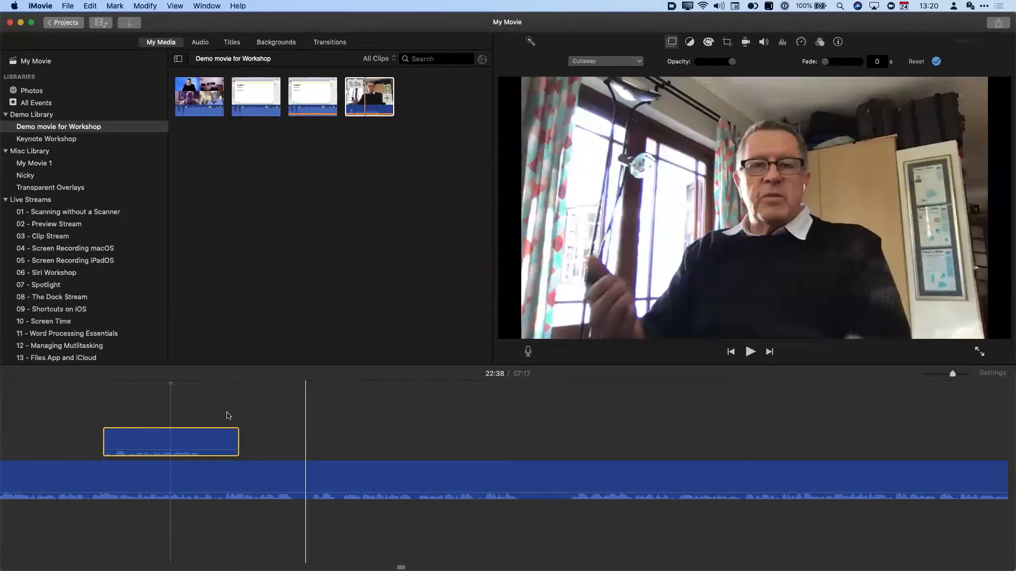
scroll(229, 416, left, 5)
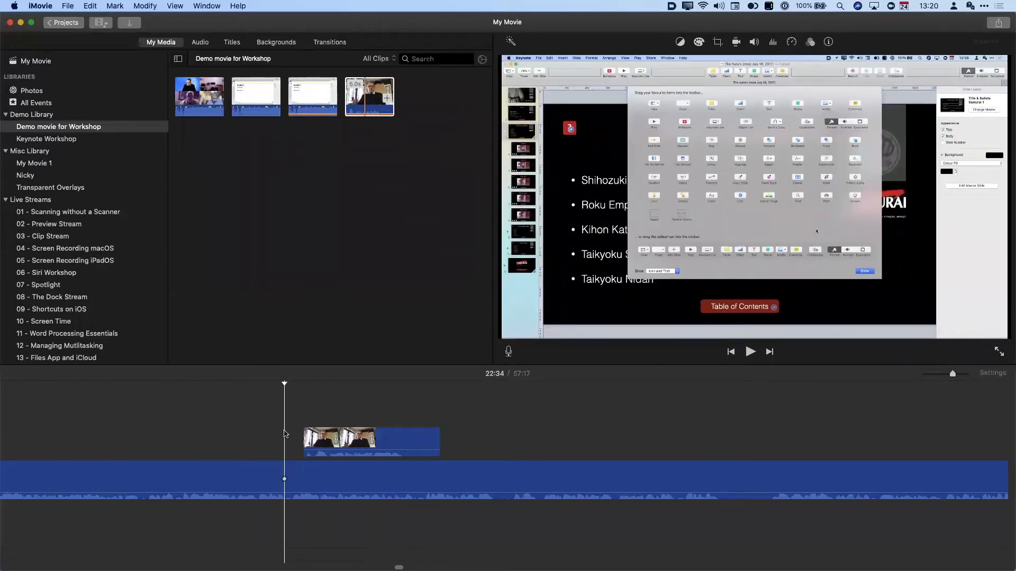
key(space)
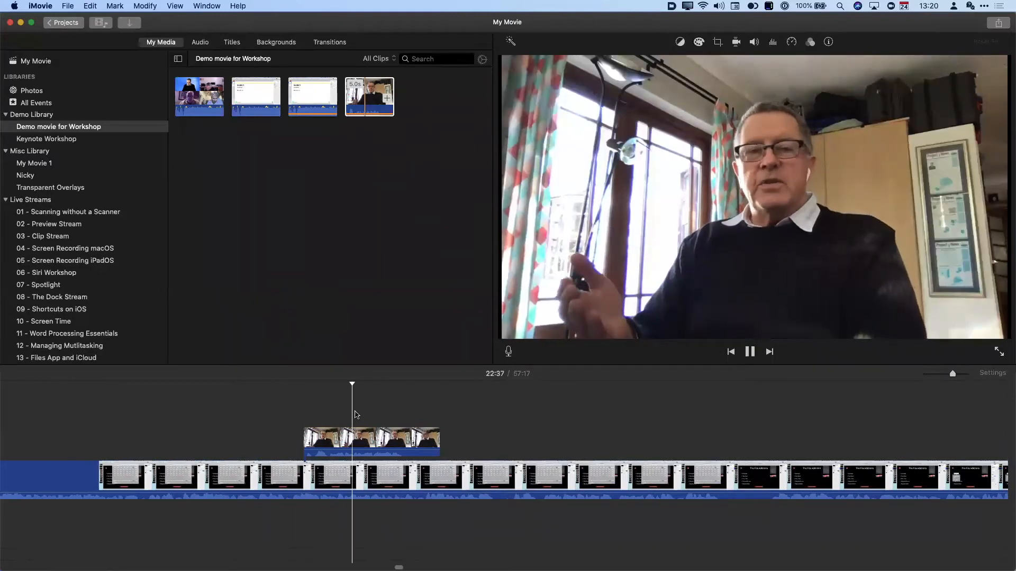
key(space)
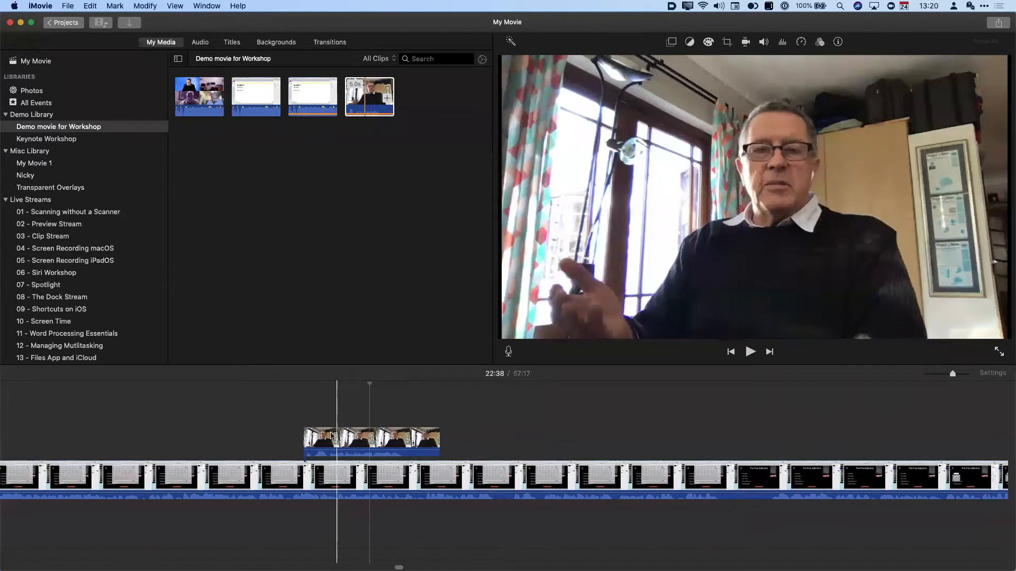
click(332, 437)
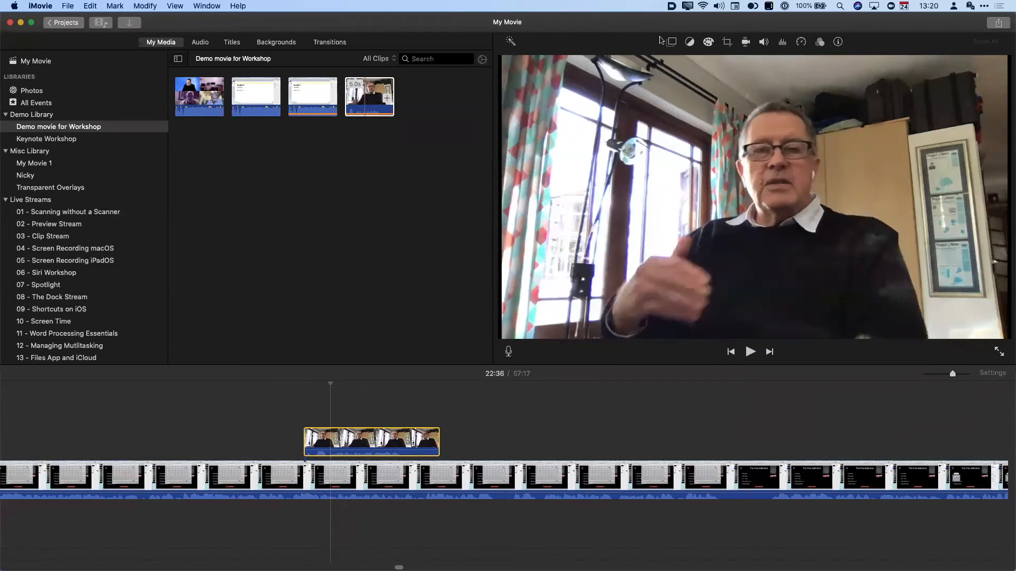
click(673, 43)
click(673, 43)
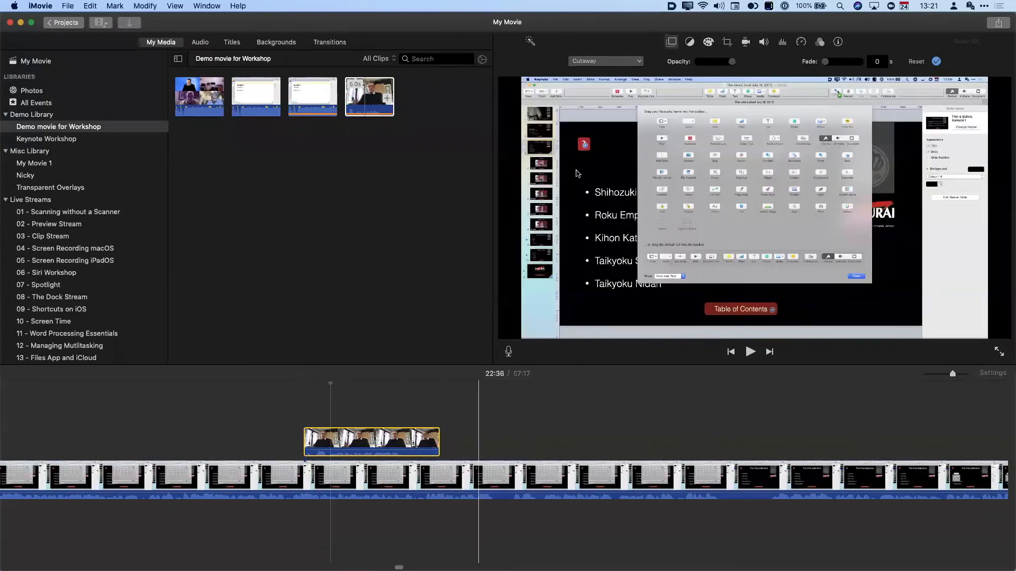
- Try the webcam as a Split Screen overlay in Left, Right, Top and Bottom positions
click(601, 62)
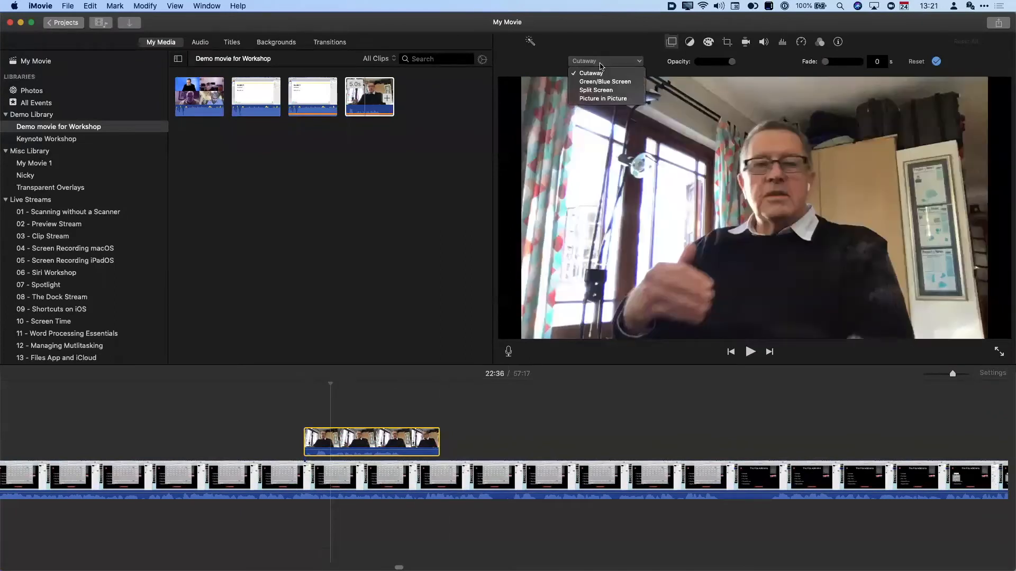
click(604, 91)
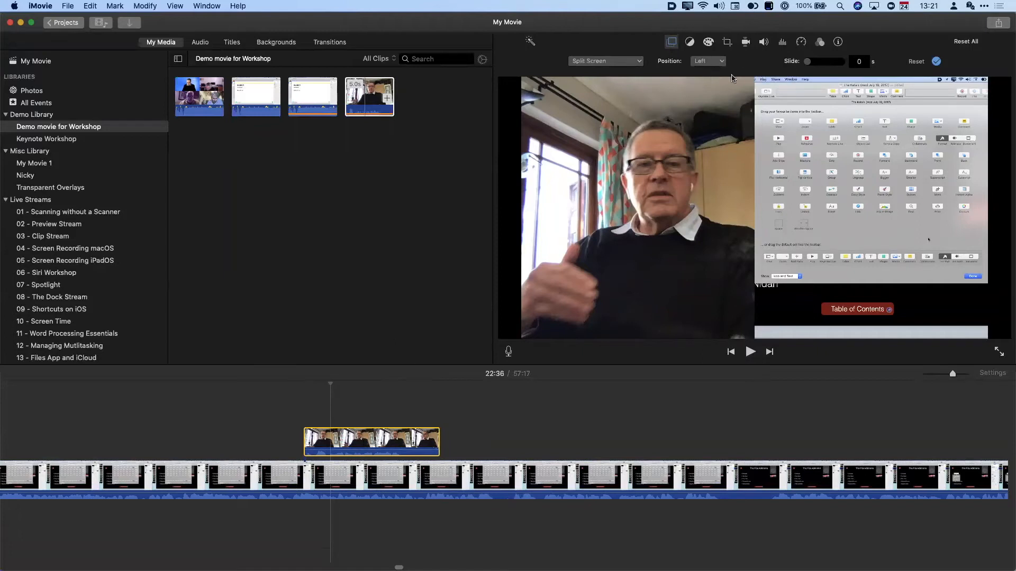
click(720, 63)
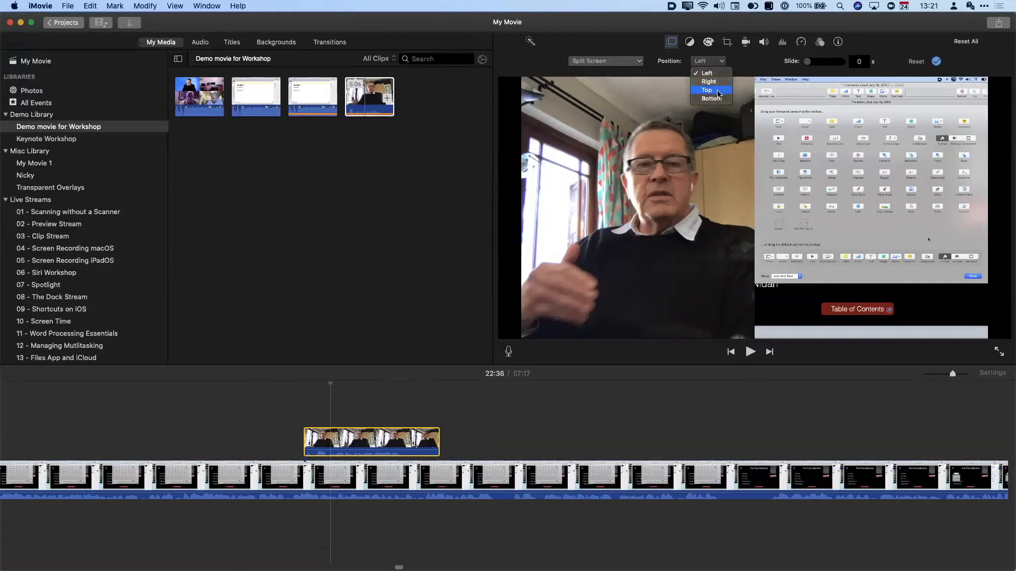
click(718, 62)
click(718, 91)
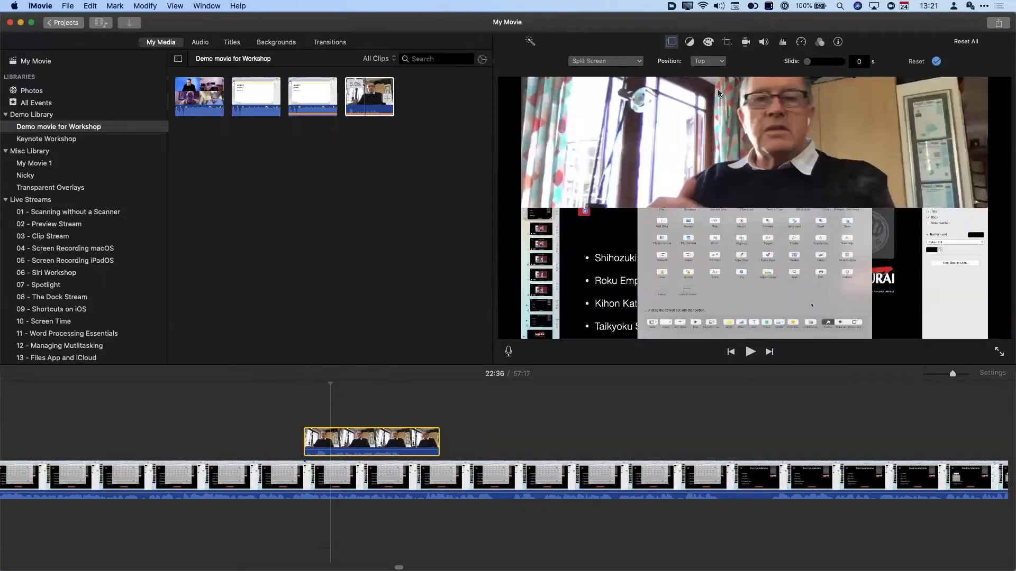
click(718, 62)
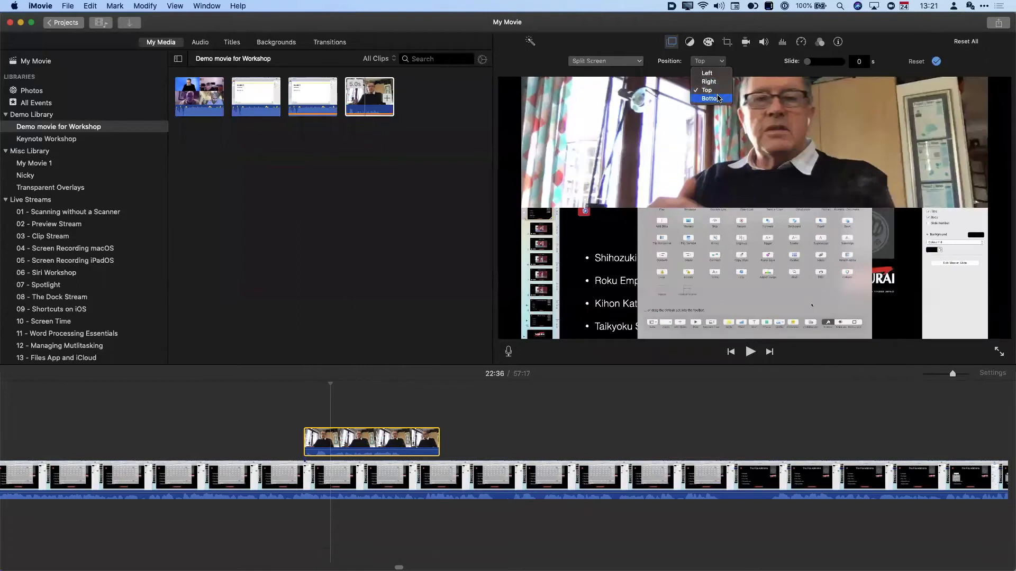
click(718, 98)
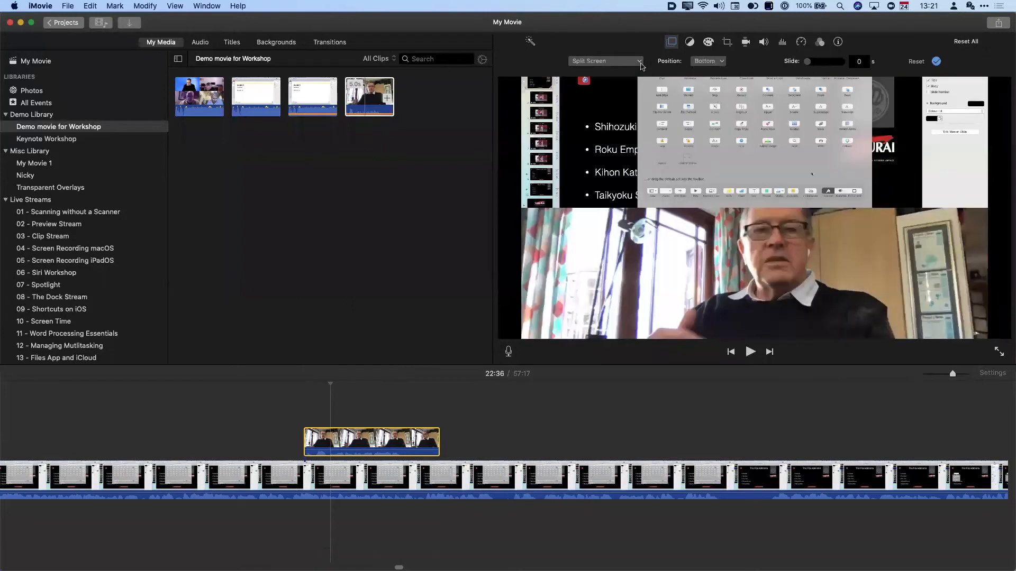
- Switch the overlay to Picture in Picture and move the inset toward the upper right
click(641, 65)
click(601, 98)
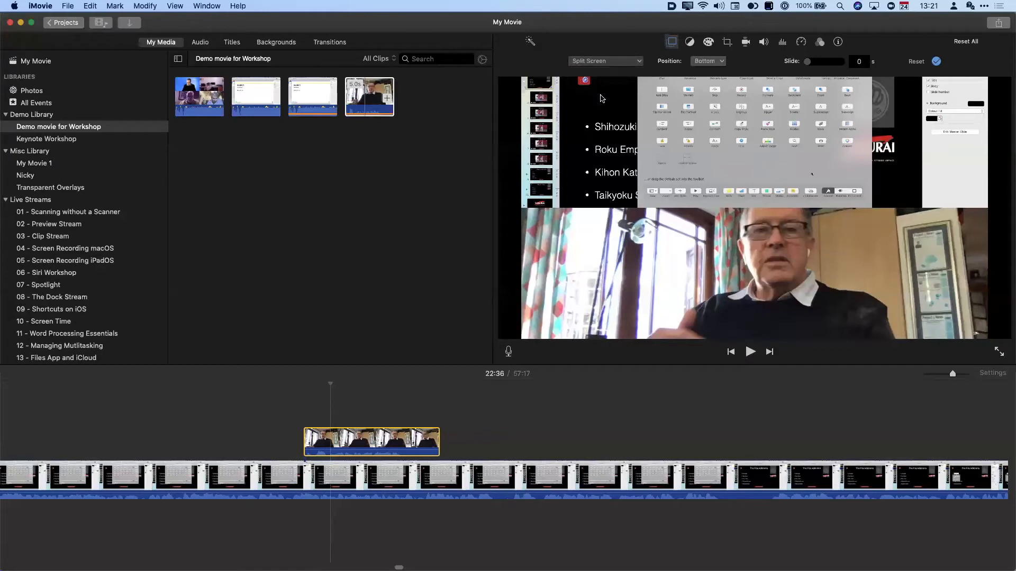
drag(914, 151, 946, 140)
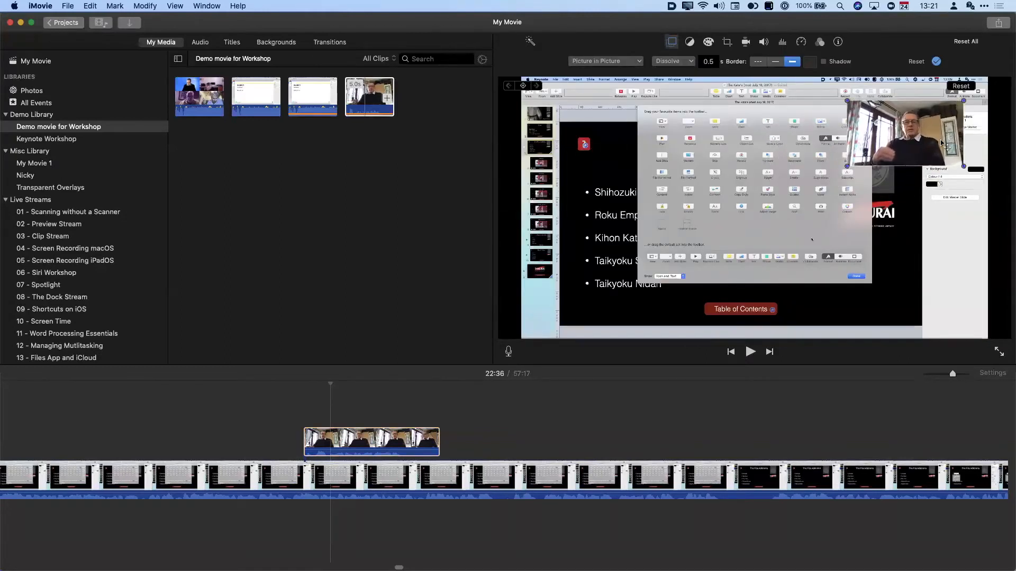
- Enlarge the webcam inset and play back the picture-in-picture section
drag(844, 166, 740, 227)
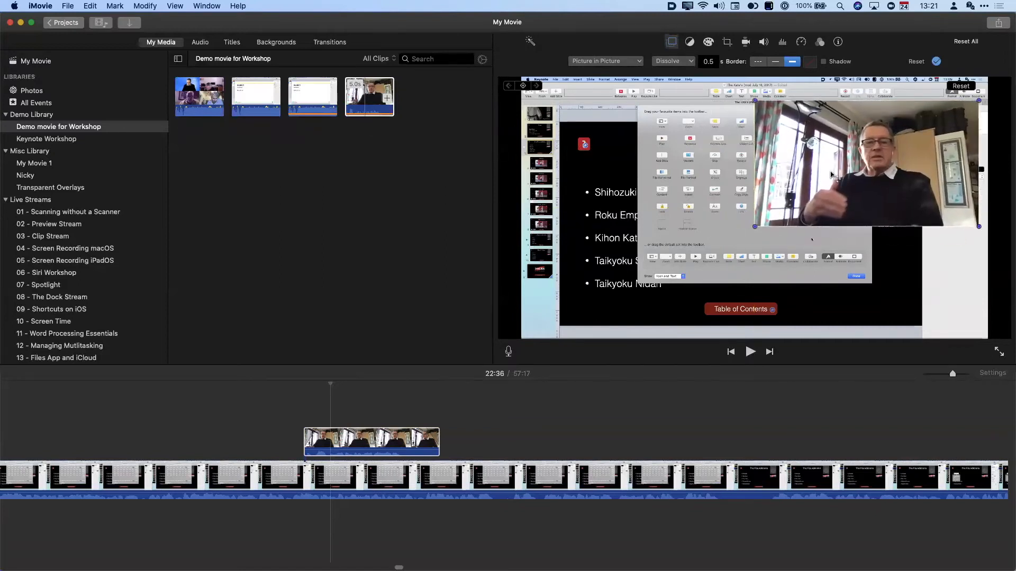
click(266, 432)
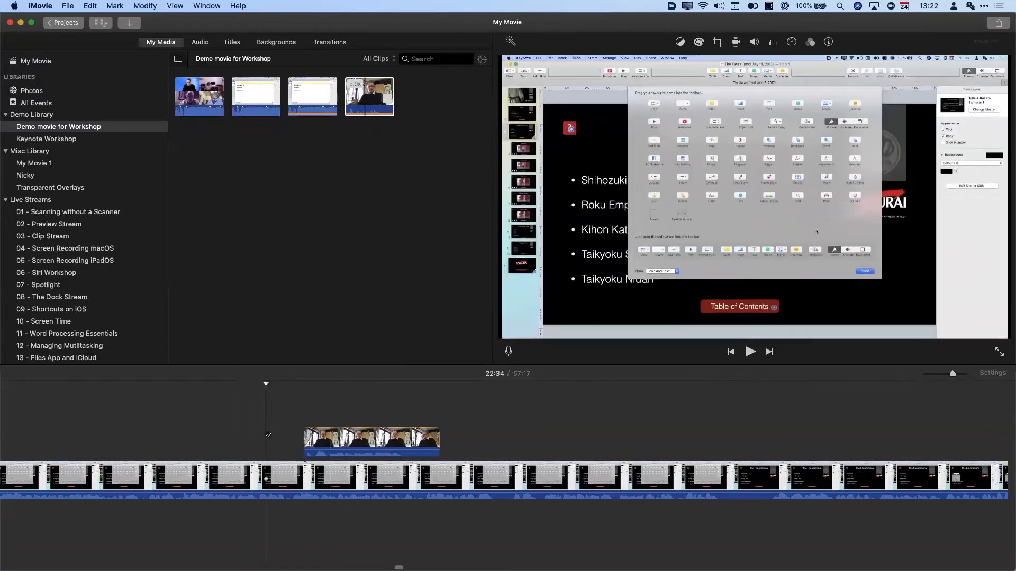
key(space)
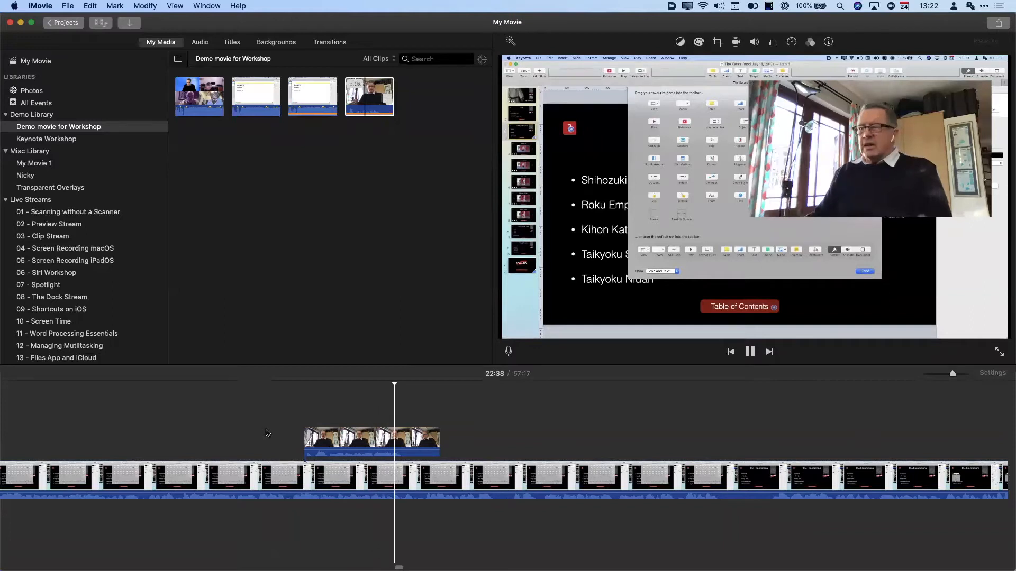
key(space)
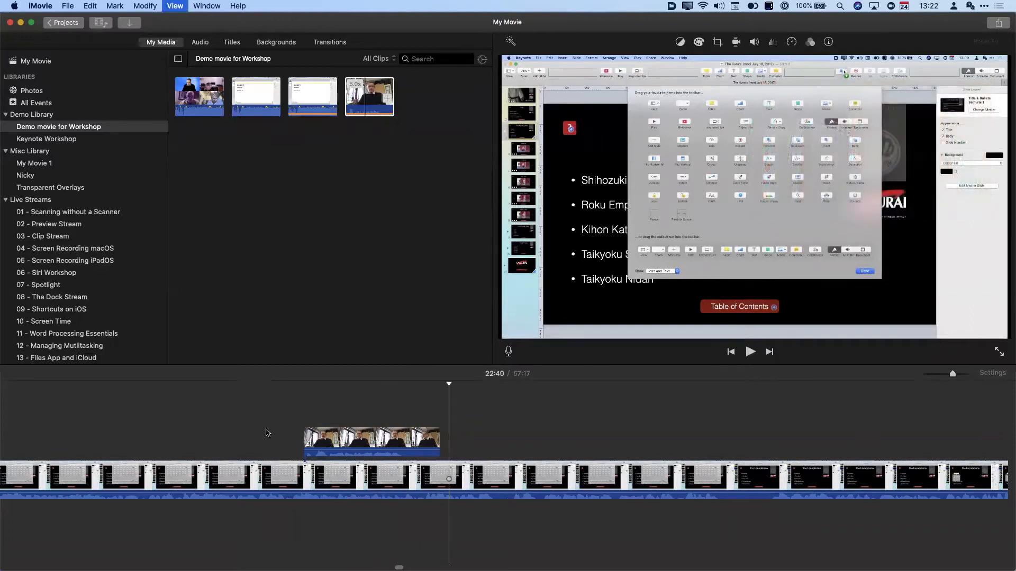
- Give the webcam inset a thin border and bring up the border colour choices
click(368, 441)
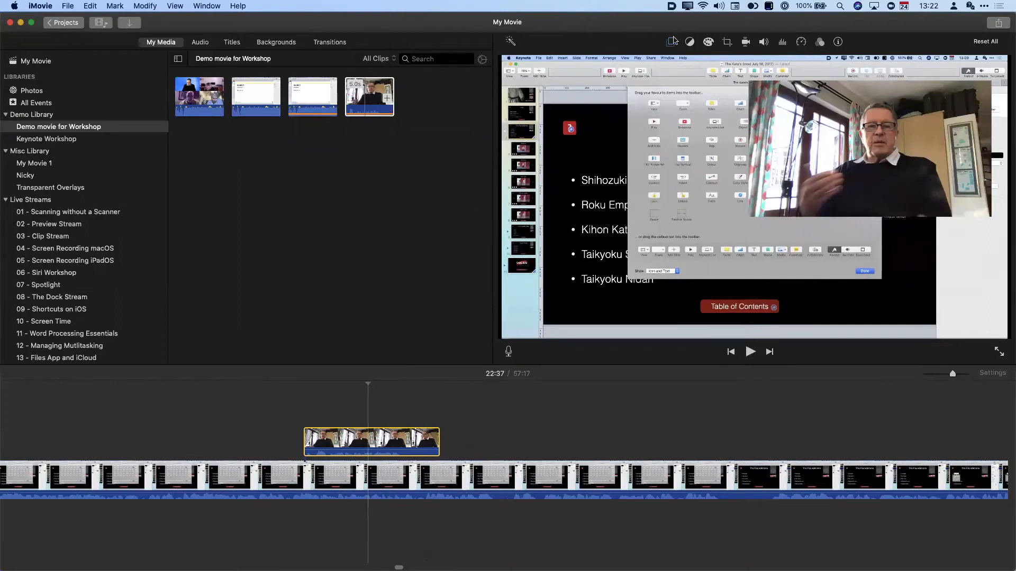
click(672, 41)
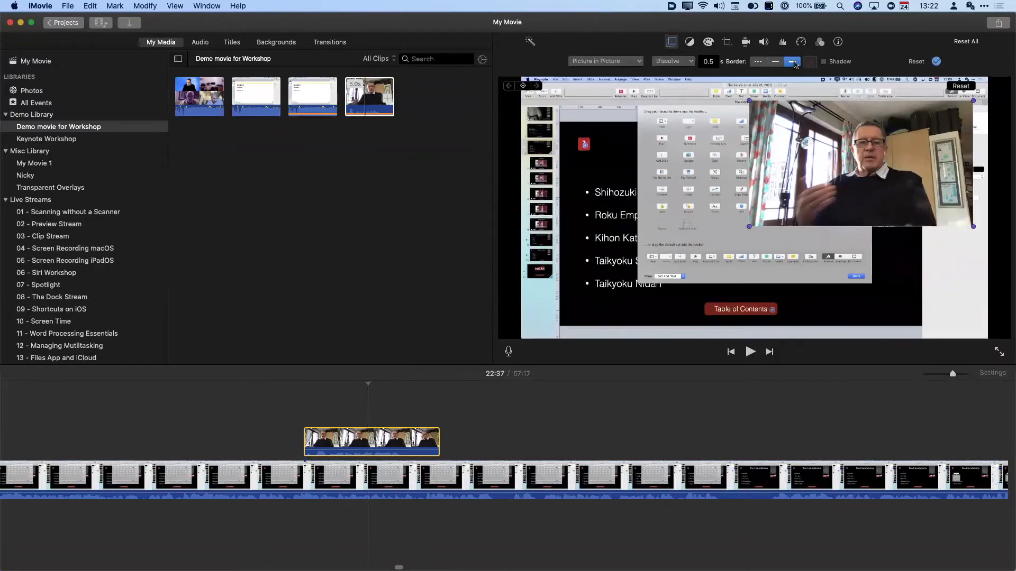
click(776, 61)
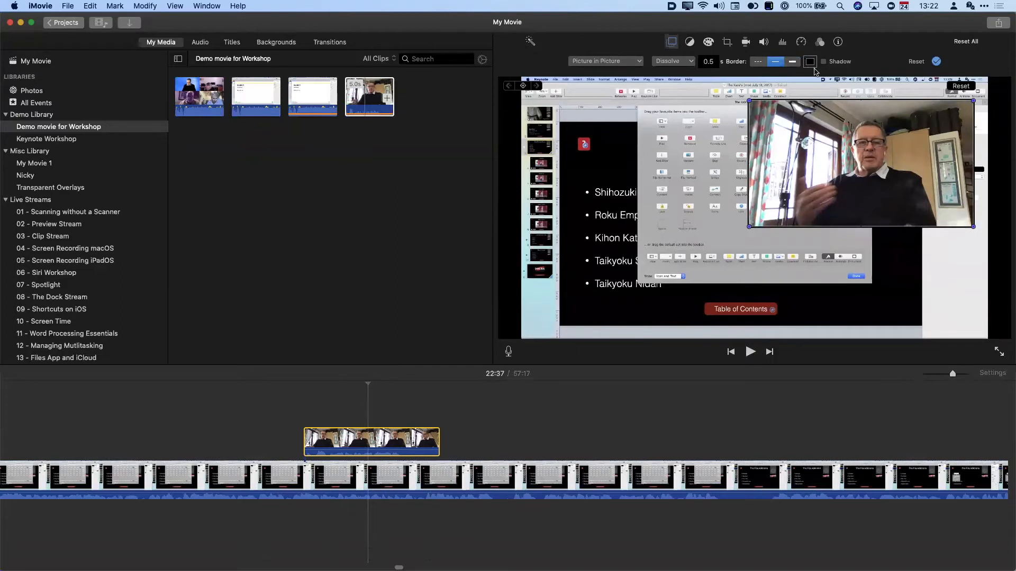
click(811, 63)
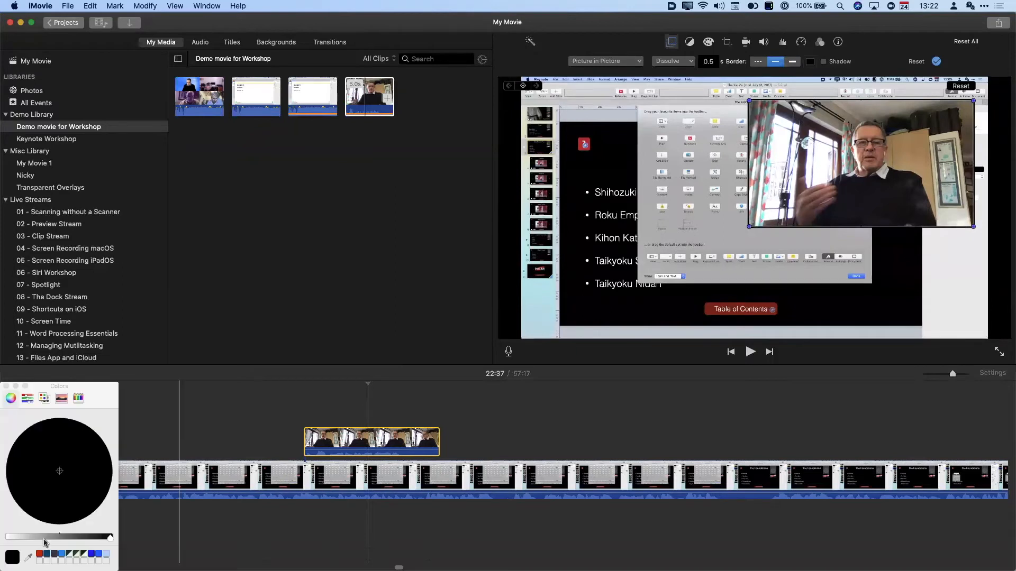
- Make the inset border orange and set the picture-in-picture transition to Dissolve
click(39, 554)
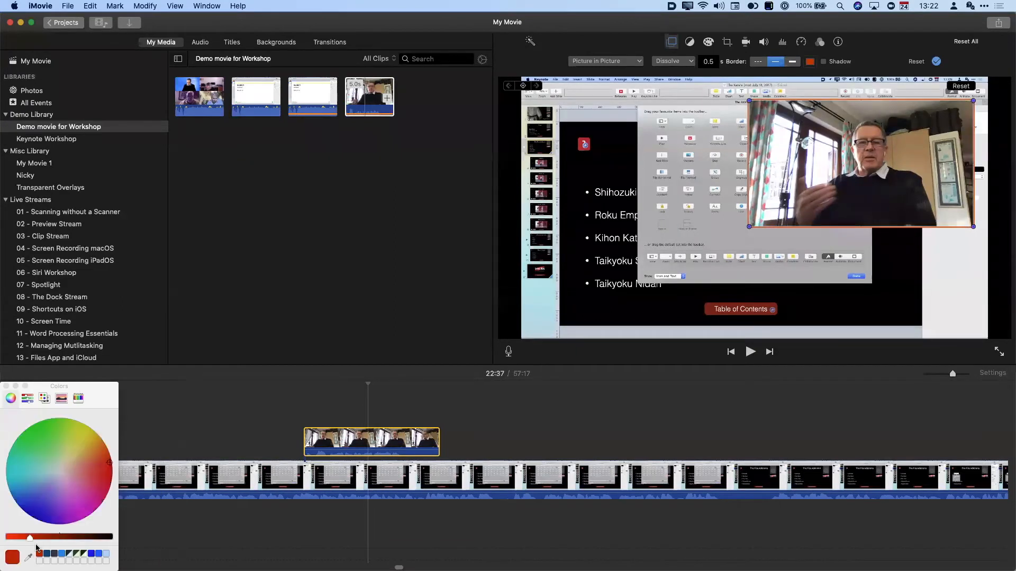
click(7, 387)
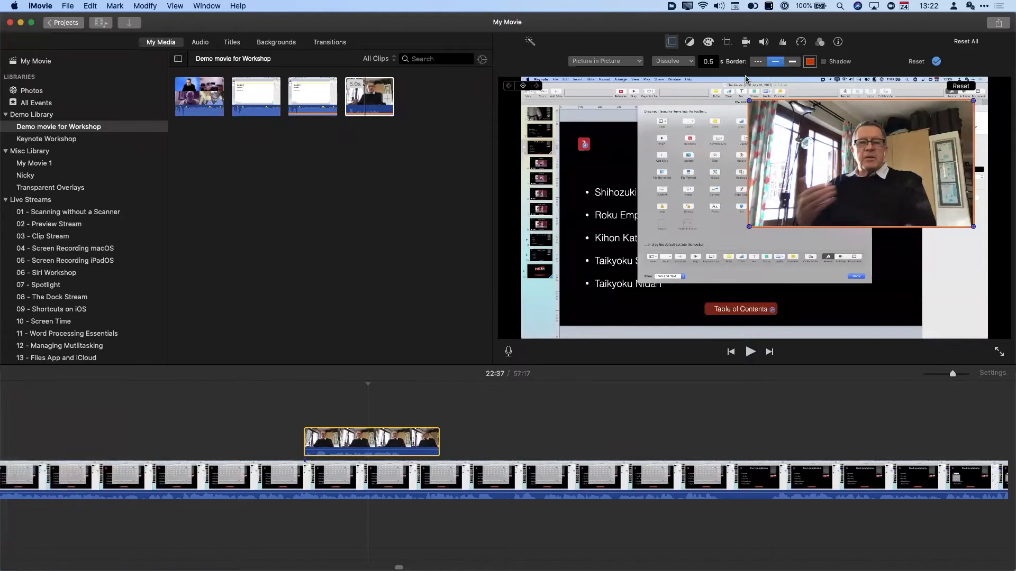
click(673, 63)
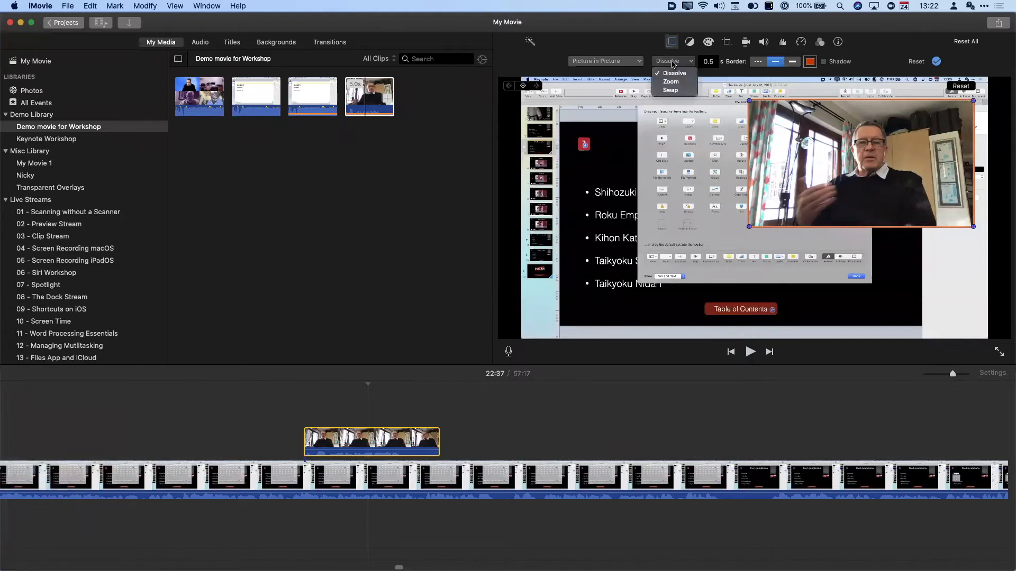
click(674, 92)
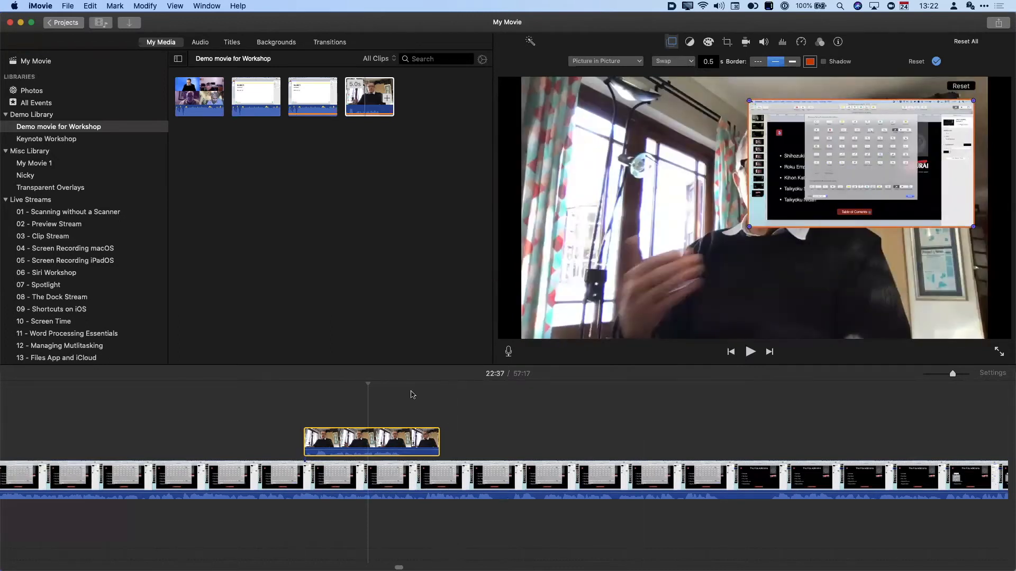
click(686, 62)
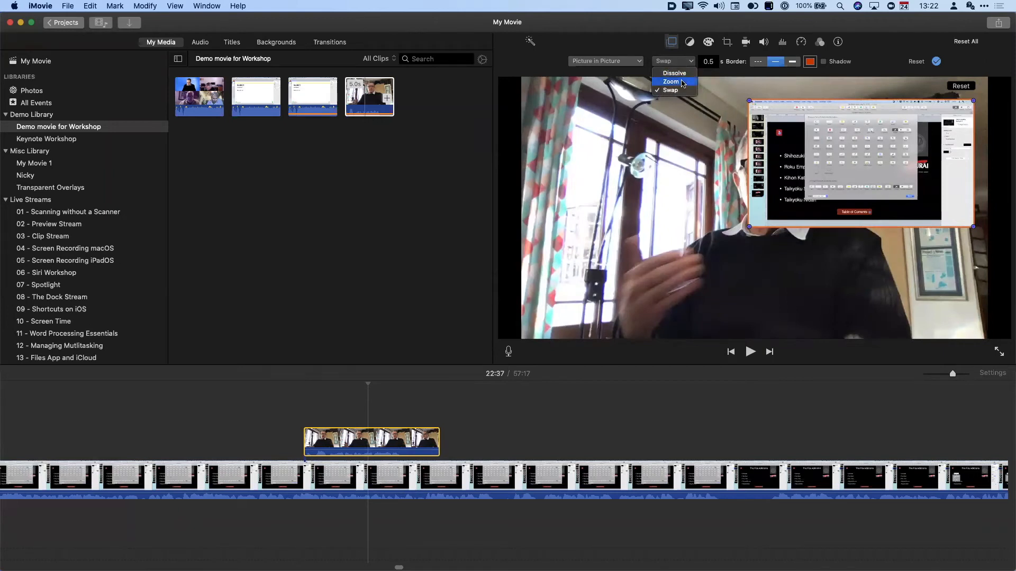
click(682, 74)
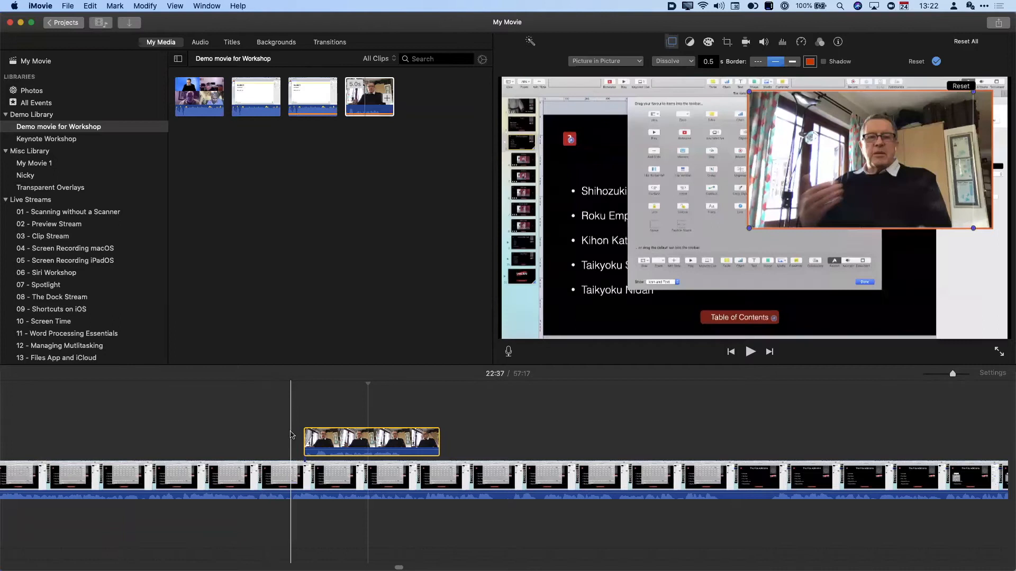
- Preview the dissolve, then enlarge the timeline clip size in Project Settings
click(291, 435)
key(space)
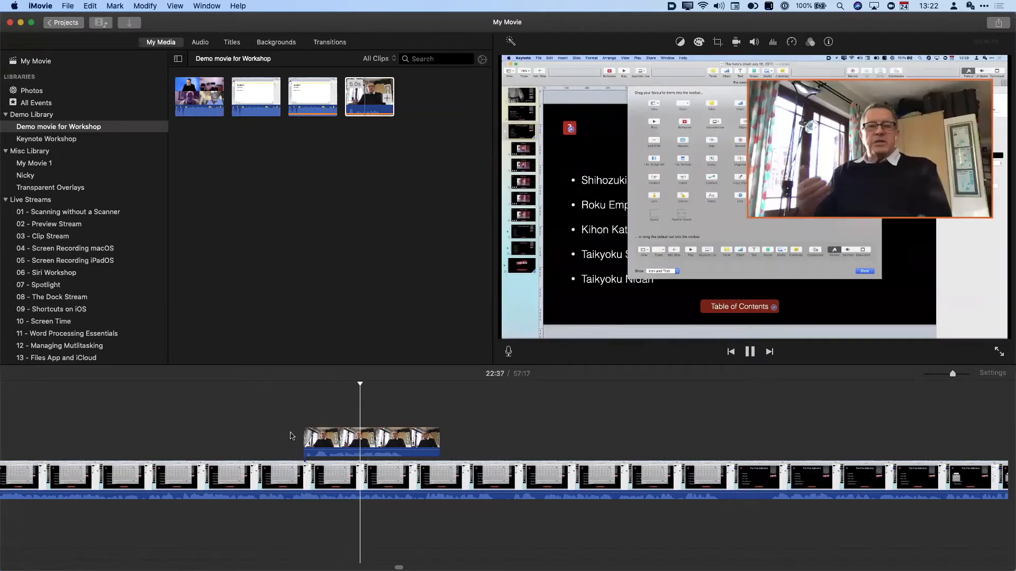
key(space)
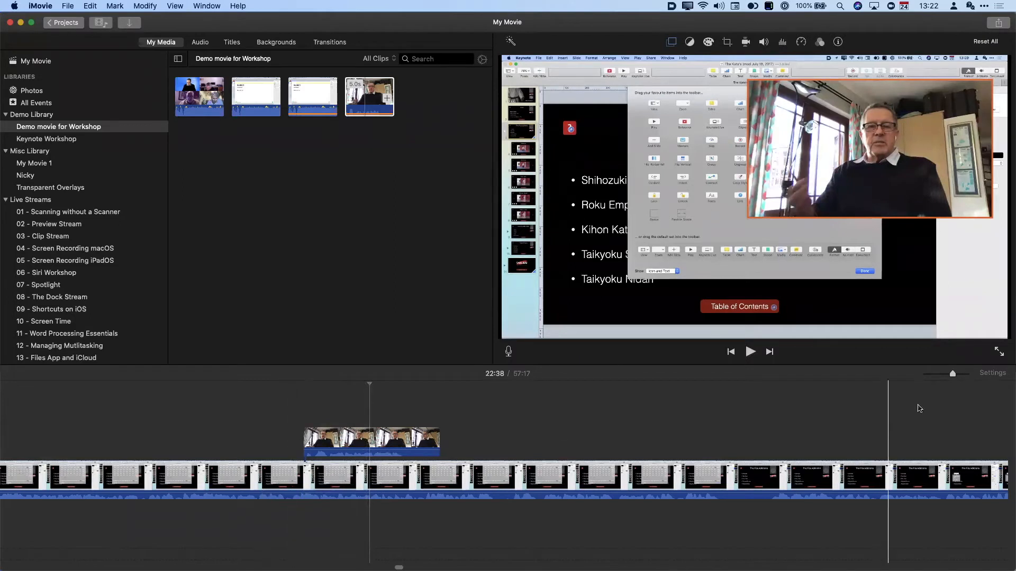
click(991, 374)
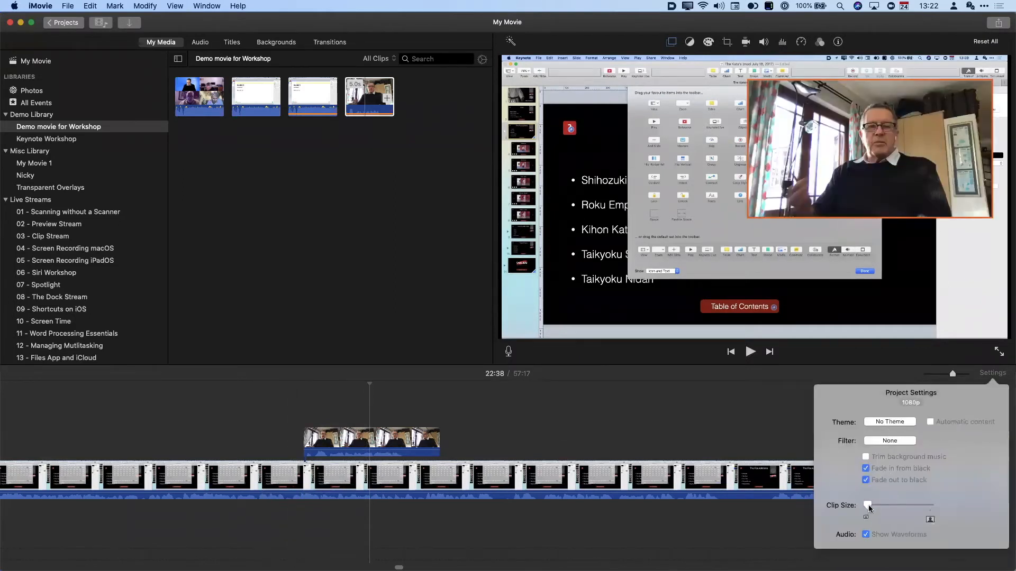
drag(868, 505, 901, 508)
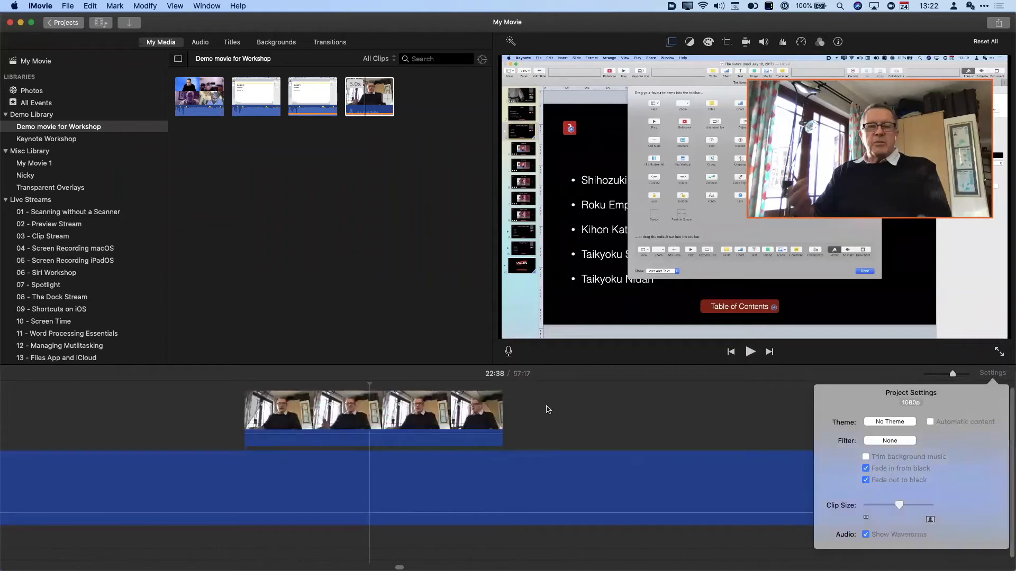
- Enlarge the timeline and drop the webcam overlay clip's volume line to 0%
click(428, 367)
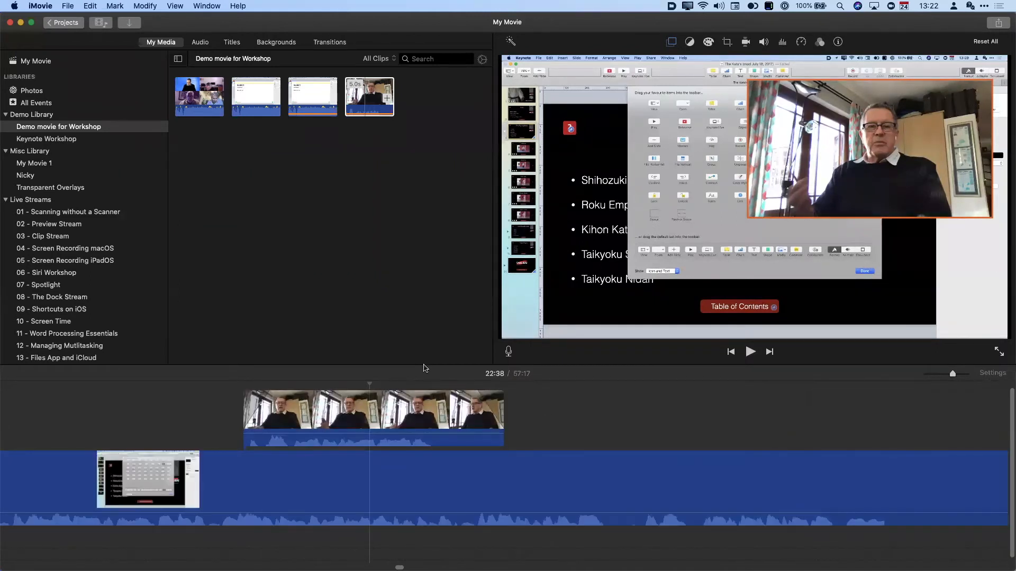
drag(423, 369, 443, 272)
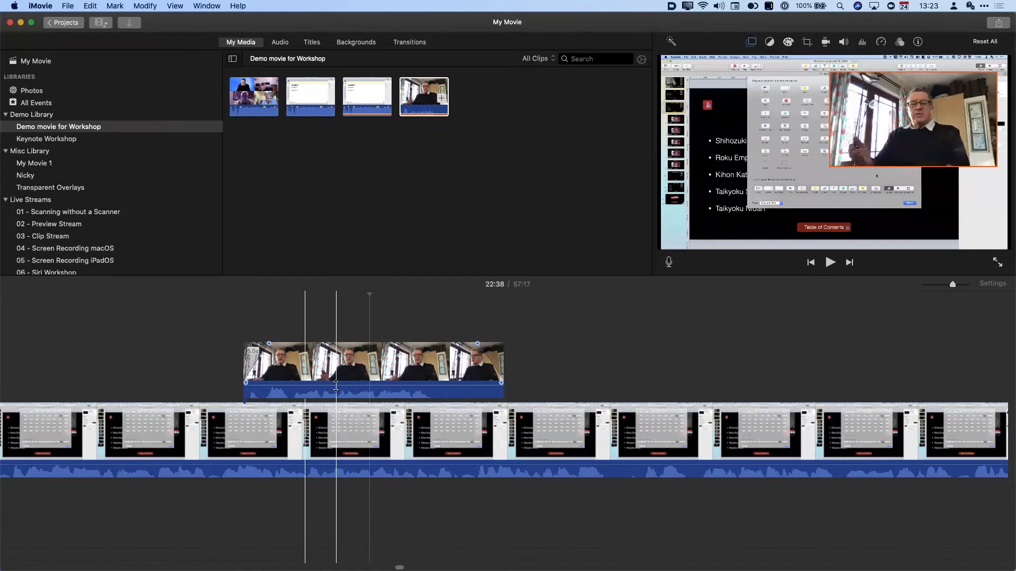
drag(336, 386, 330, 403)
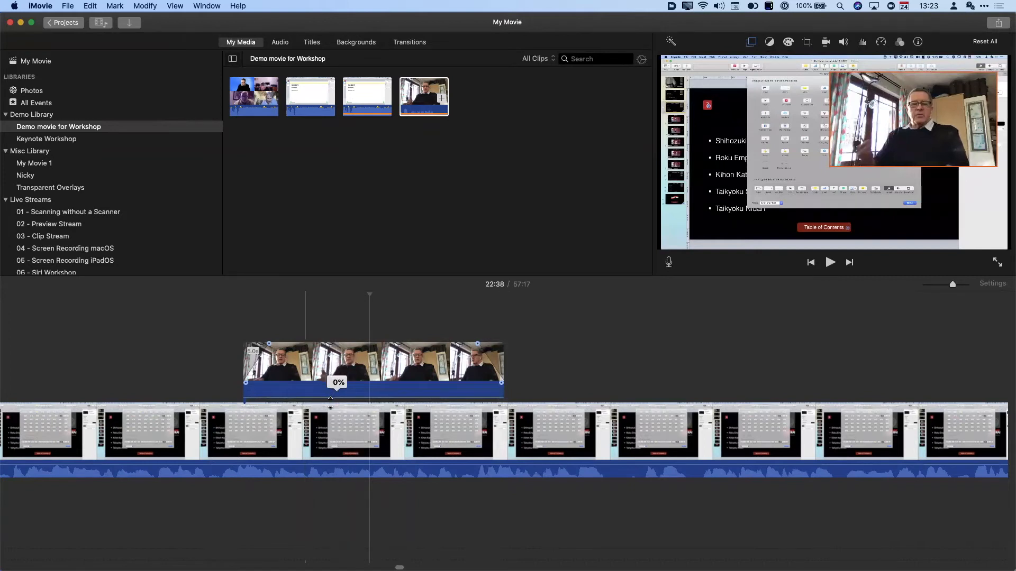
click(187, 373)
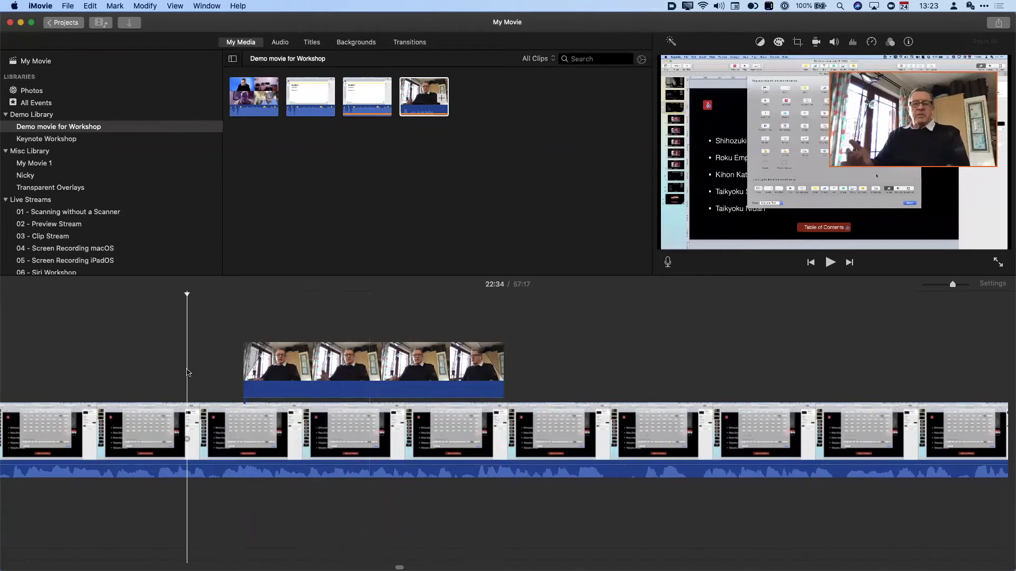
key(space)
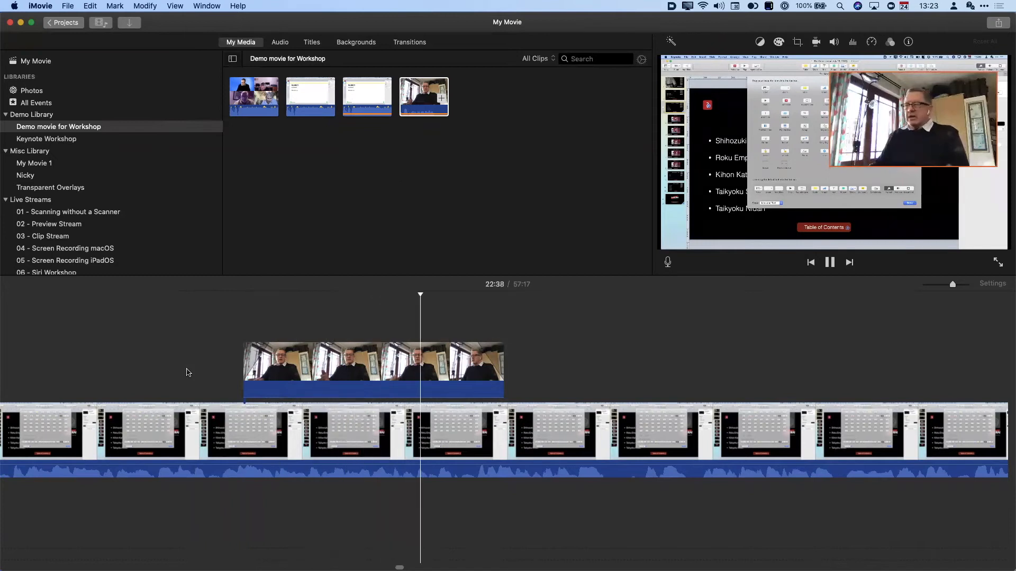
key(space)
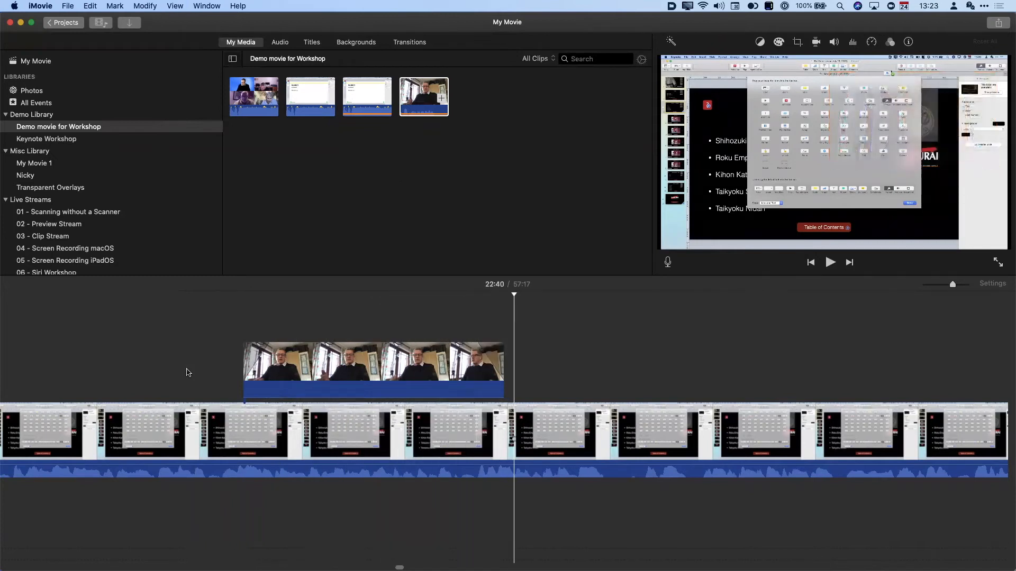
click(370, 381)
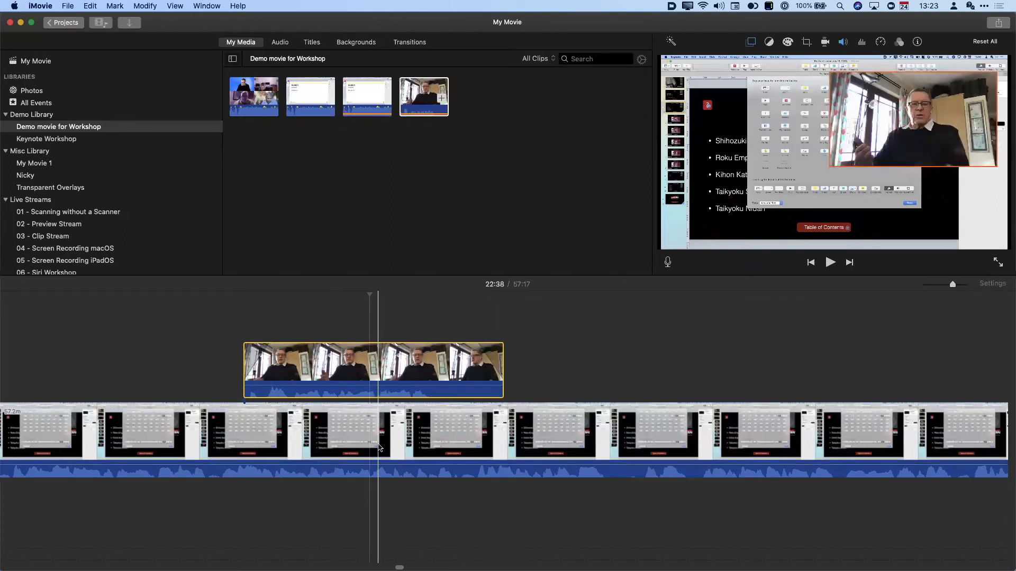
drag(378, 466, 378, 476)
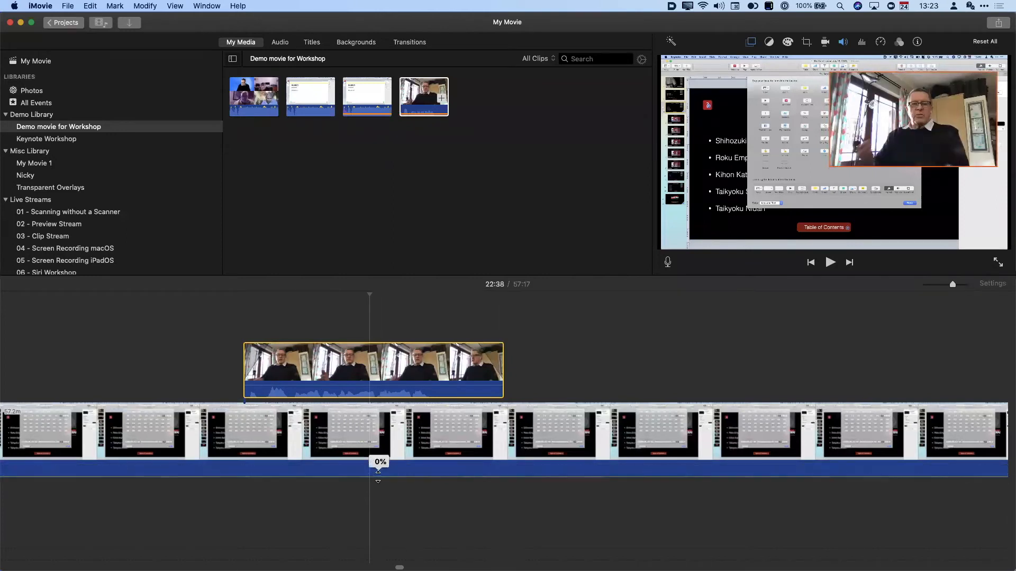
key(super+z)
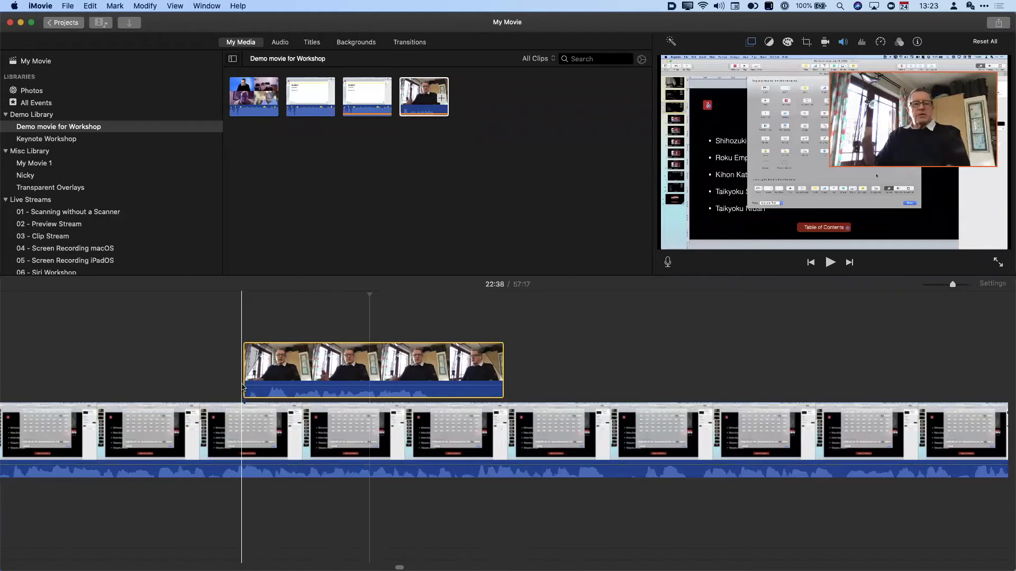
click(245, 333)
click(245, 438)
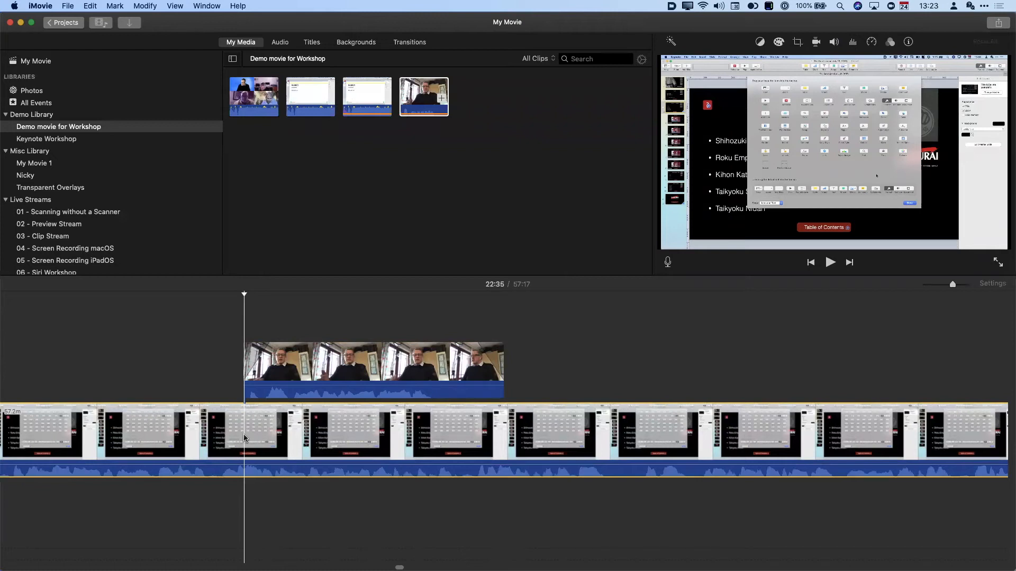
key(super+b)
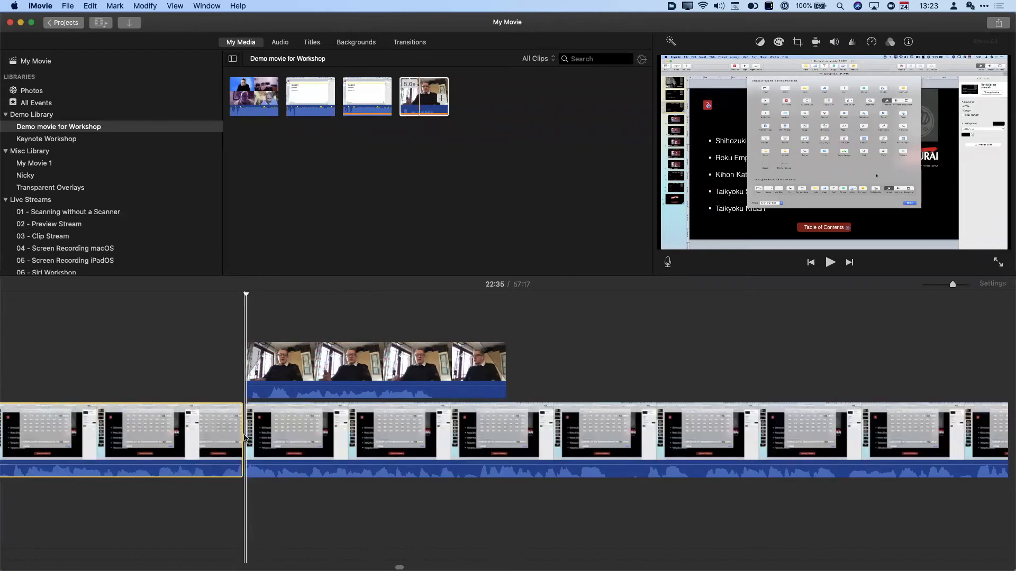
click(220, 390)
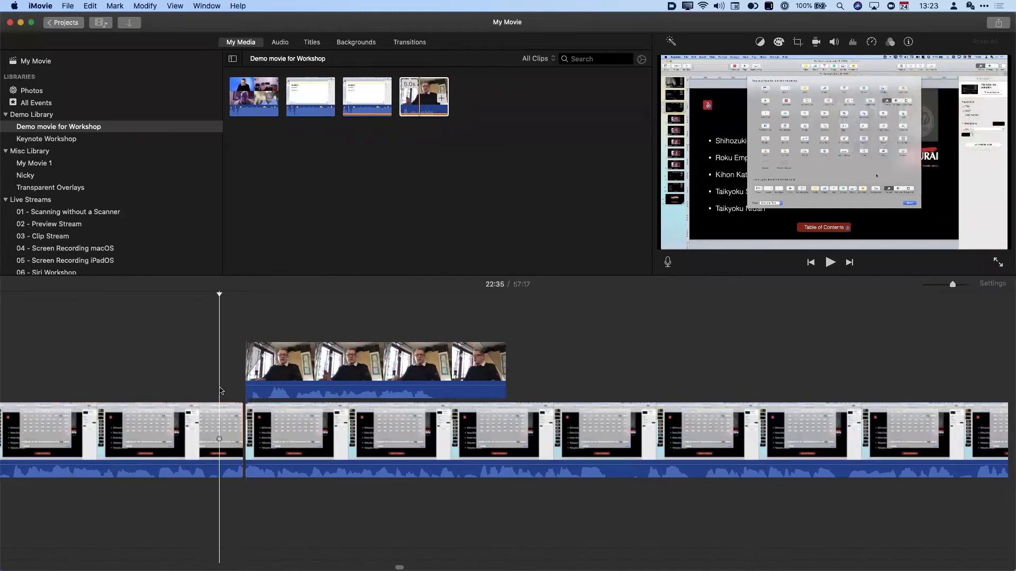
key(space)
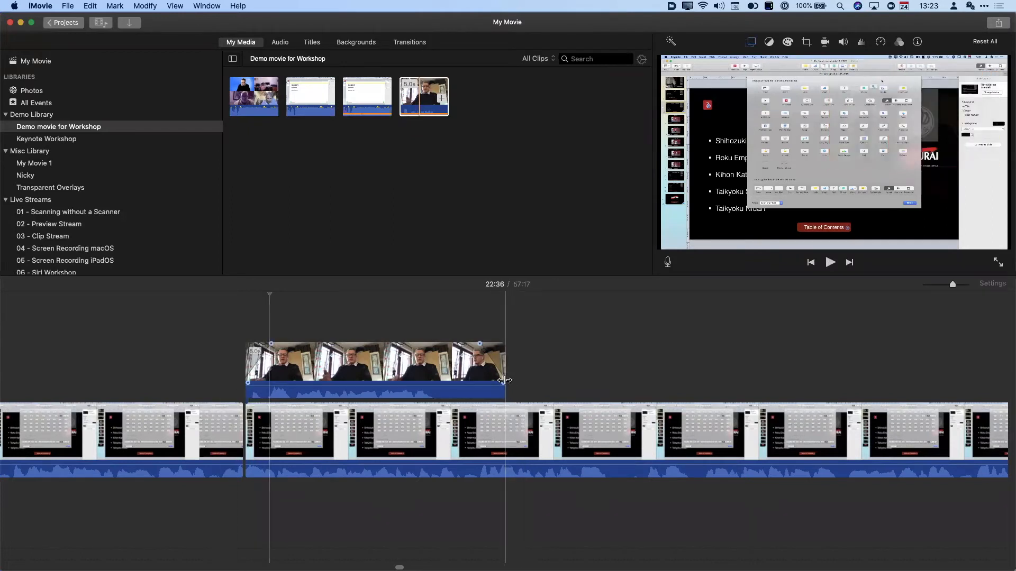
click(508, 434)
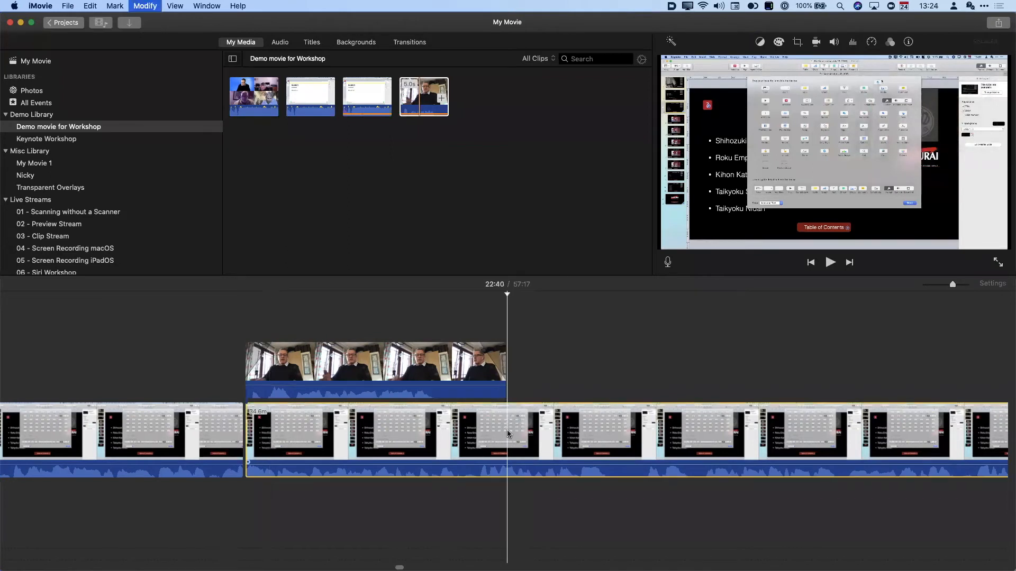
key(super+b)
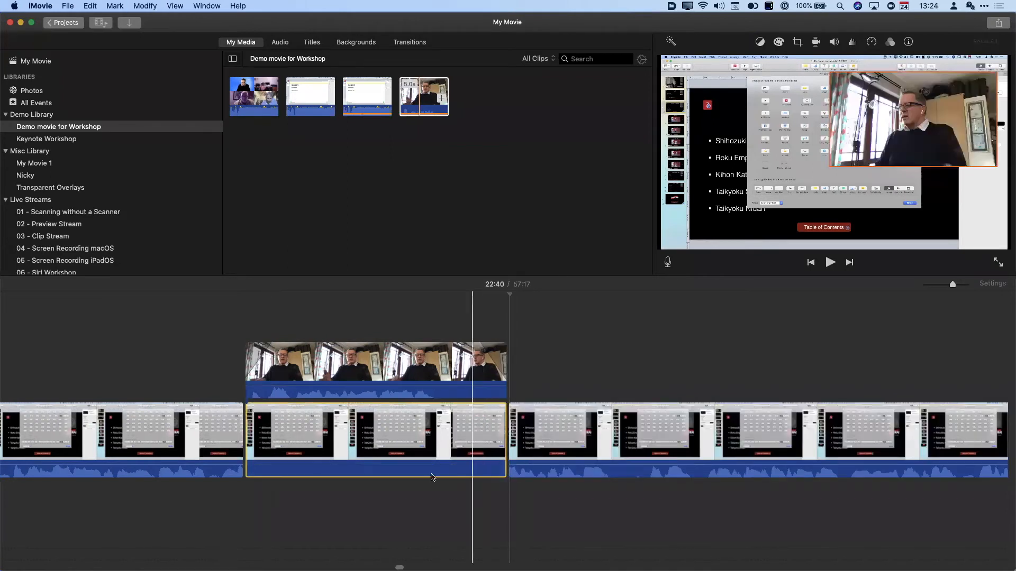
click(214, 369)
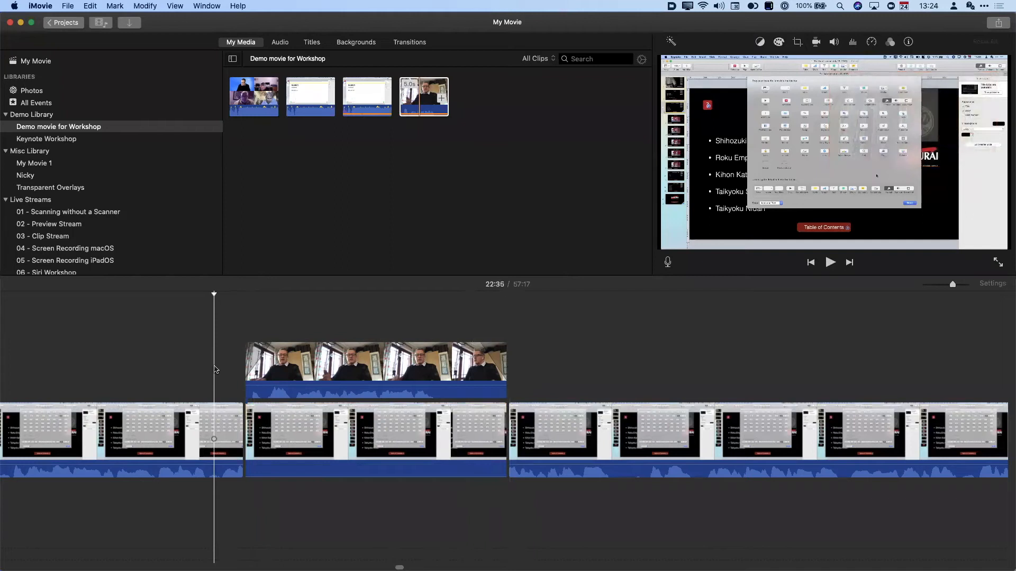
key(space)
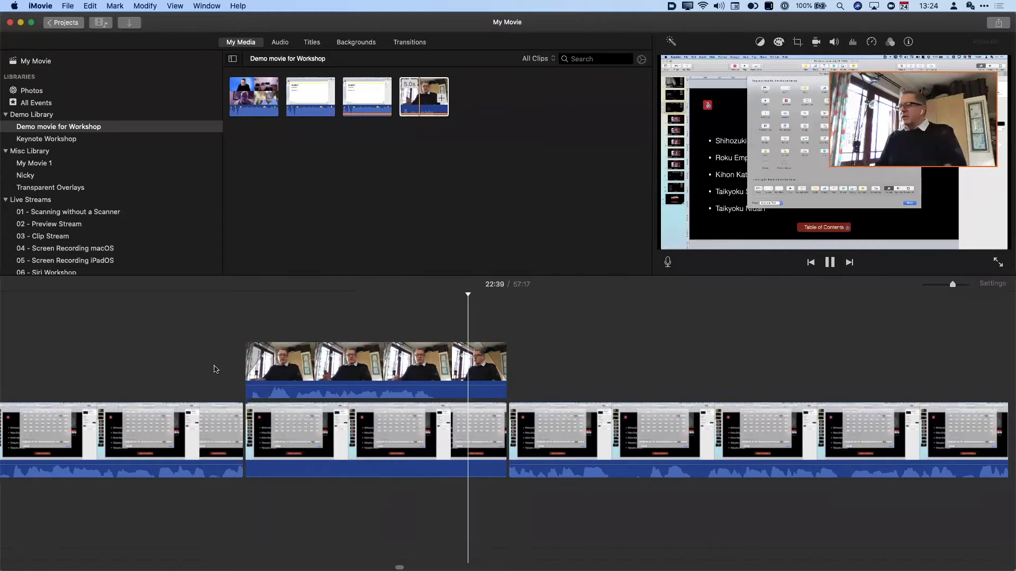
key(space)
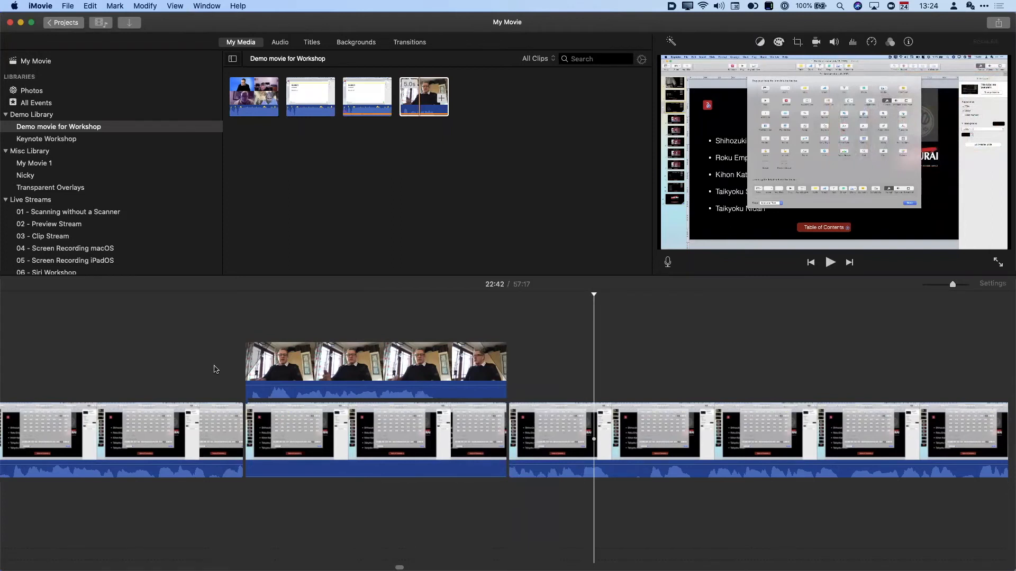
key(super+z)
key(super+z)
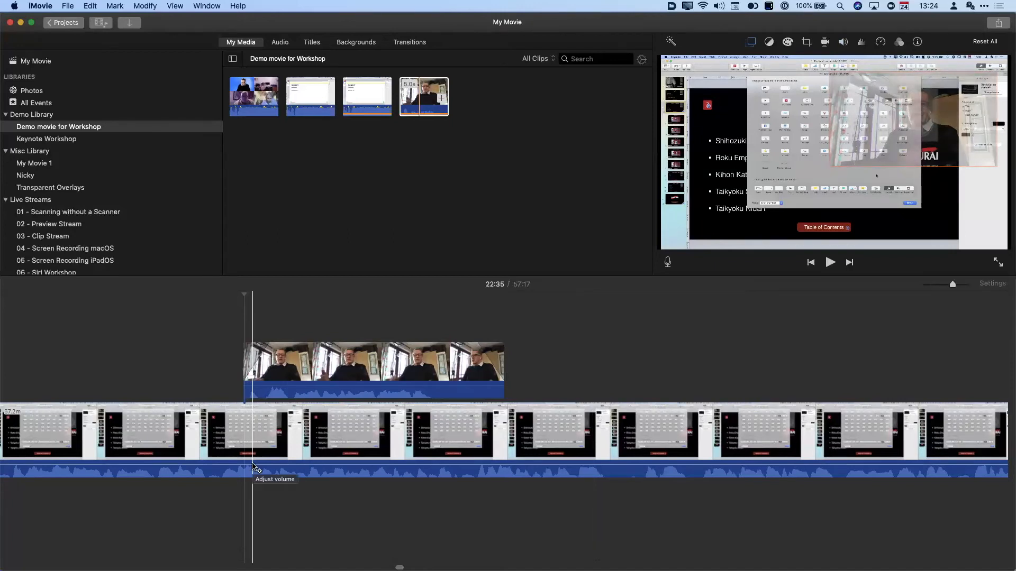
- Add volume keyframes to the Keynote recording and dip its volume across the webcam overlay's span
alt+click(250, 465)
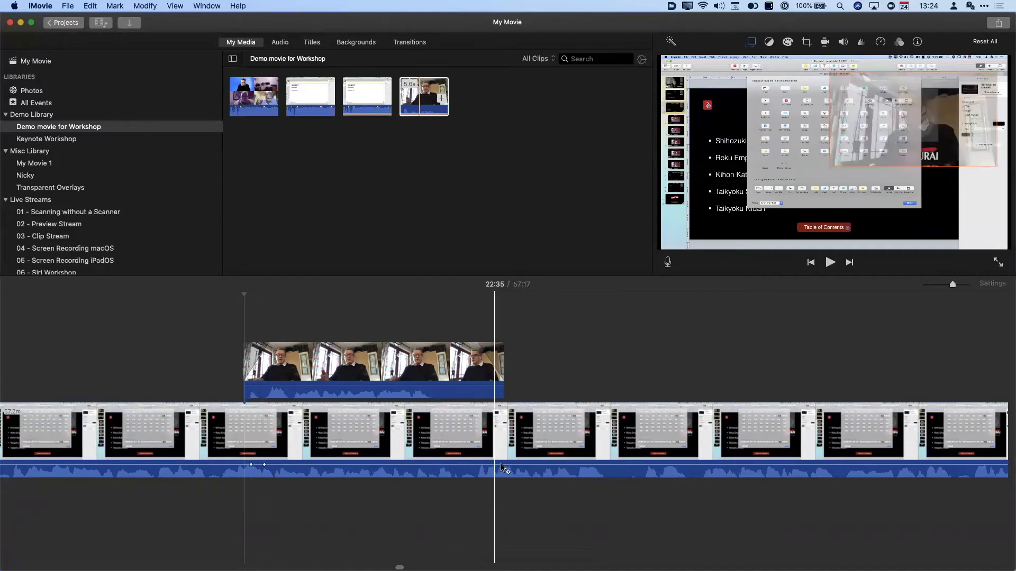
alt+click(501, 465)
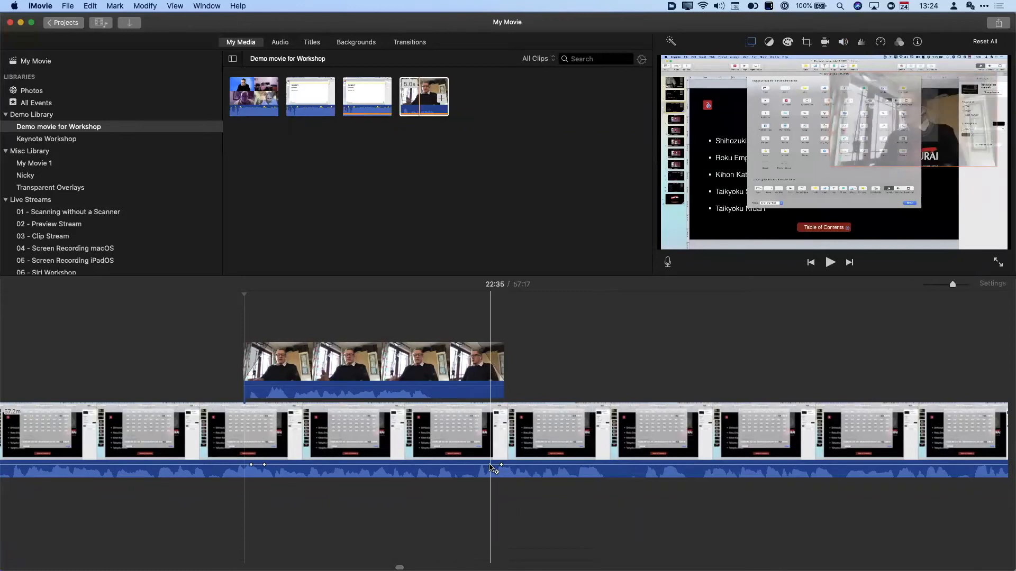
alt+click(489, 465)
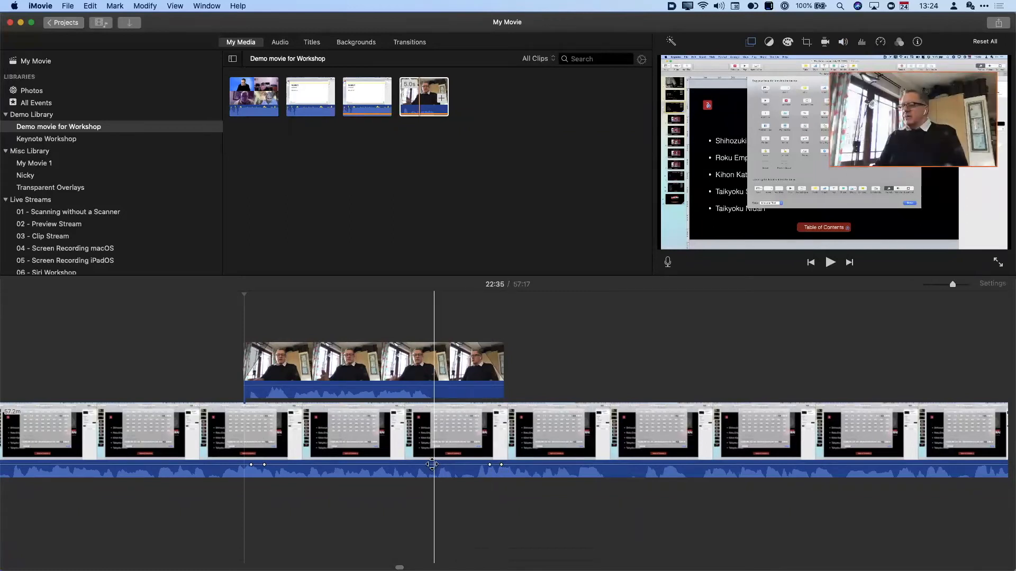
drag(426, 465, 423, 478)
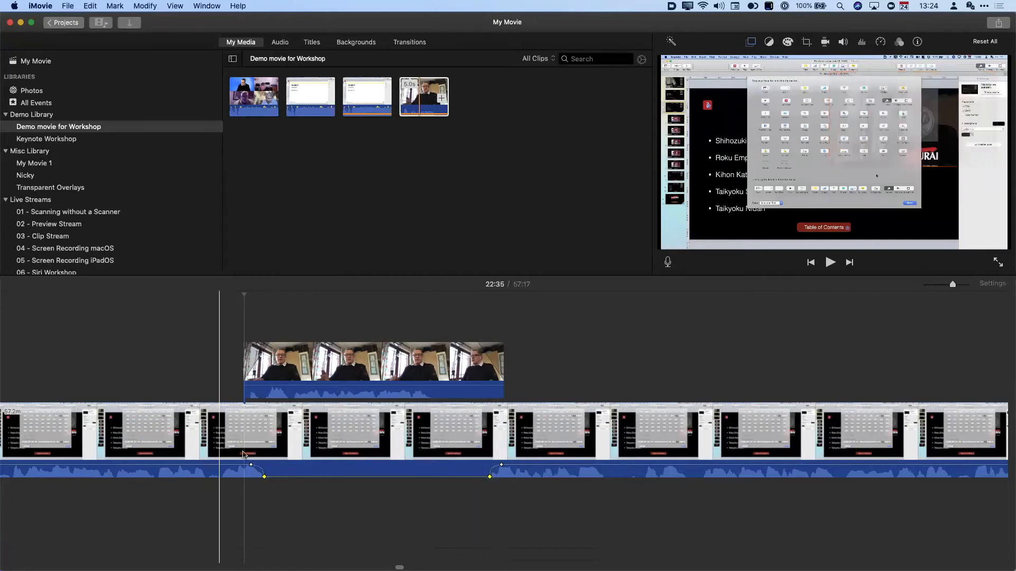
drag(264, 476, 275, 476)
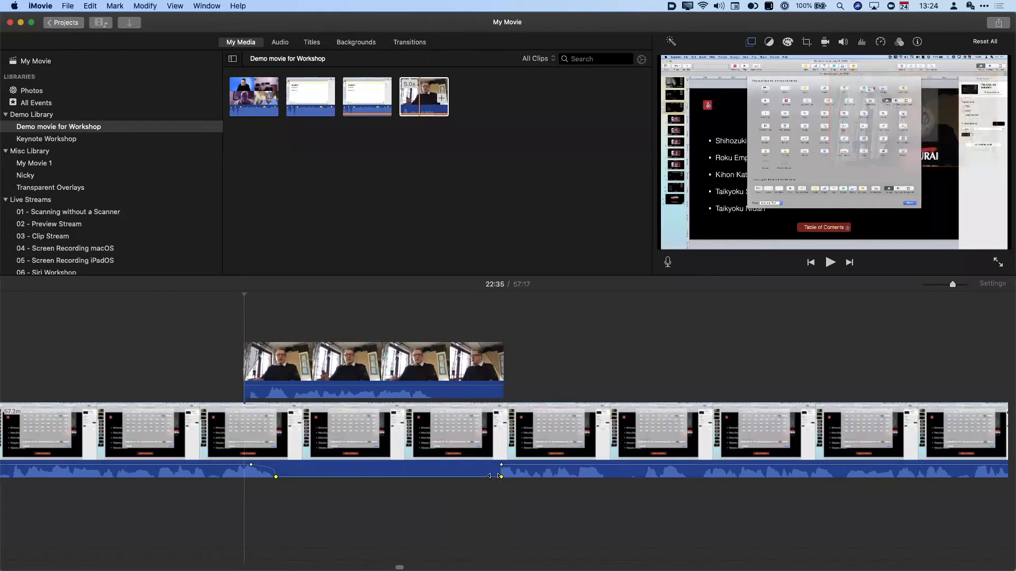
drag(499, 477, 489, 477)
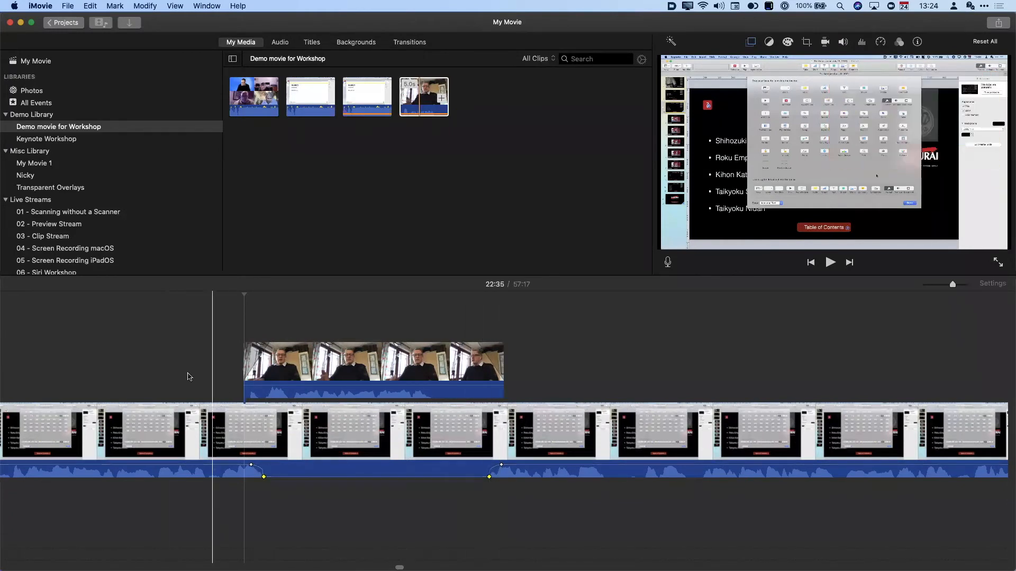
- Play back to check the volume dip, then zoom the timeline out to the whole movie
key(space)
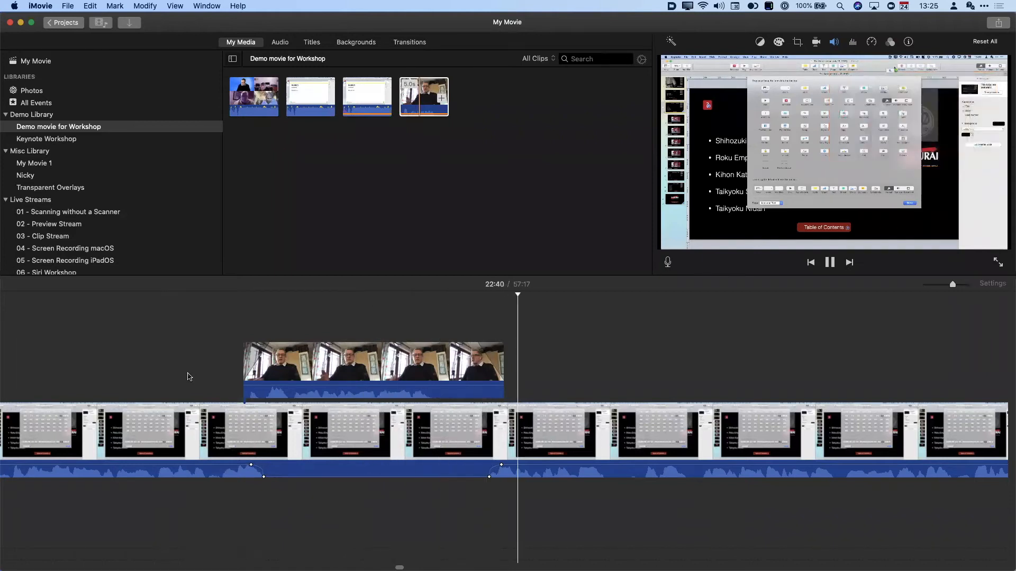
key(space)
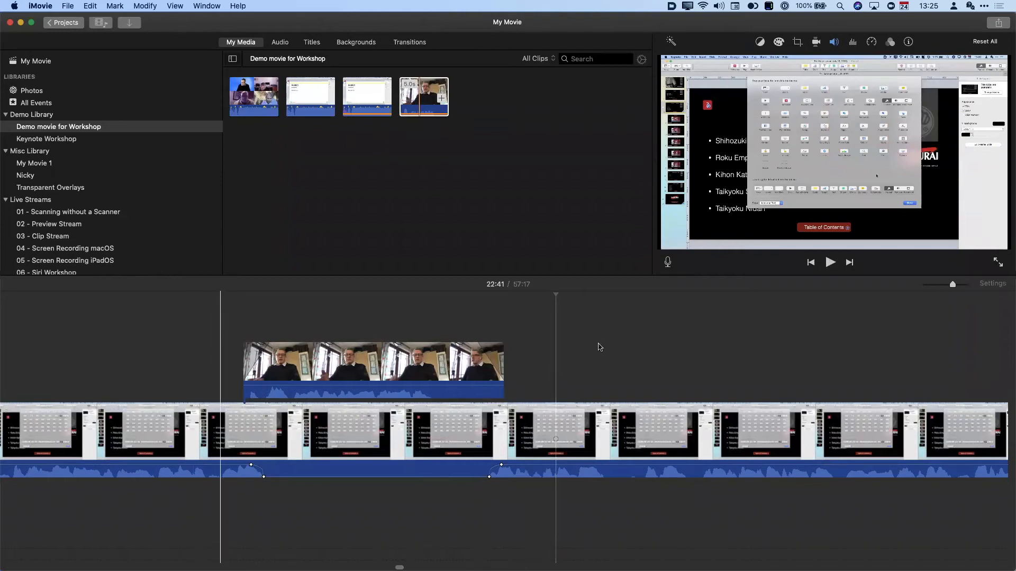
scroll(848, 326, left, 3)
drag(952, 284, 903, 291)
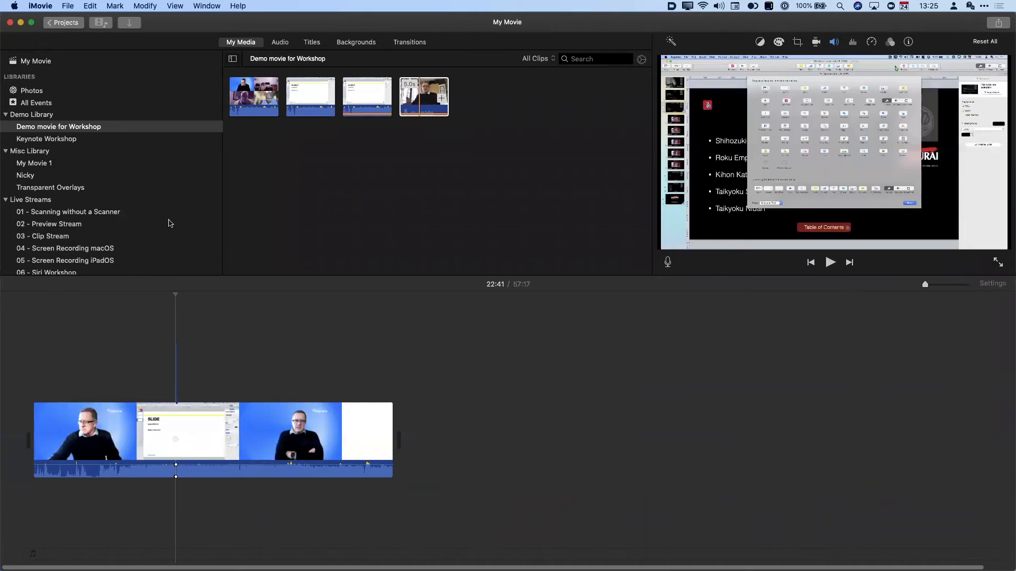
- Place the Digicape intro clip from the Live Streams event at the start of the movie
click(29, 200)
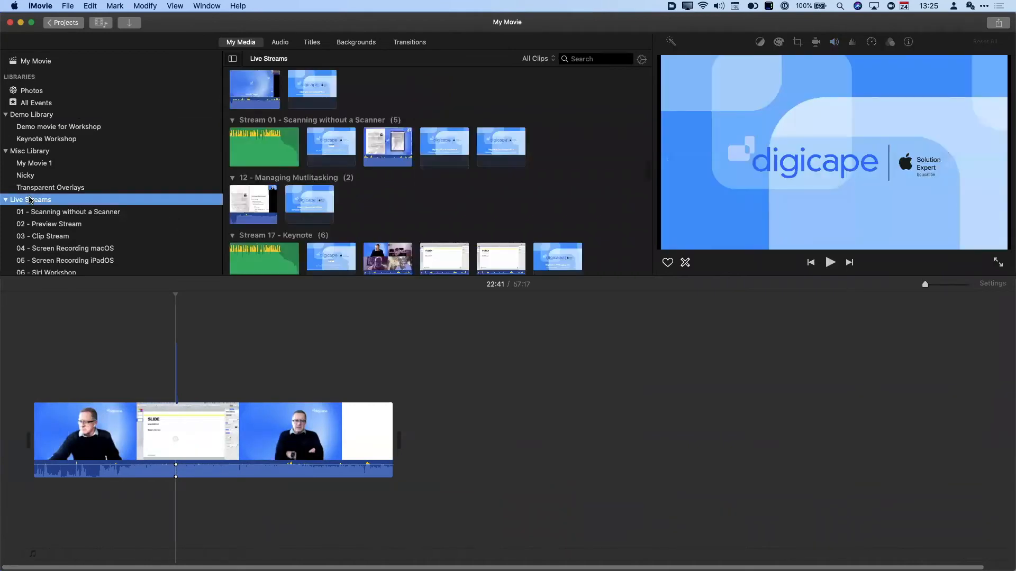
scroll(29, 199, down, 1)
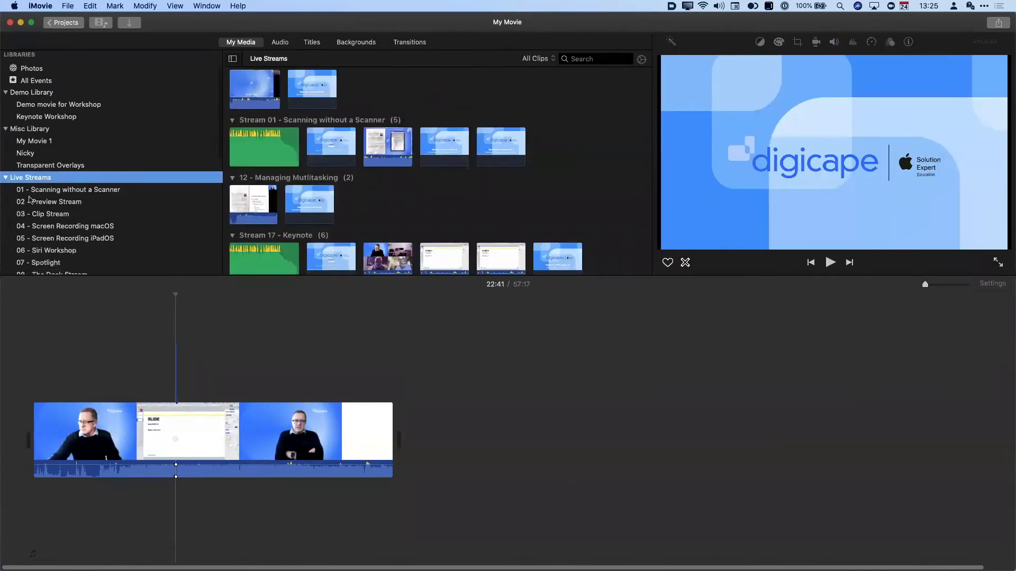
click(299, 95)
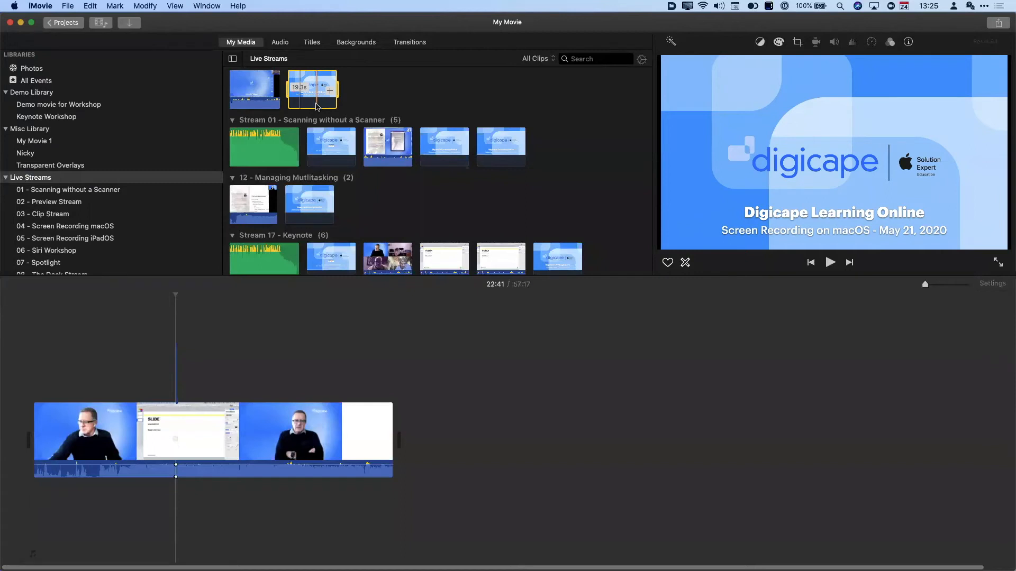
drag(314, 90, 8, 436)
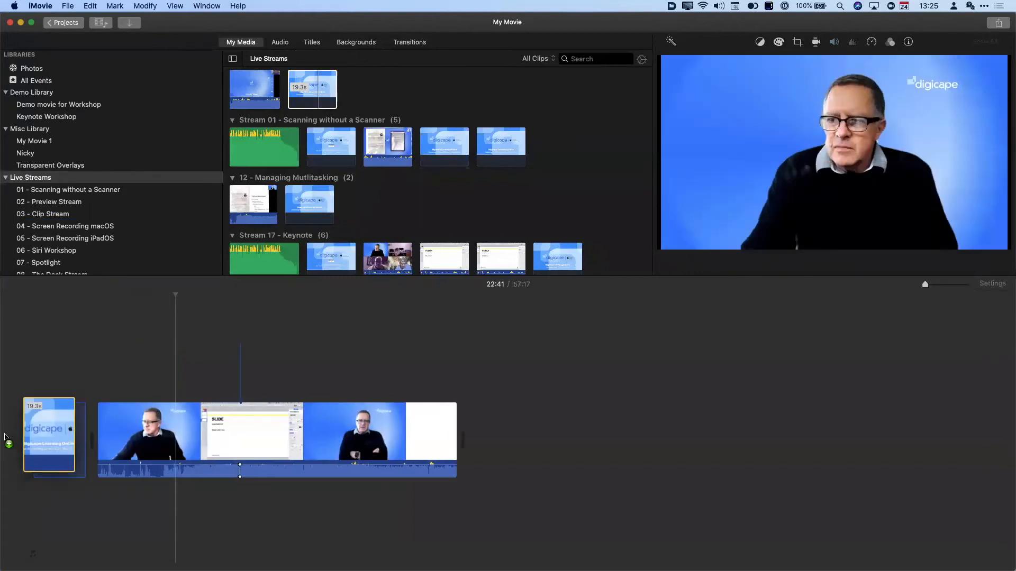
- Add the Digicape outro clip with text at the end of the movie
click(317, 145)
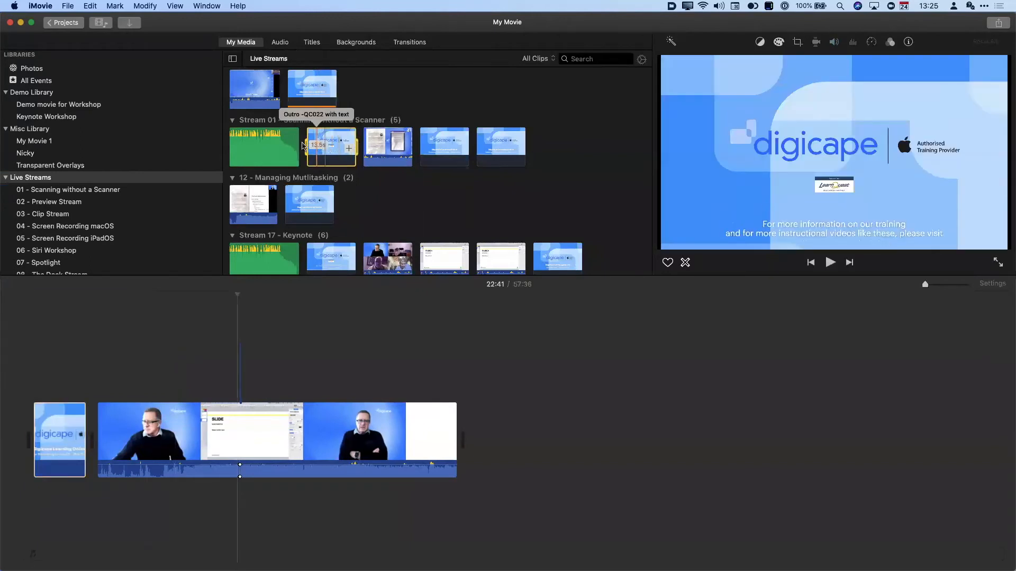
click(545, 444)
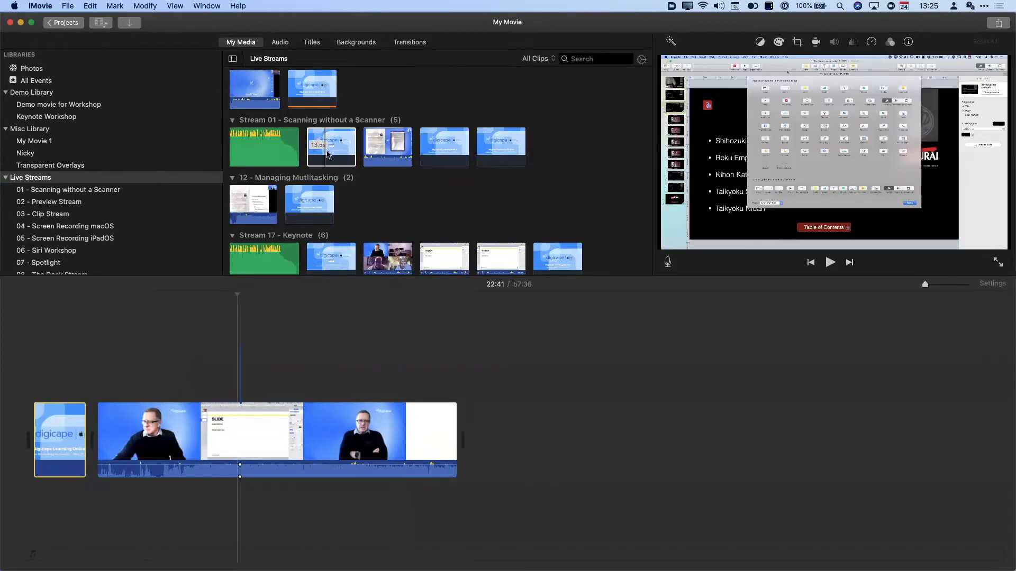
drag(328, 154, 494, 439)
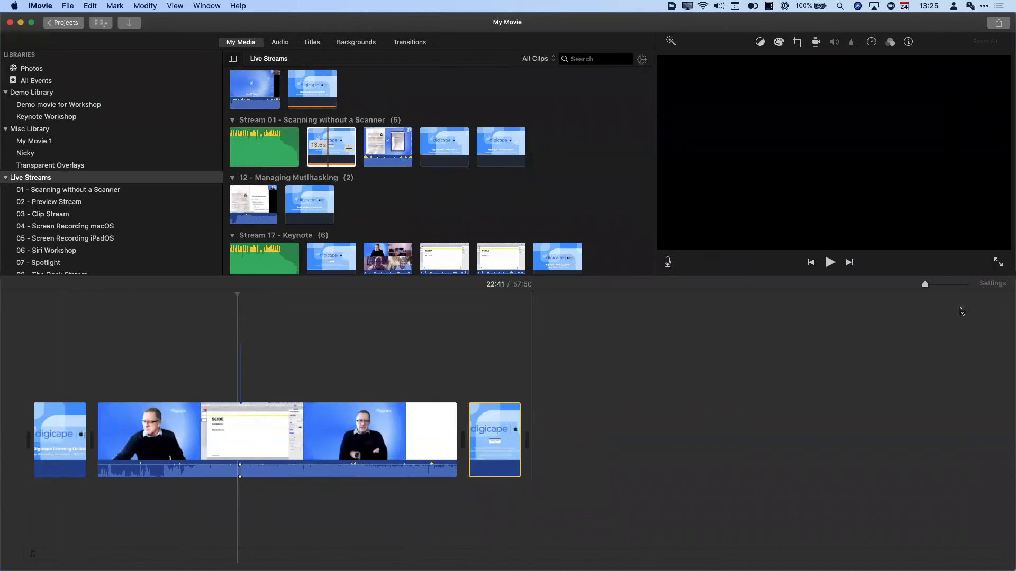
- Set the timeline Clip Size to maximum and make the timeline area taller
click(992, 285)
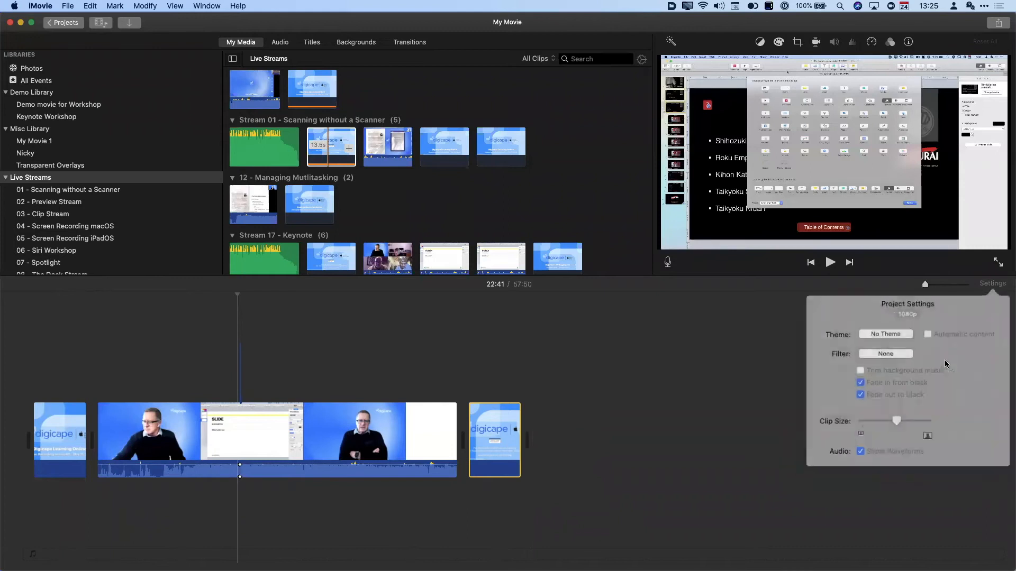
drag(924, 417, 929, 416)
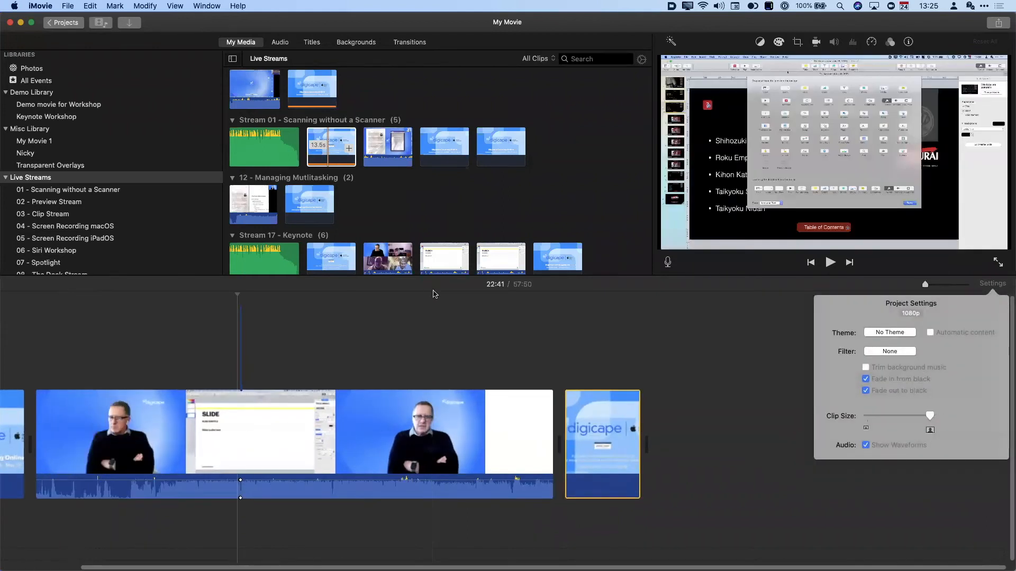
click(432, 285)
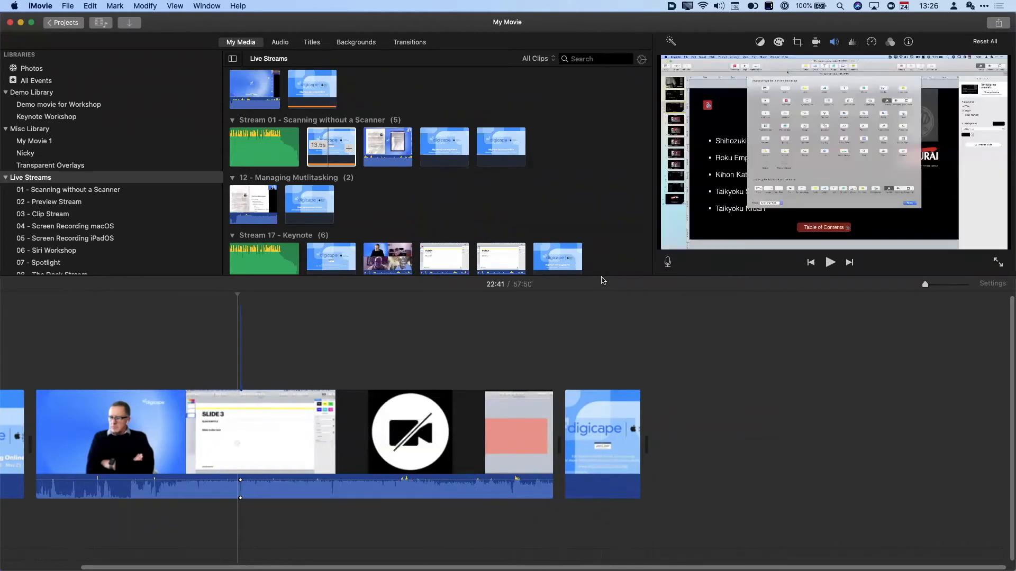
drag(601, 276, 576, 165)
click(255, 173)
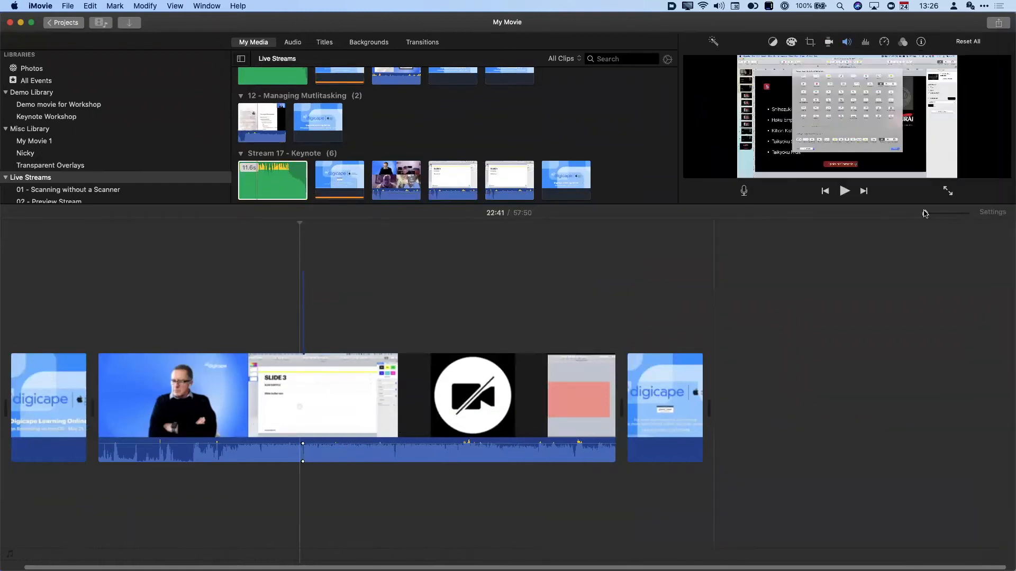
- Drag the Headspin Short music clip beneath the opening Digicape intro clip
drag(934, 216, 939, 213)
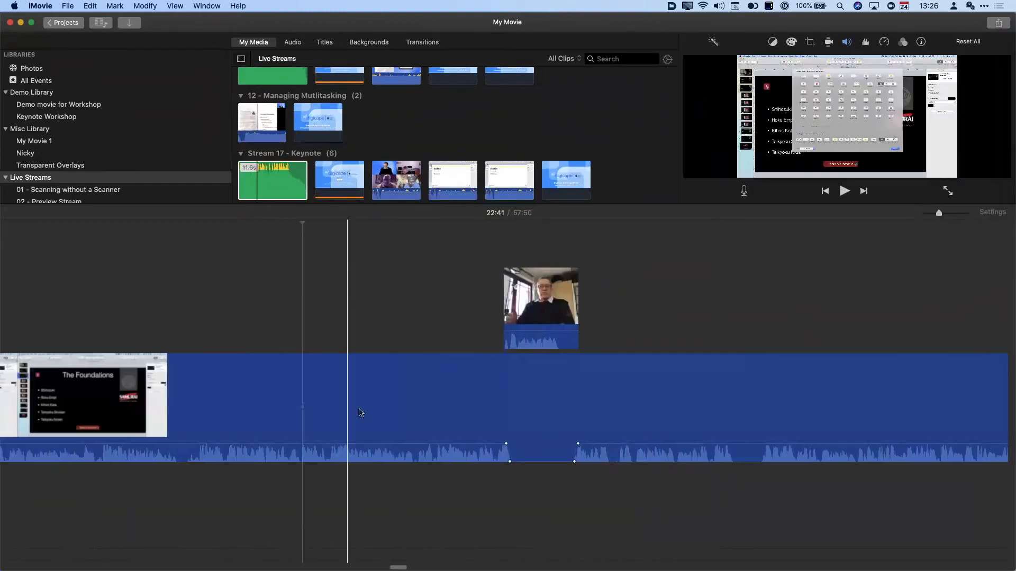
scroll(136, 554, left, 15)
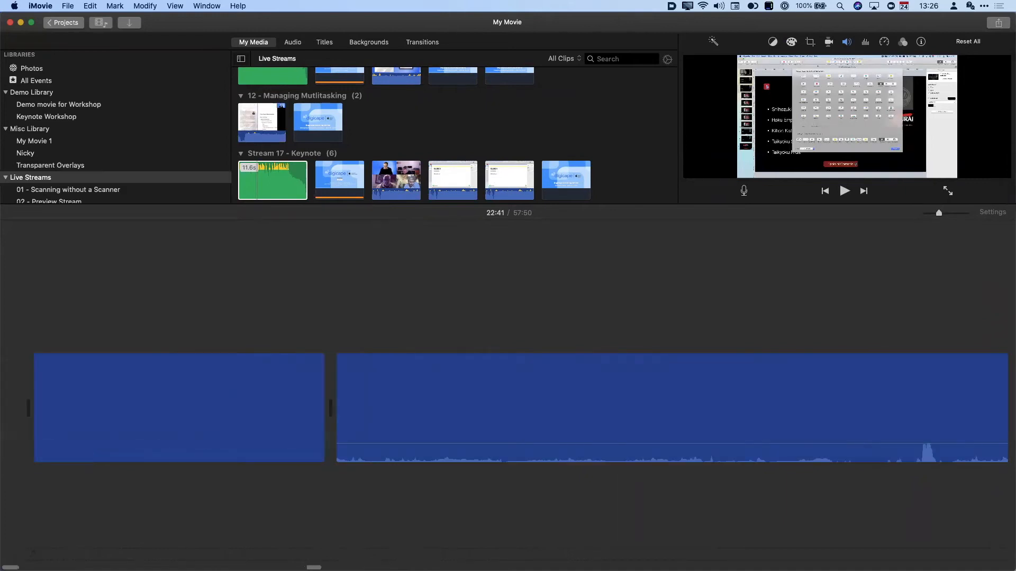
drag(278, 185, 69, 513)
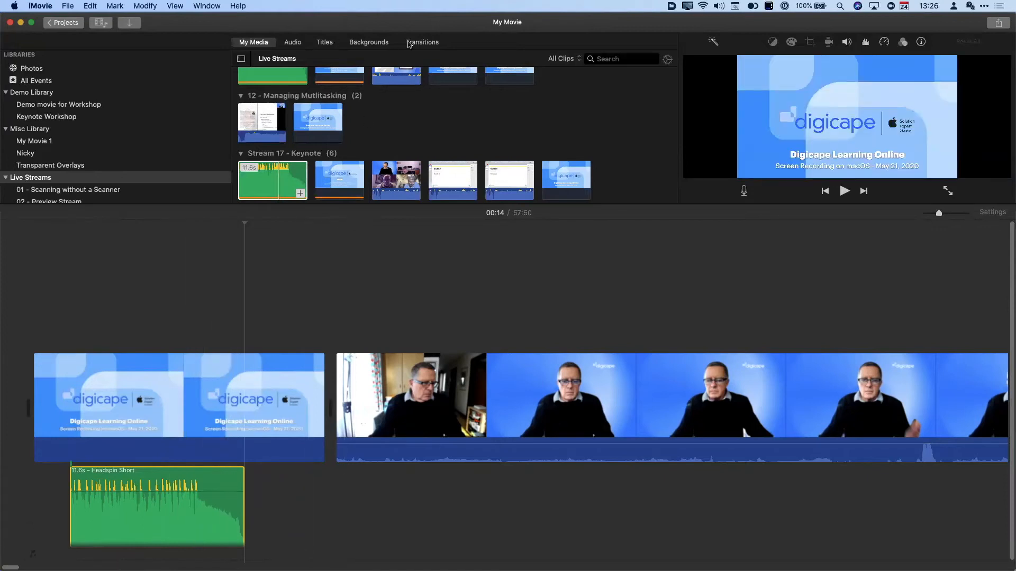
click(410, 42)
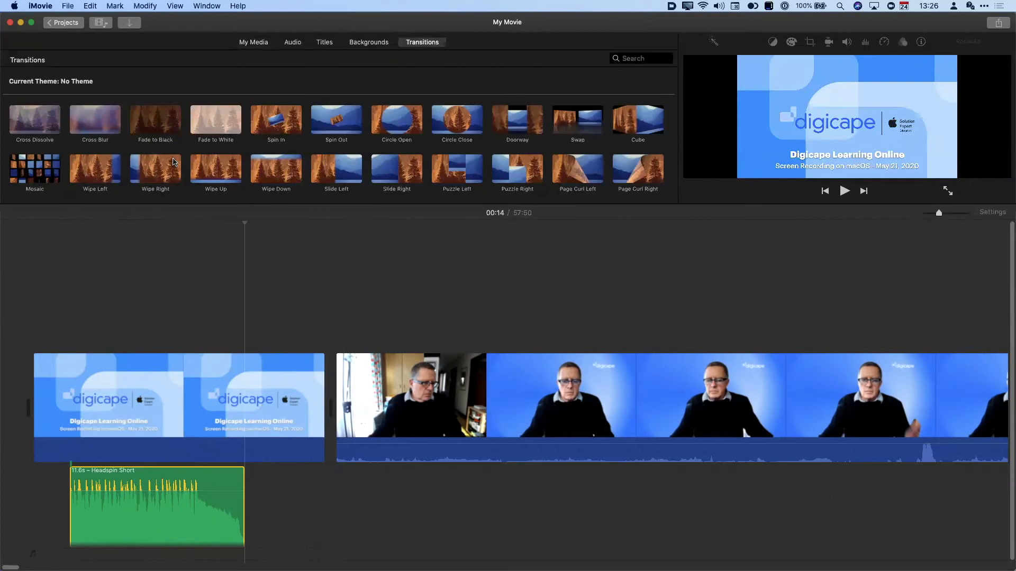
- Insert the Swap transition between the intro and the webcam clip and preview it
scroll(565, 163, down, 1)
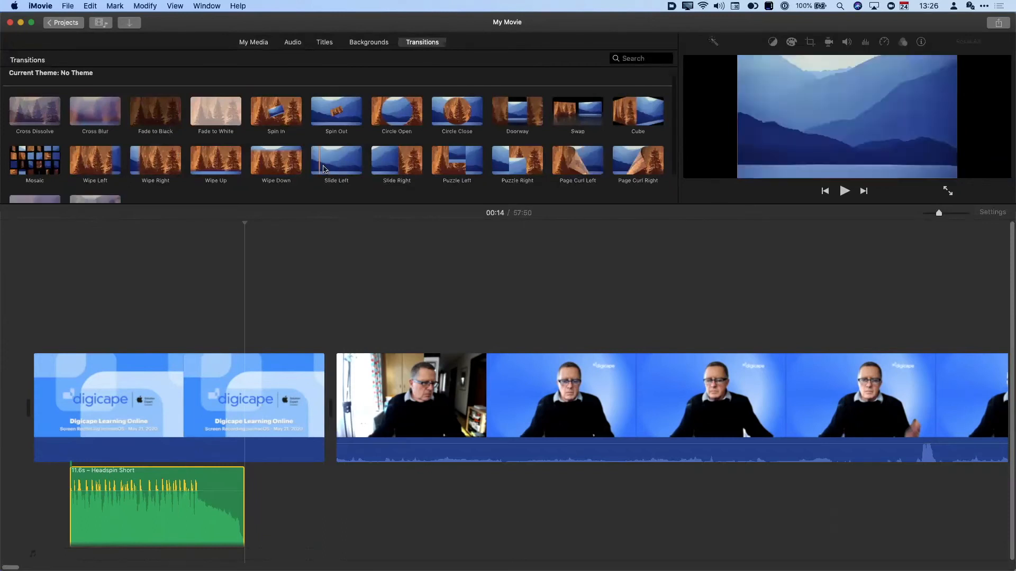
mouse_move(565, 110)
mouse_down()
mouse_move(413, 289)
mouse_move(330, 412)
mouse_move(313, 414)
mouse_up()
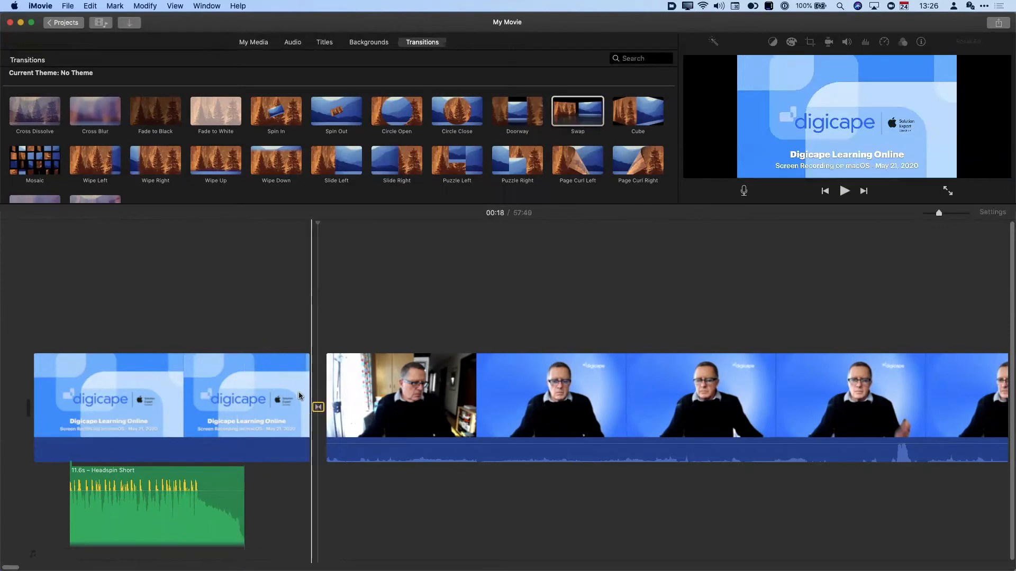
key(space)
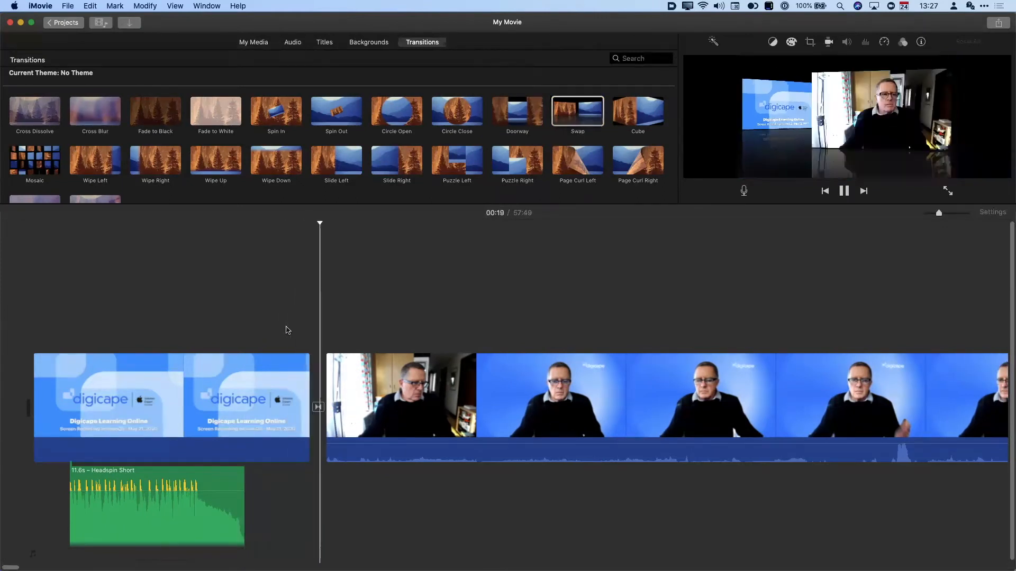
key(space)
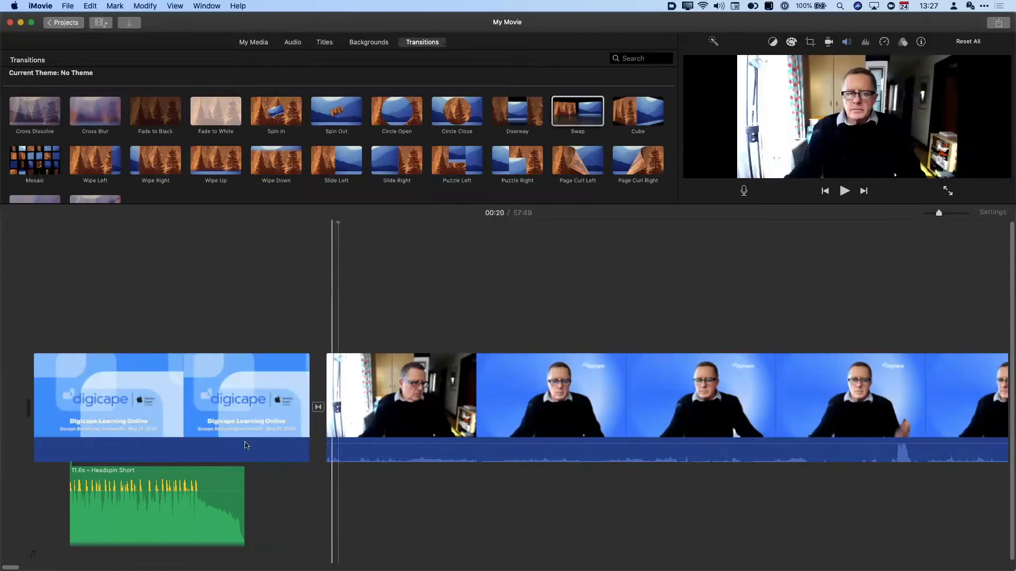
- Trim the intro clip to 14.1 seconds so it ends with the Headspin music
drag(304, 427, 241, 434)
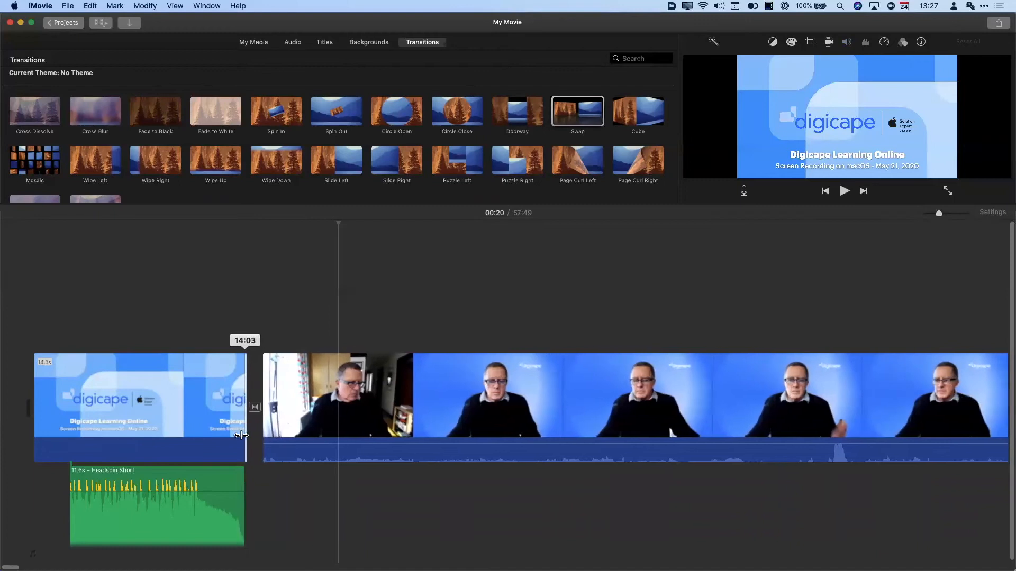
key(space)
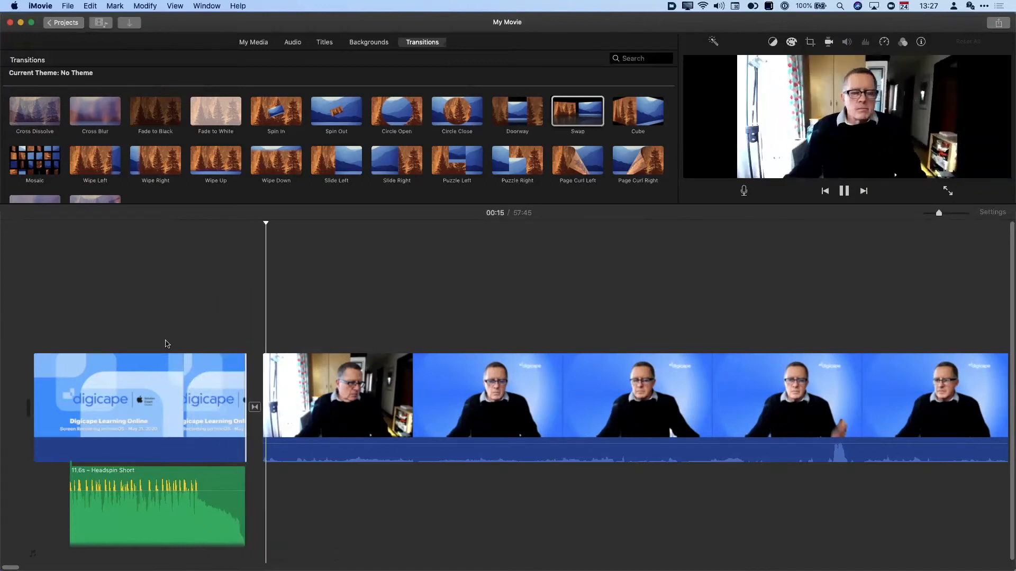
key(space)
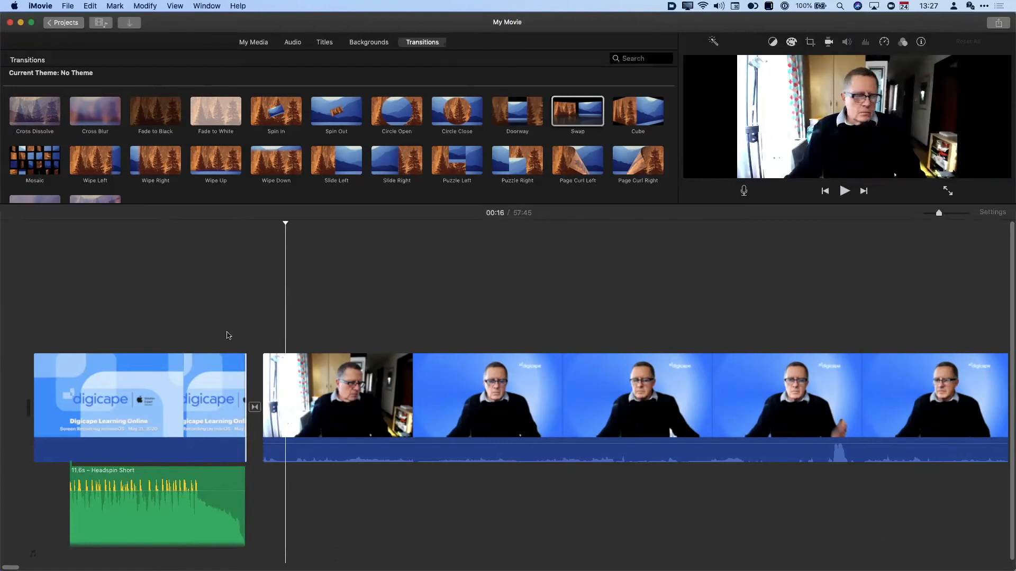
- Paste a copy of the Headspin Short music under the outro clip and lower its volume
drag(939, 213, 925, 214)
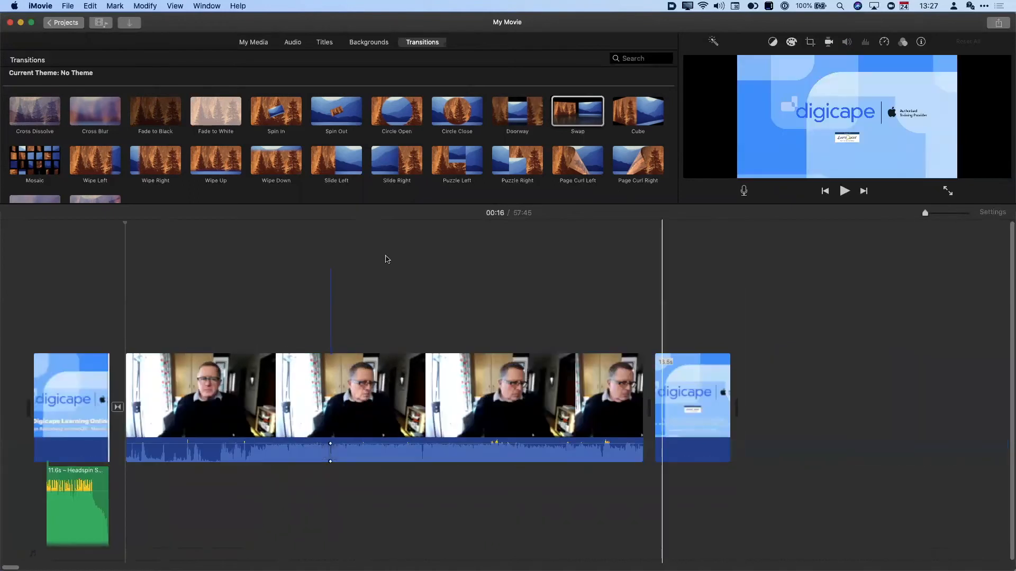
click(100, 500)
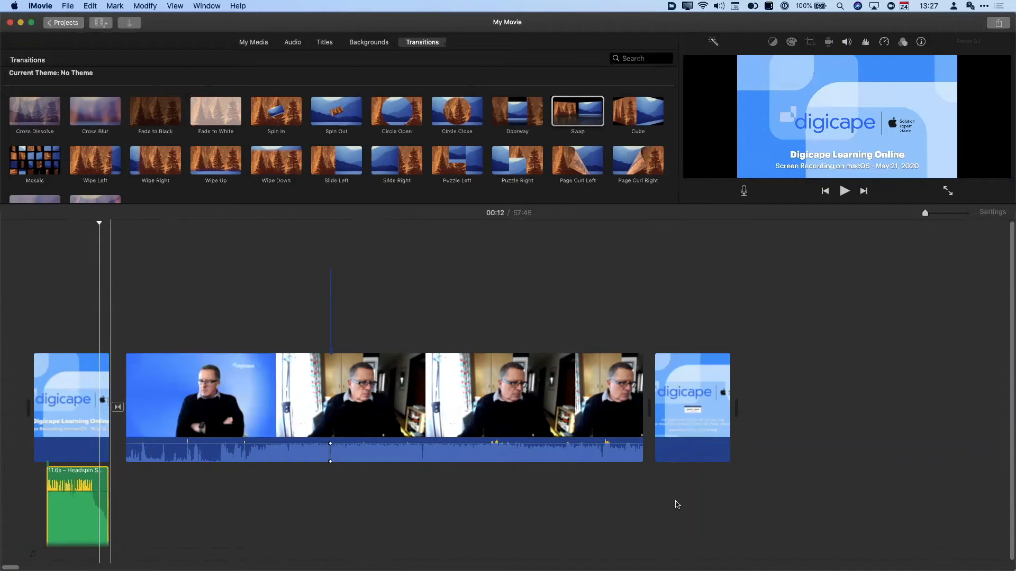
click(650, 501)
key(super+v)
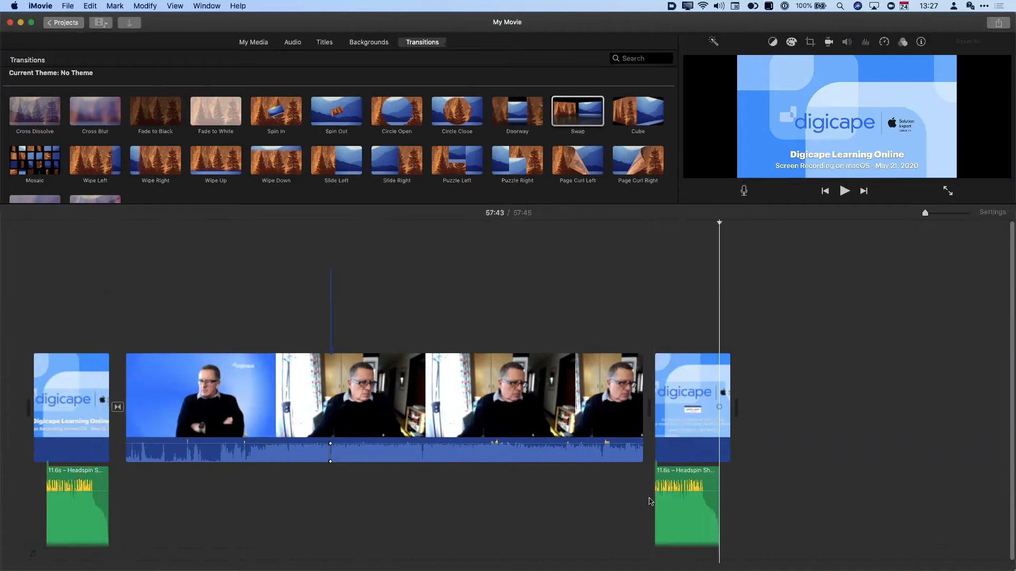
drag(691, 488, 690, 492)
click(773, 476)
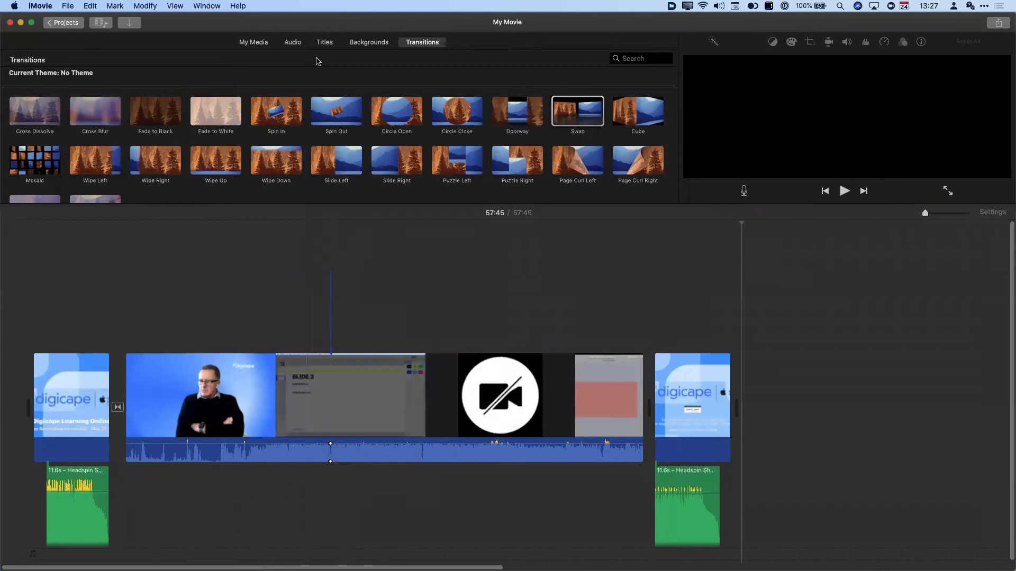
click(328, 46)
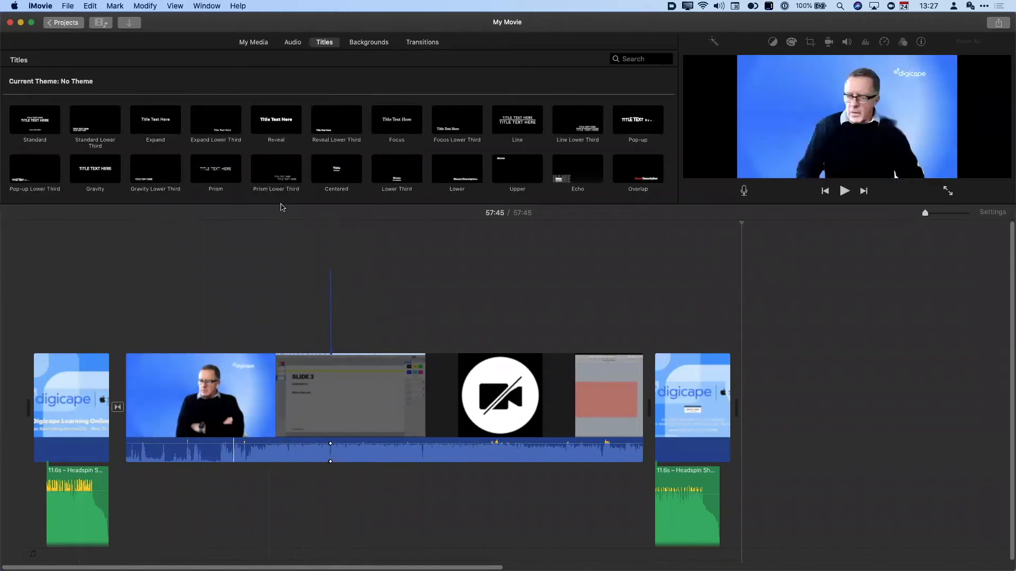
- Place a Standard Lower Third title over the recording at the Headspin clip's start
drag(279, 203, 276, 285)
click(155, 123)
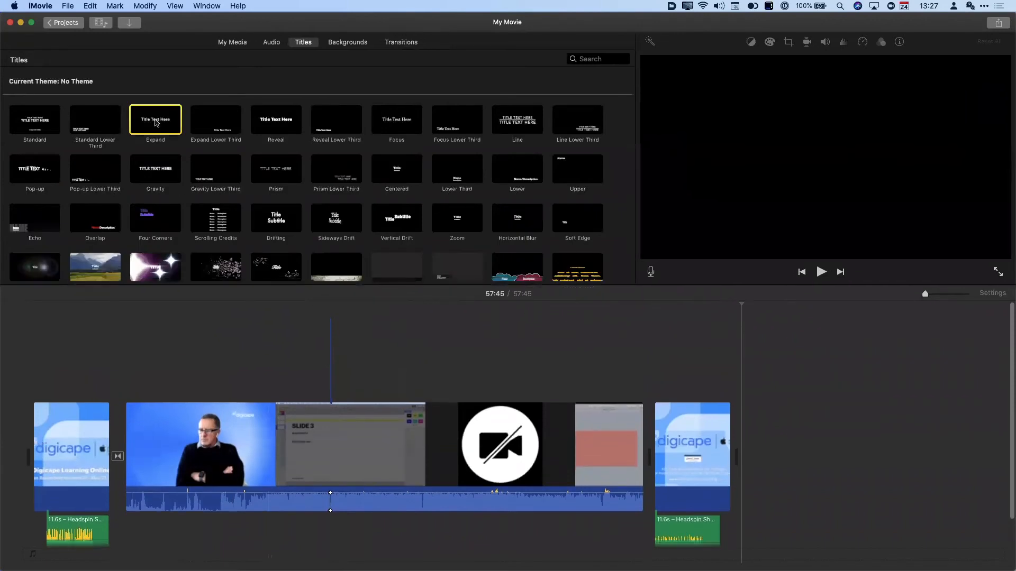
click(89, 127)
mouse_move(89, 128)
mouse_down()
mouse_move(150, 317)
mouse_move(153, 381)
mouse_up()
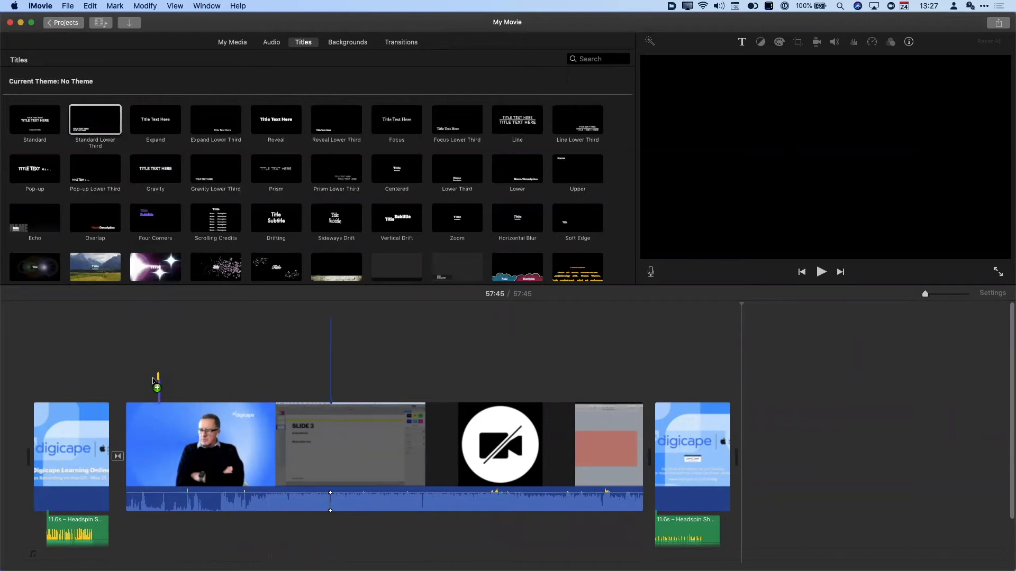
drag(153, 379, 140, 394)
drag(141, 395, 139, 394)
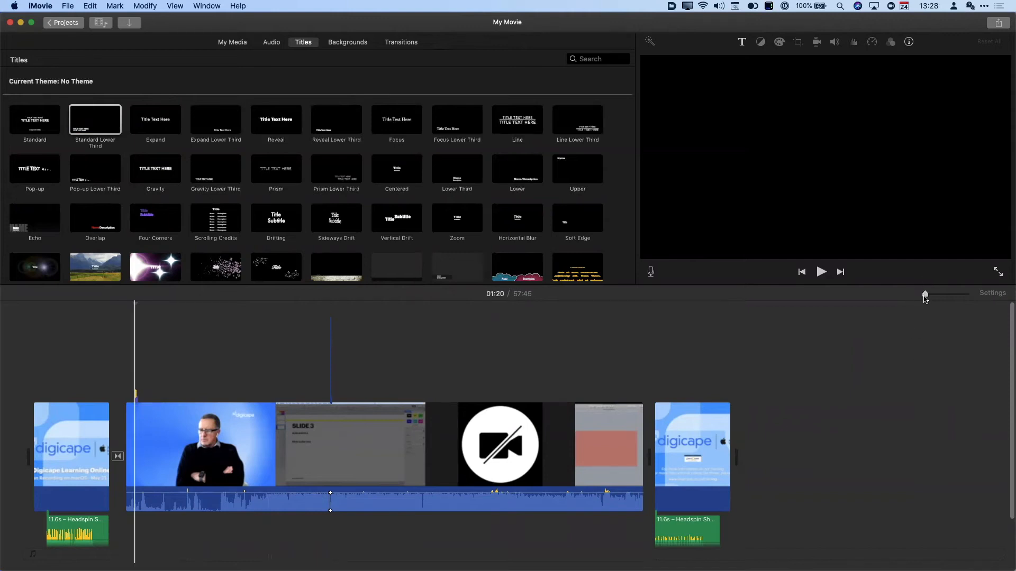
drag(925, 296, 952, 294)
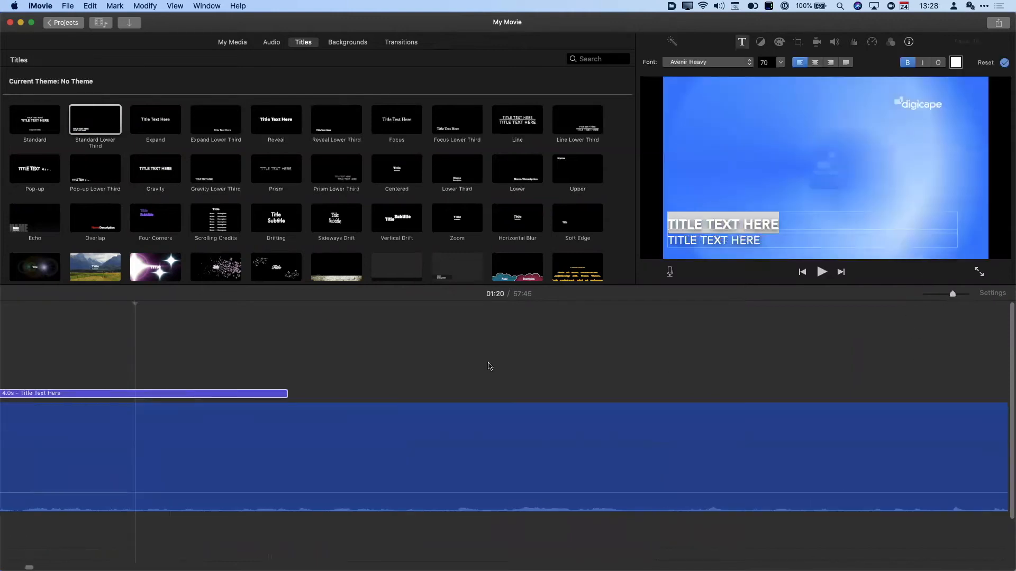
scroll(487, 366, left, 10)
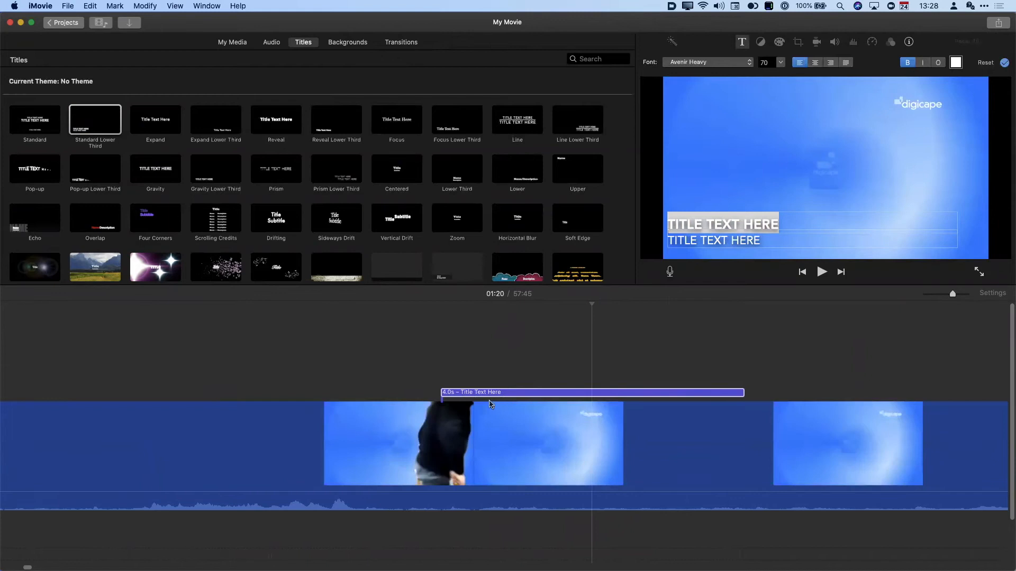
- Set the title text to KEYNOTE PRESENTATION and JUNE 24, 2020, then play it back
triple_click(687, 222)
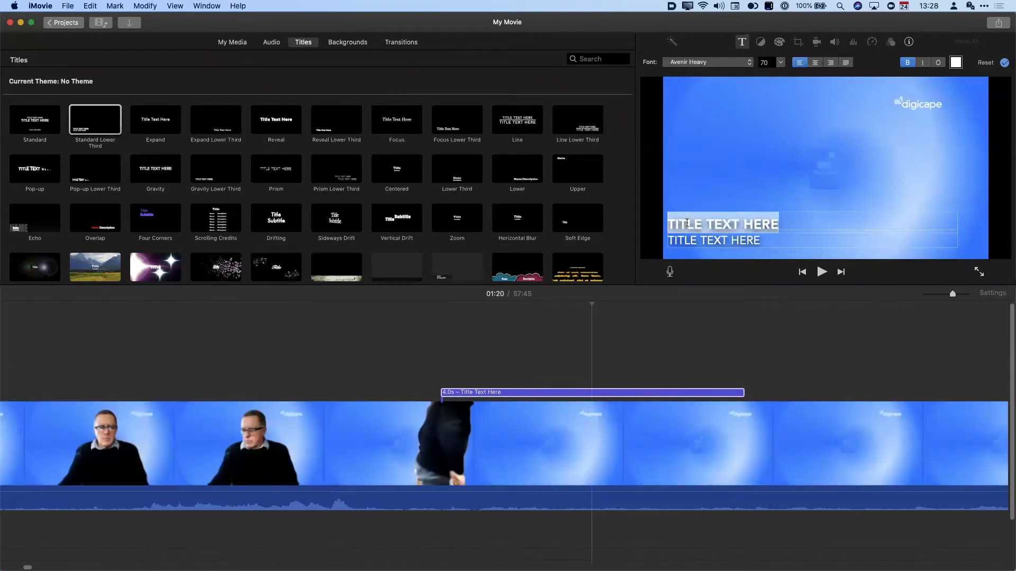
text(KEYNOTE PRESENTATION)
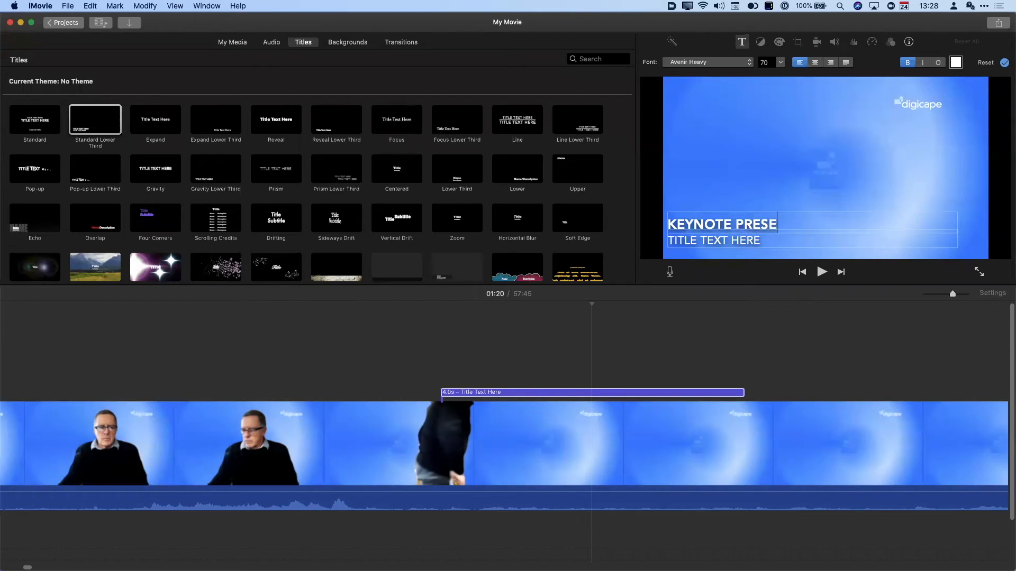
triple_click(685, 241)
text(JUNE 24, 2020)
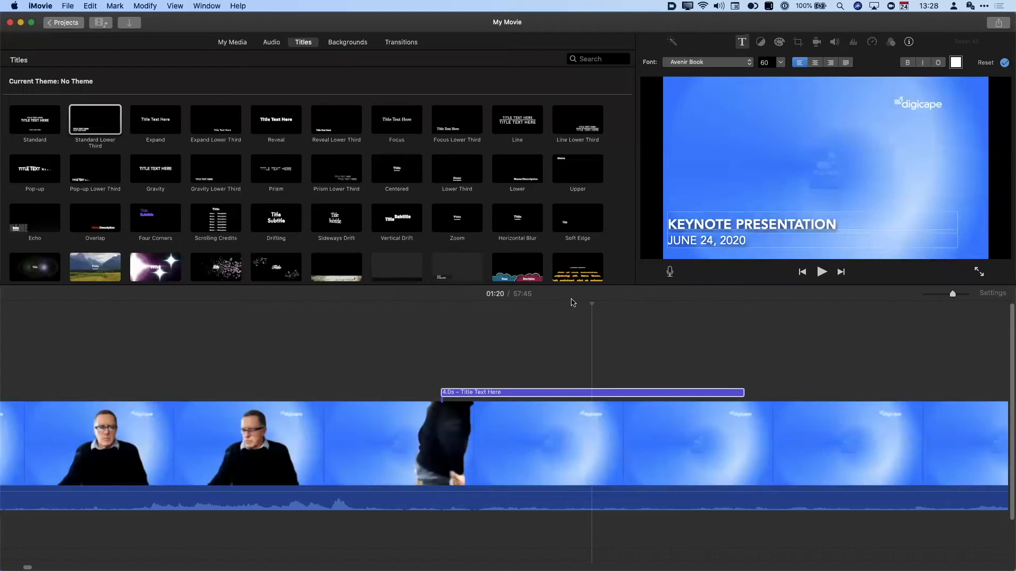
drag(591, 304, 387, 328)
click(388, 332)
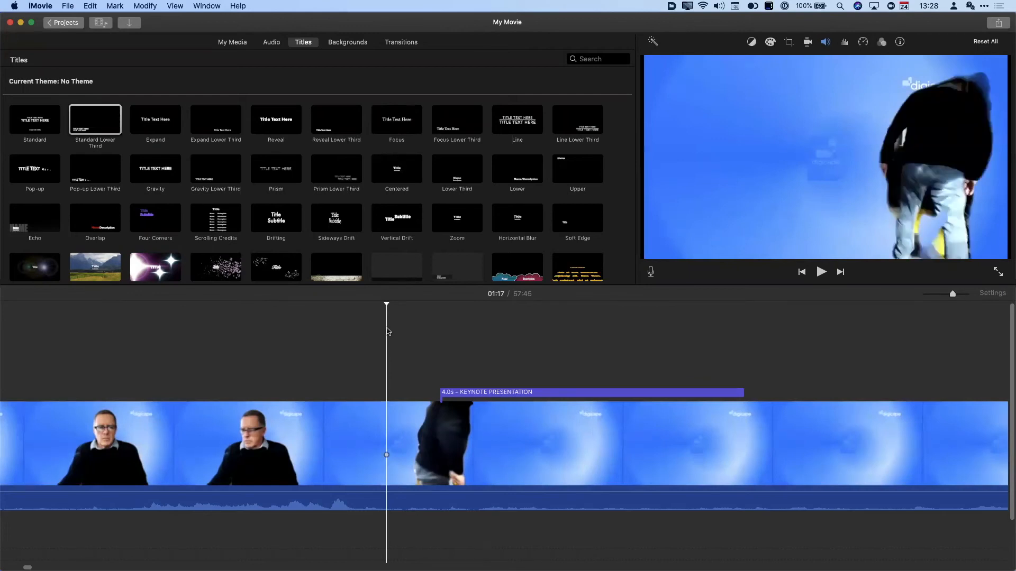
key(space)
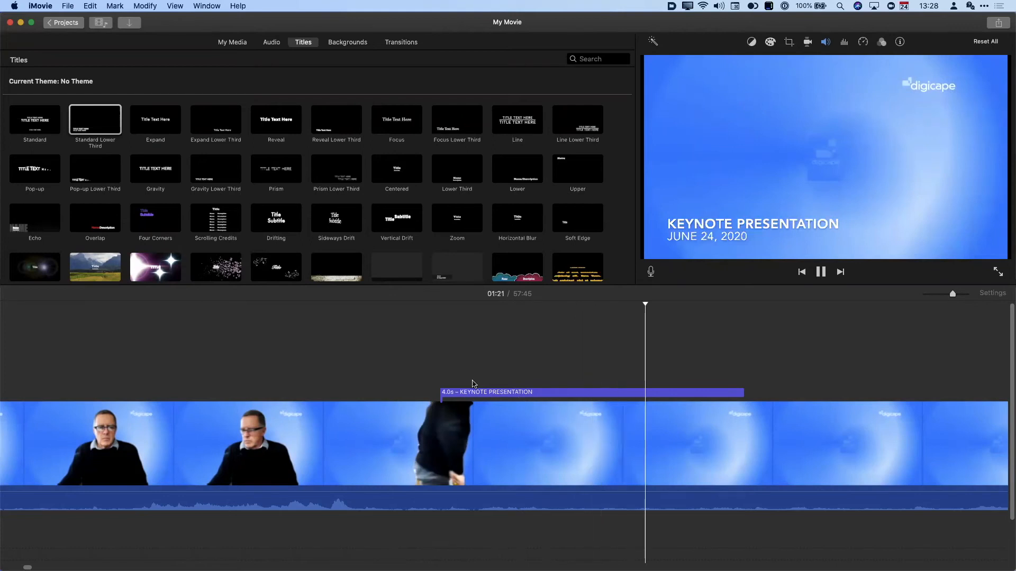
key(space)
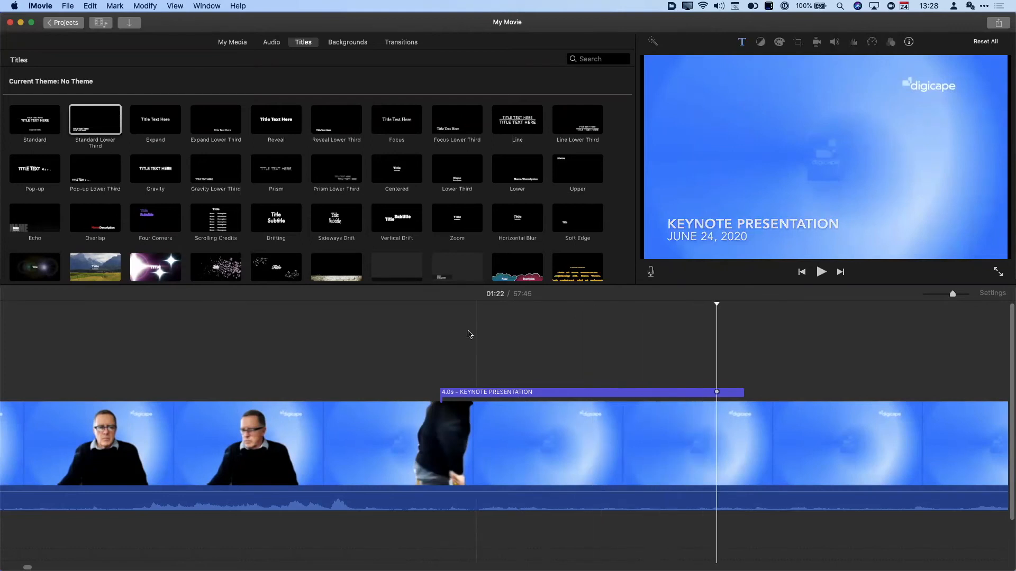
scroll(468, 396, right, 2)
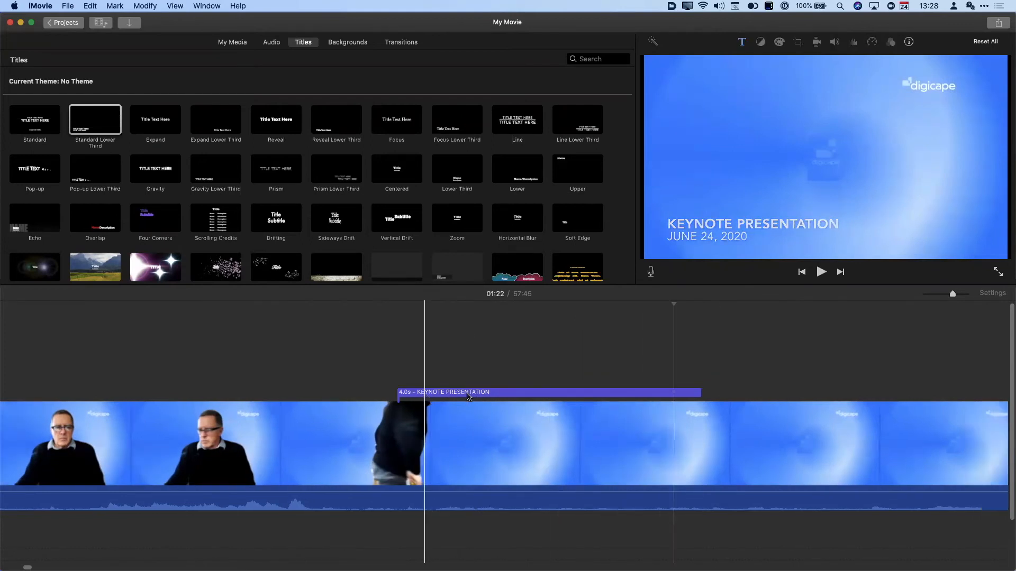
scroll(468, 397, right, 8)
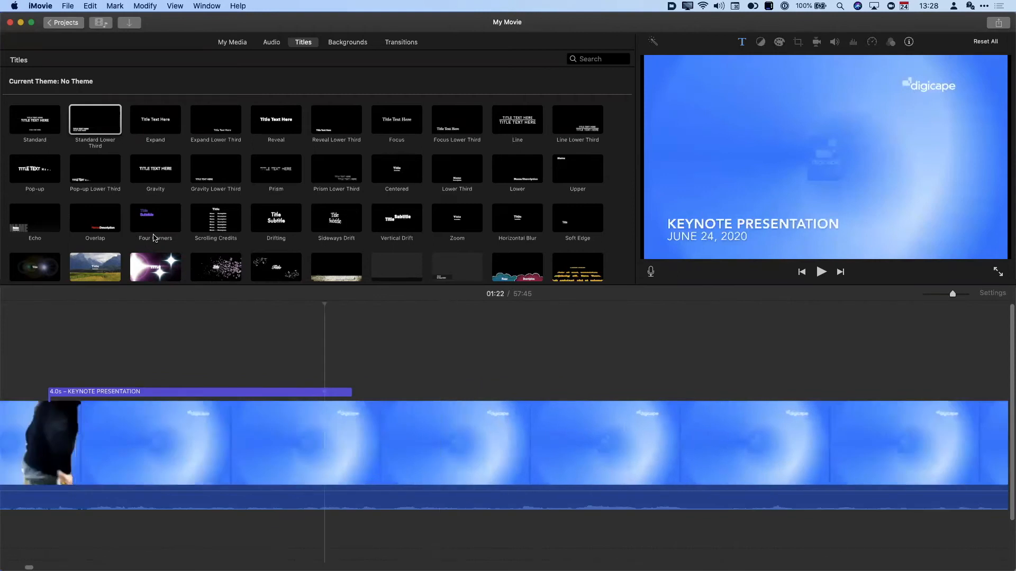
- Add a sparkle title reading BROUGHT TO YOU BY DIGICAPE later in the recording
click(154, 239)
click(155, 274)
drag(156, 274, 652, 391)
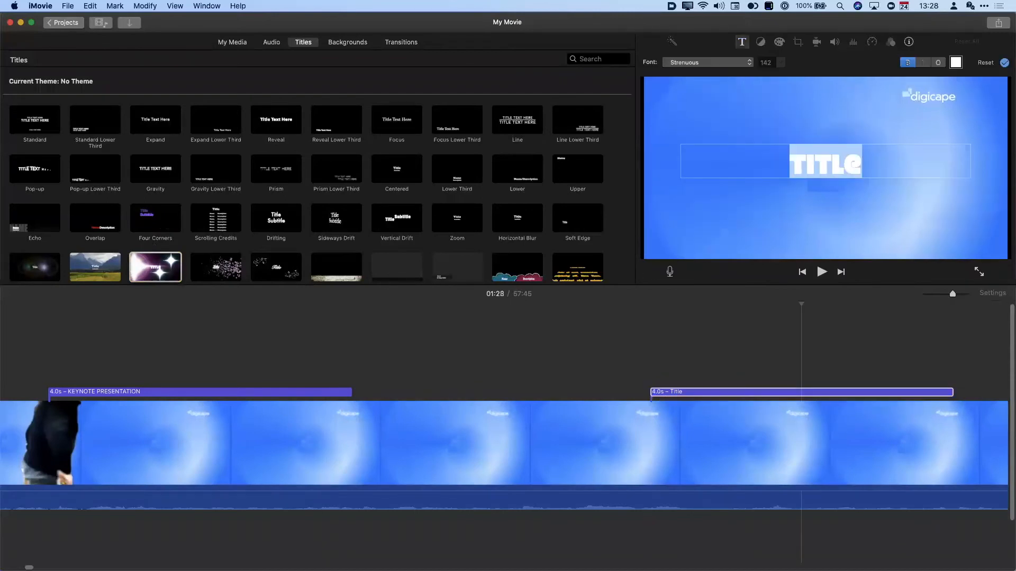
text(BROUGHT TO YOU)
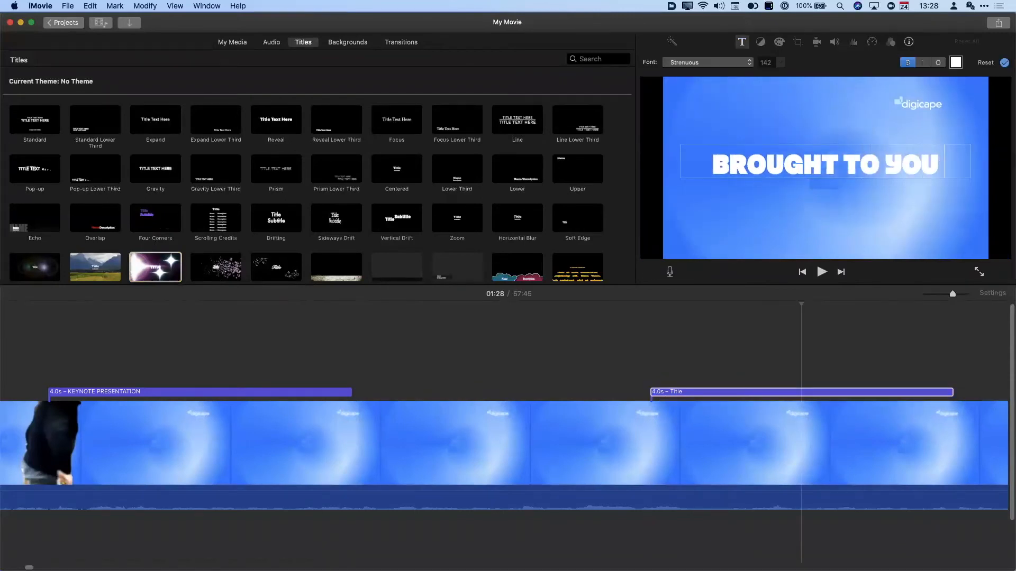
text( BY DI)
key(BackSpace)
key(BackSpace)
text(DIGICAPE)
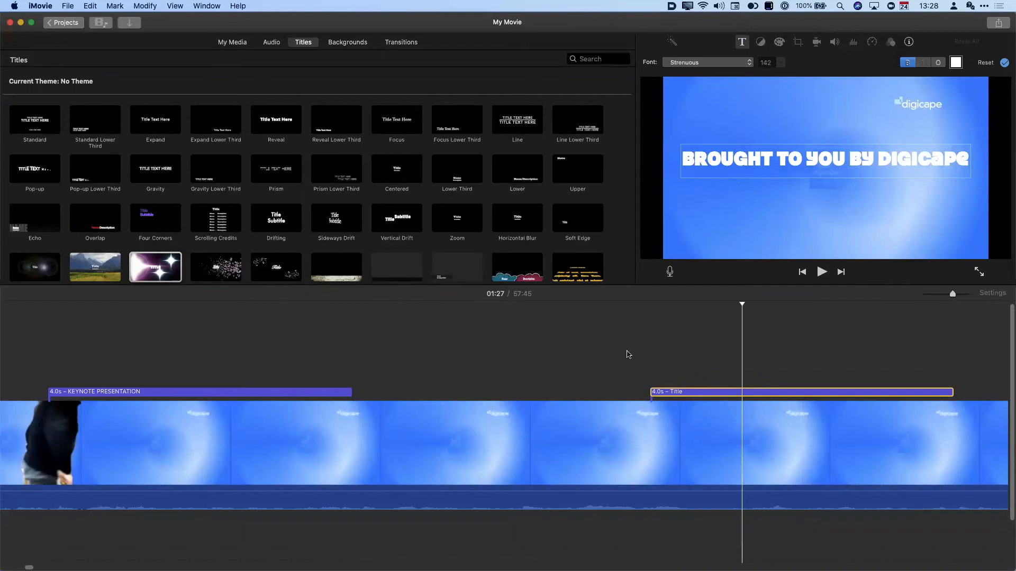
click(595, 361)
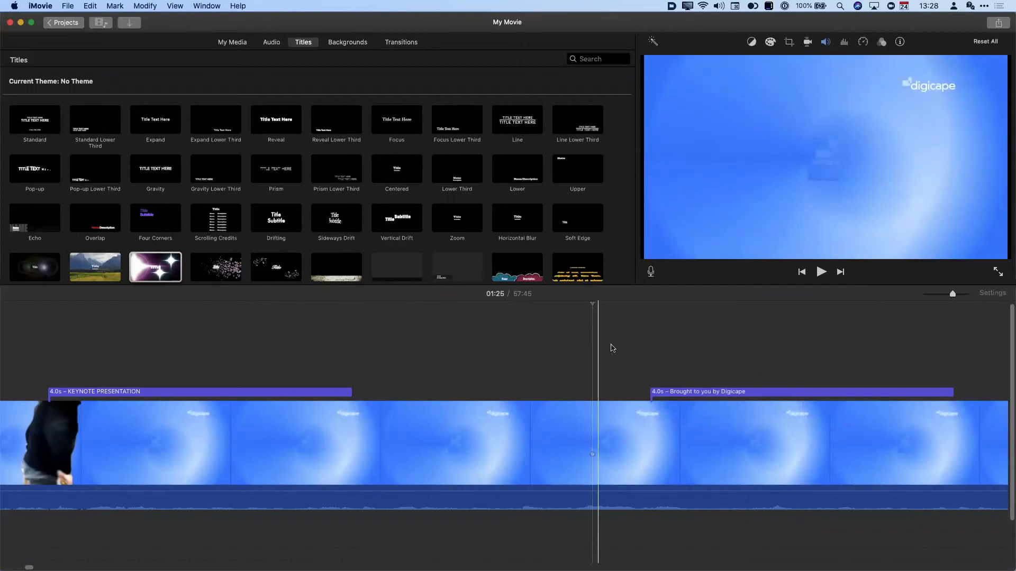
key(space)
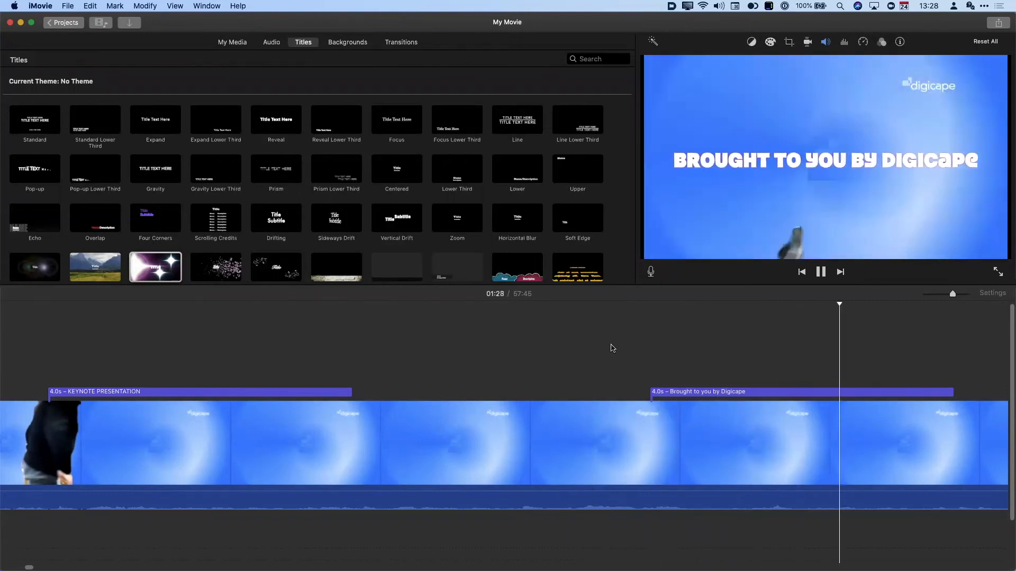
key(space)
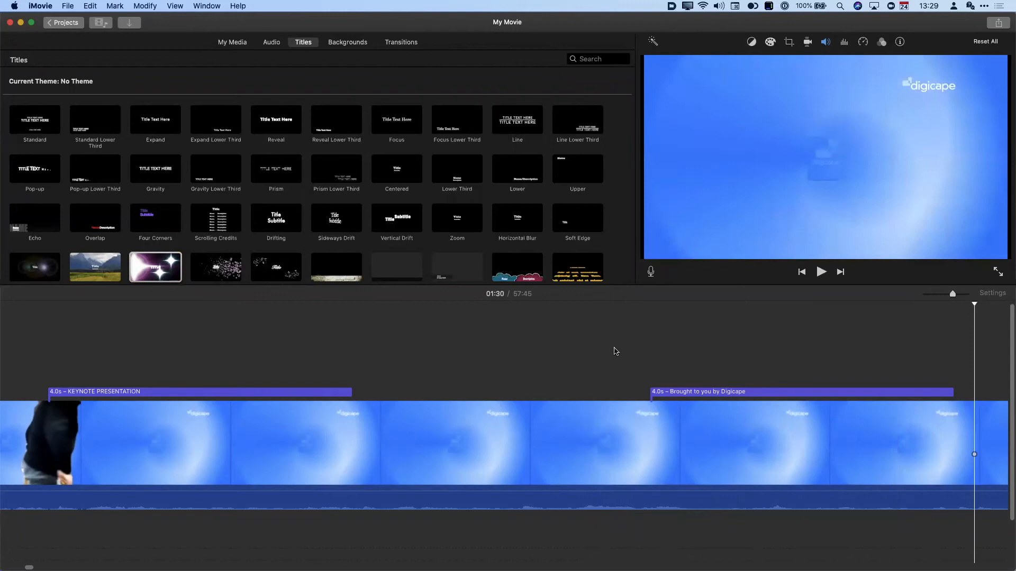
- Lengthen the Digicape title to 9.2 seconds and play it back to check
drag(955, 394, 1007, 394)
scroll(814, 356, right, 5)
drag(687, 392, 778, 390)
click(45, 373)
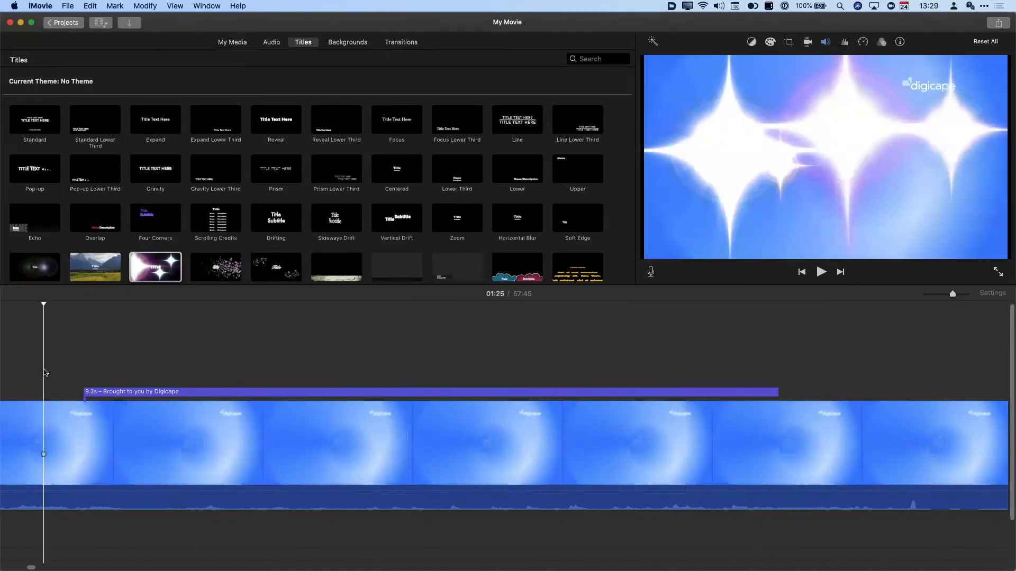
key(space)
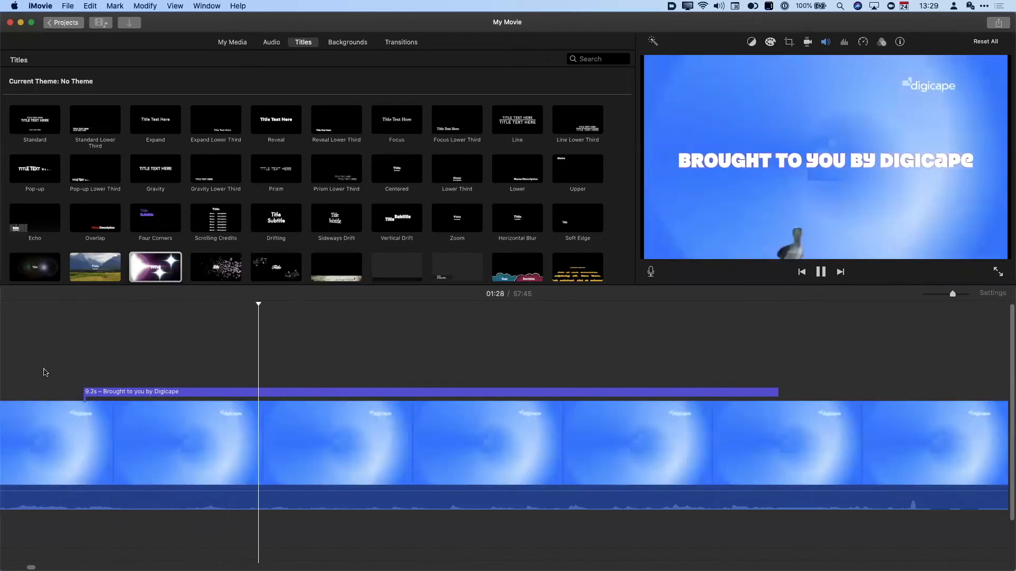
key(space)
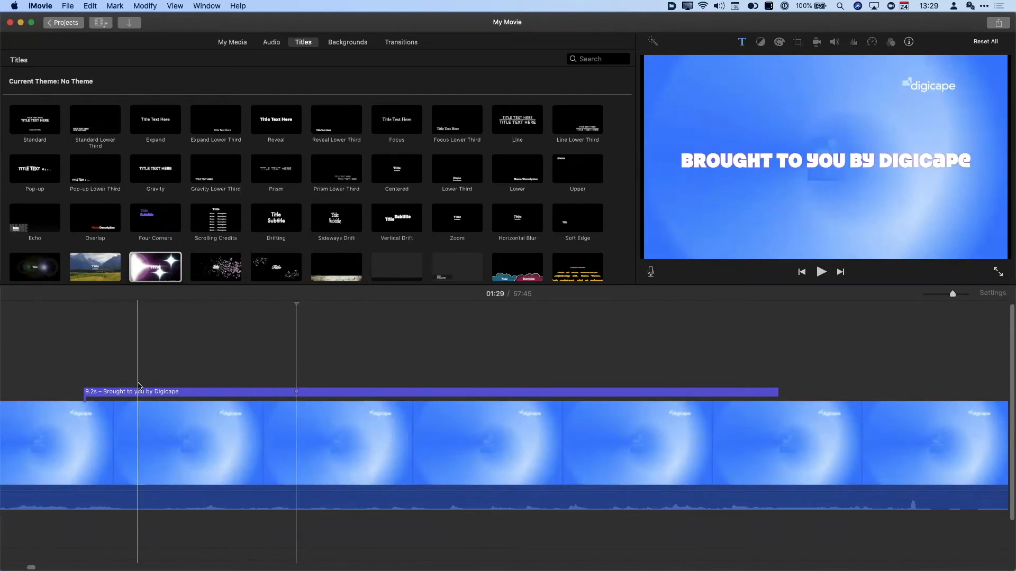
scroll(217, 426, left, 10)
scroll(227, 428, right, 10)
- Zoom out to the whole movie and bring up the File menu's Share options
drag(953, 294, 925, 295)
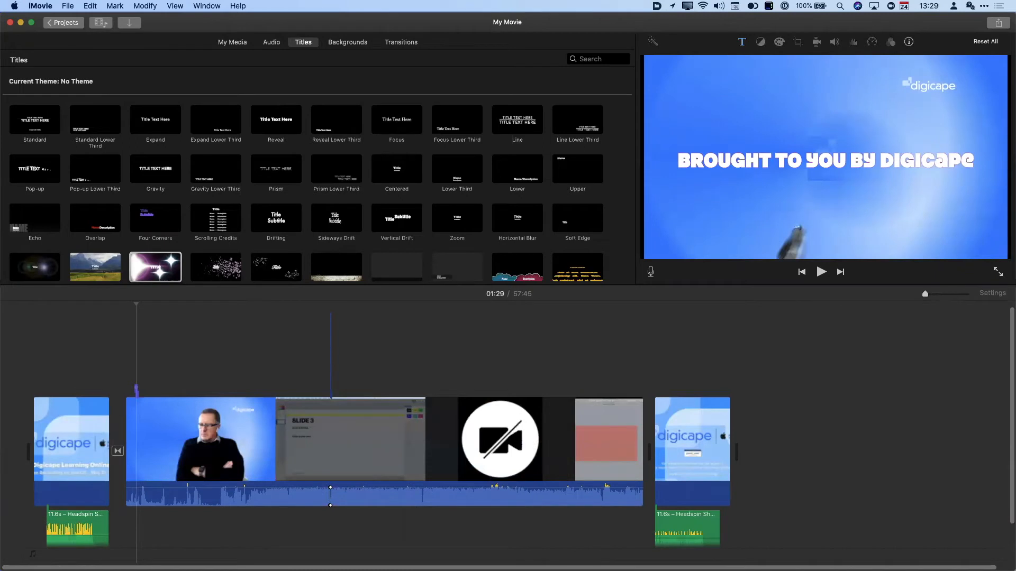
click(67, 6)
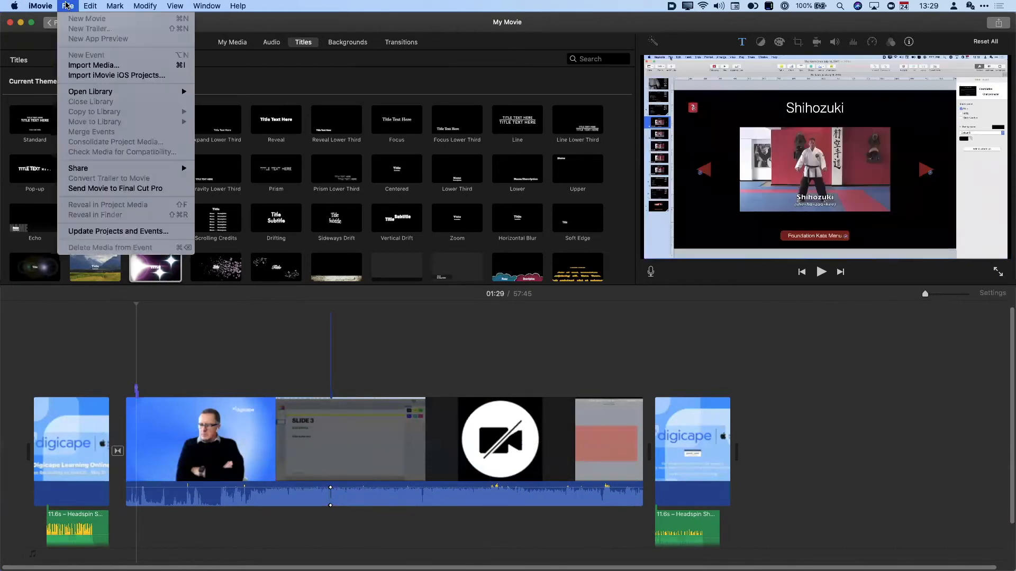
mouse_move(91, 169)
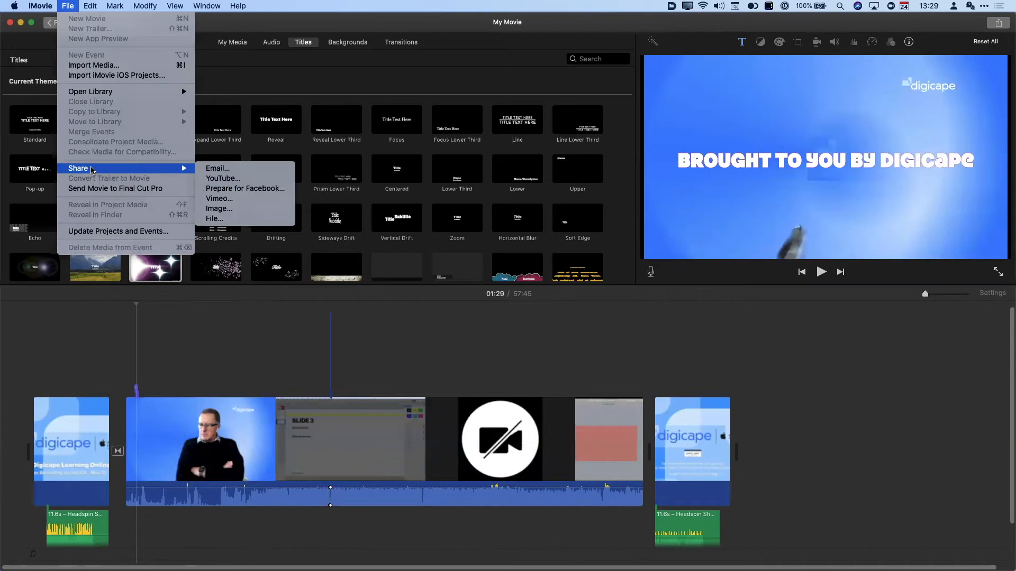
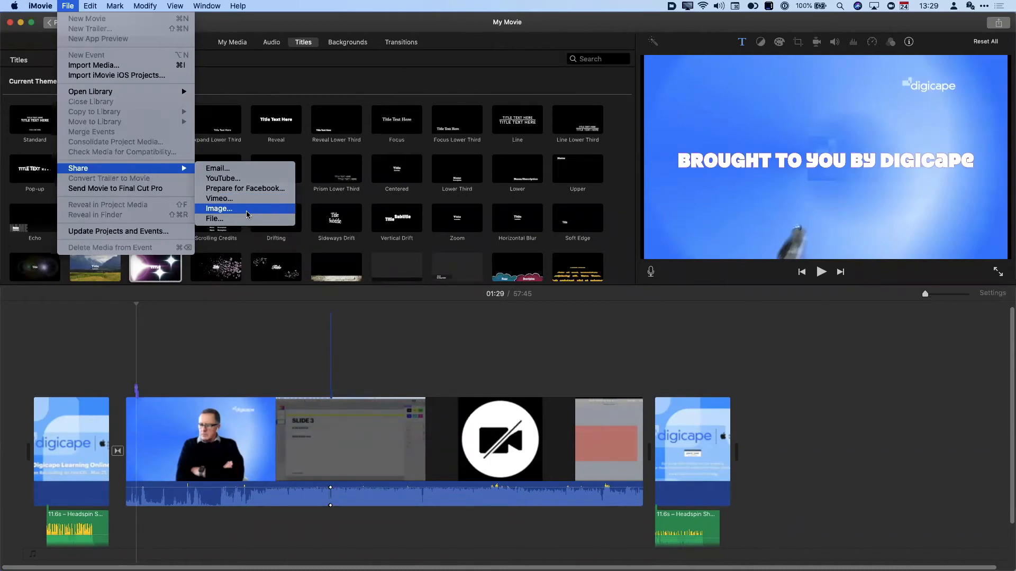
- Set the file export to 1080p resolution, High quality and Better Quality compression
click(245, 220)
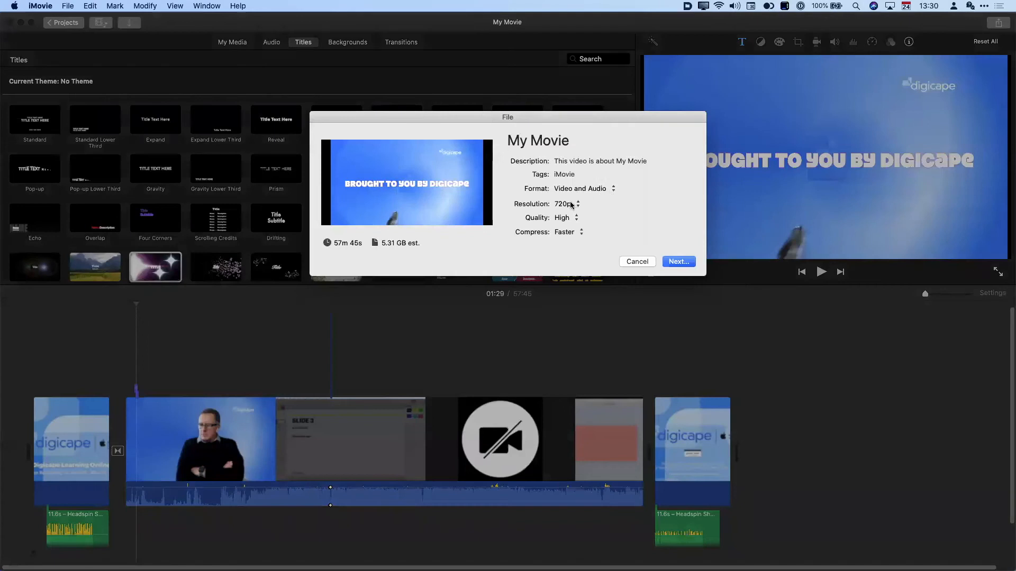
click(570, 204)
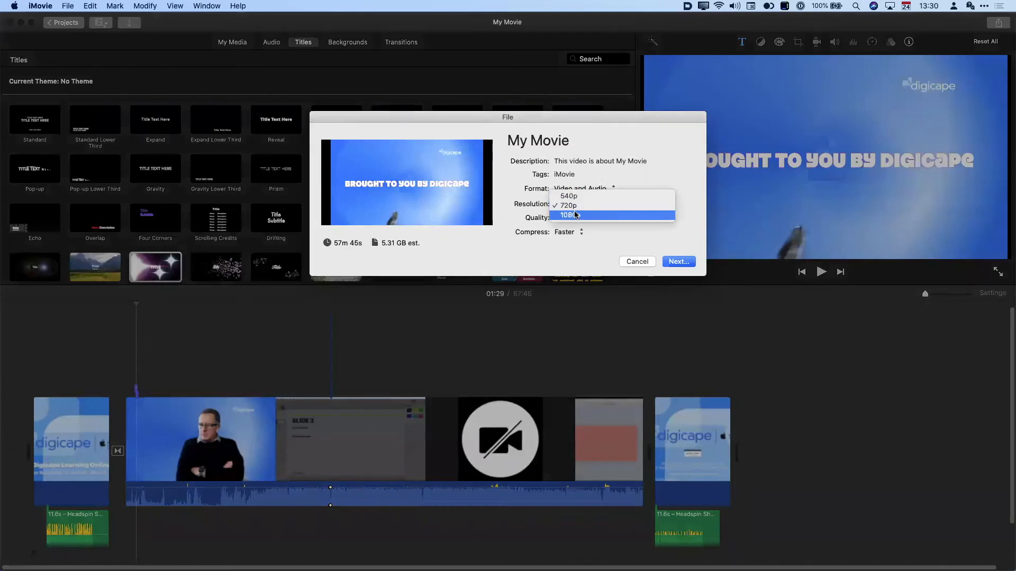
click(571, 215)
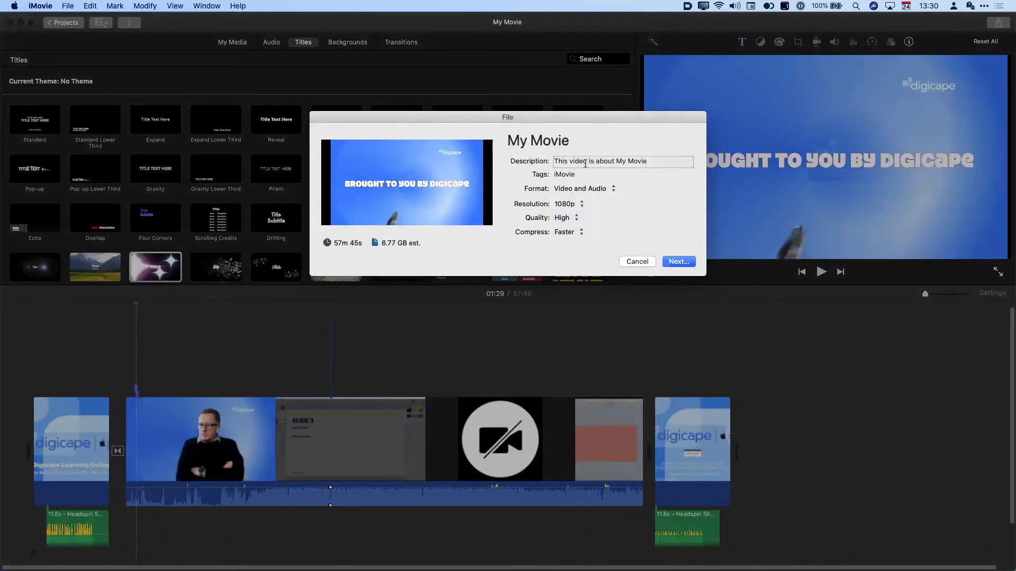
click(569, 218)
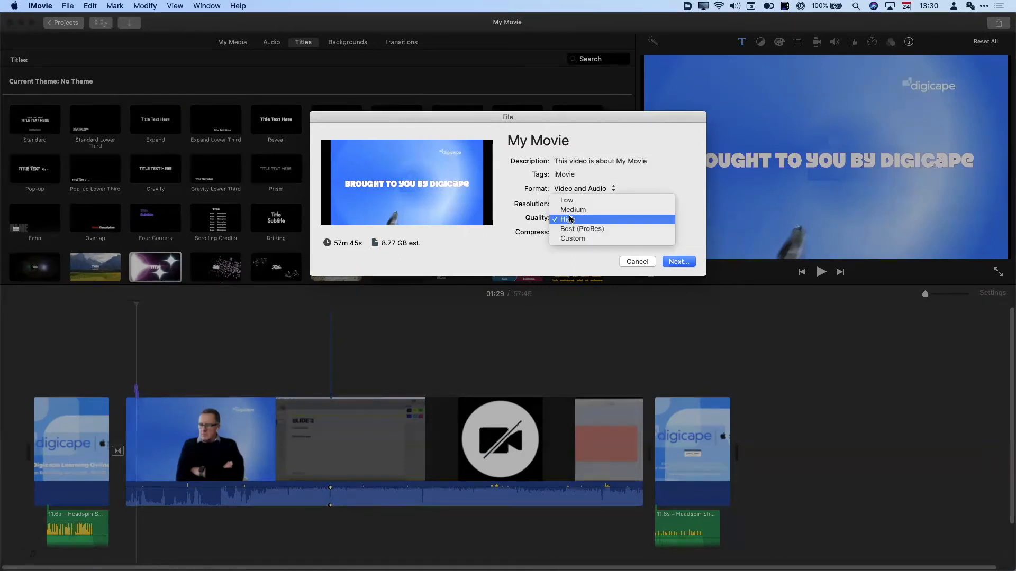
click(530, 236)
click(564, 233)
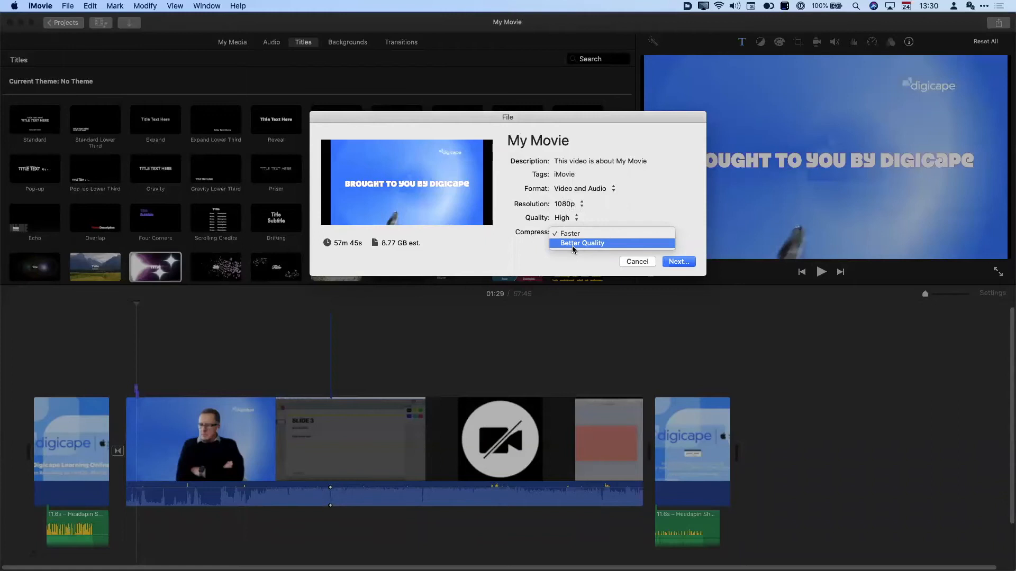
click(572, 245)
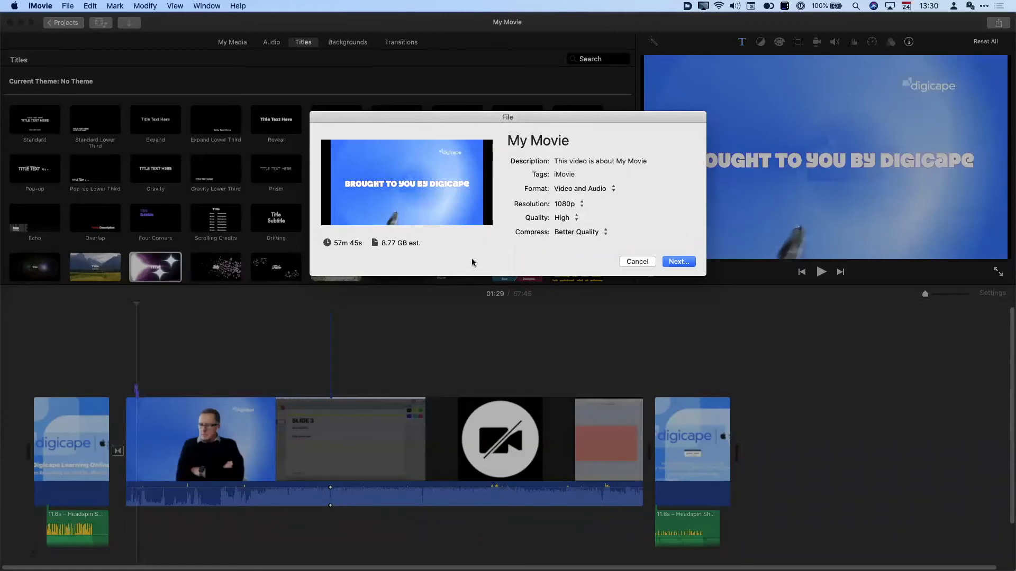
- Continue to the save location, then back out and cancel the export
click(688, 263)
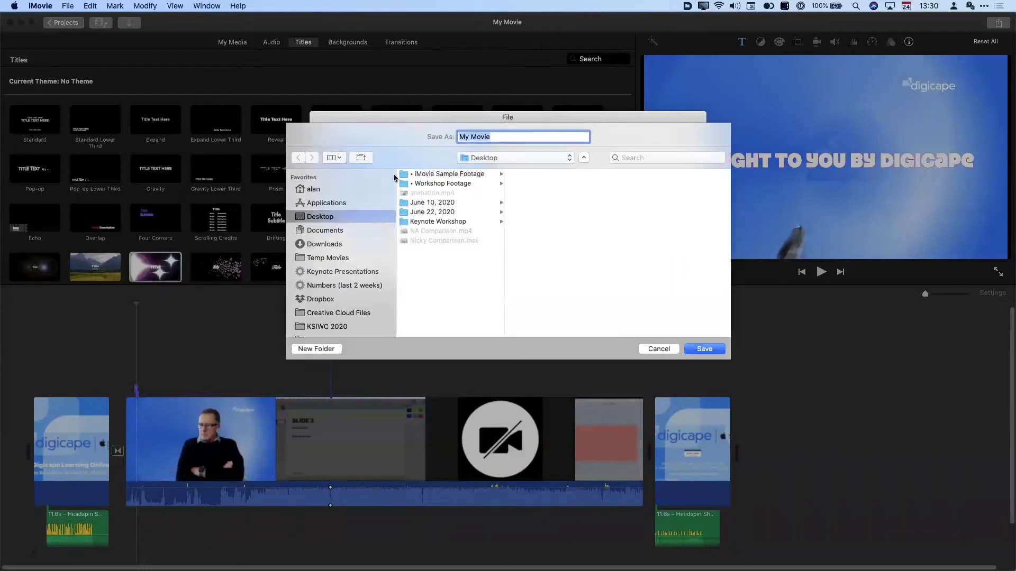
click(669, 350)
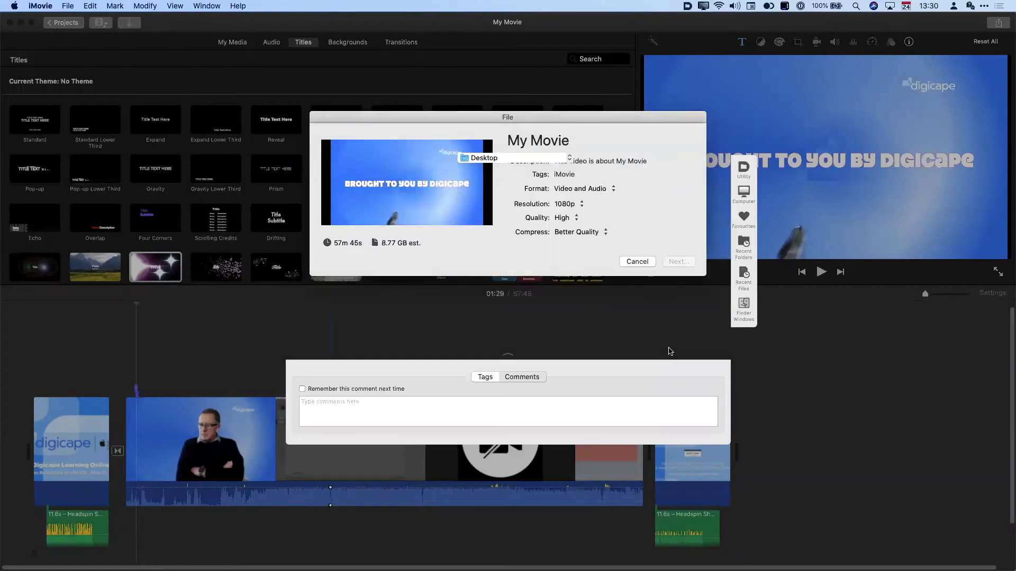
click(623, 263)
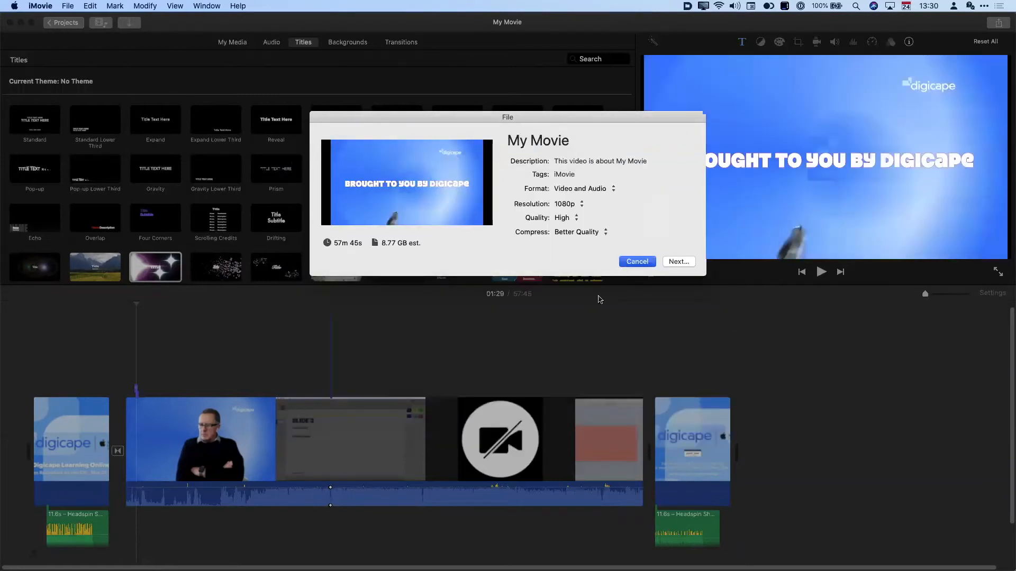
- Preview the Prism title and browse Backgrounds before switching to My Media
click(273, 342)
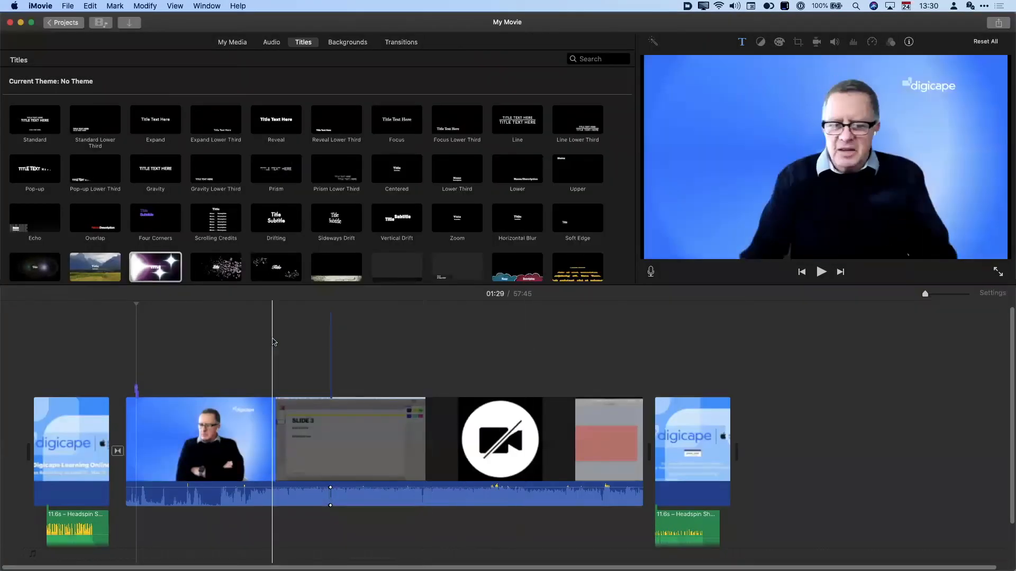
scroll(211, 344, down, 2)
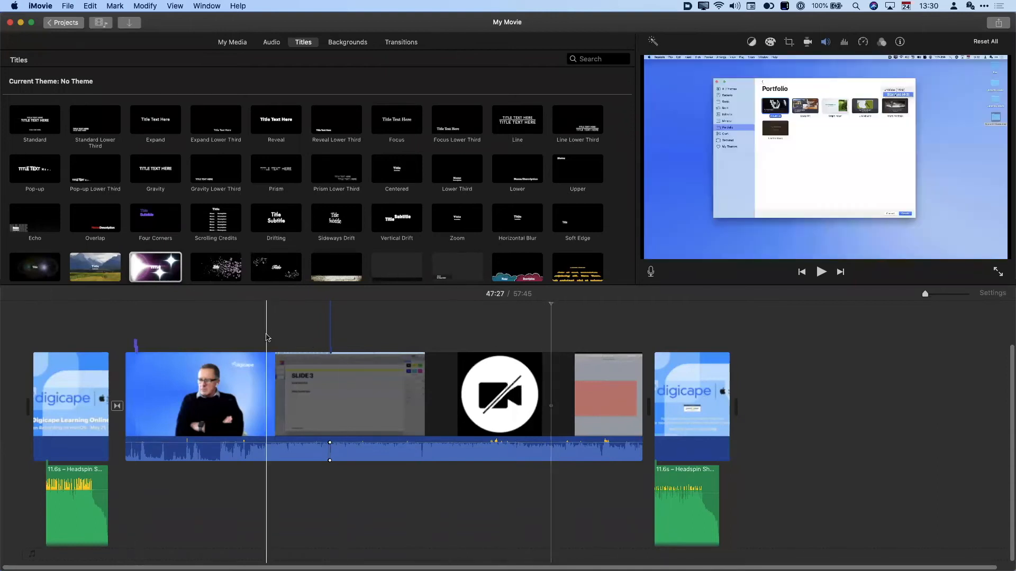
click(276, 168)
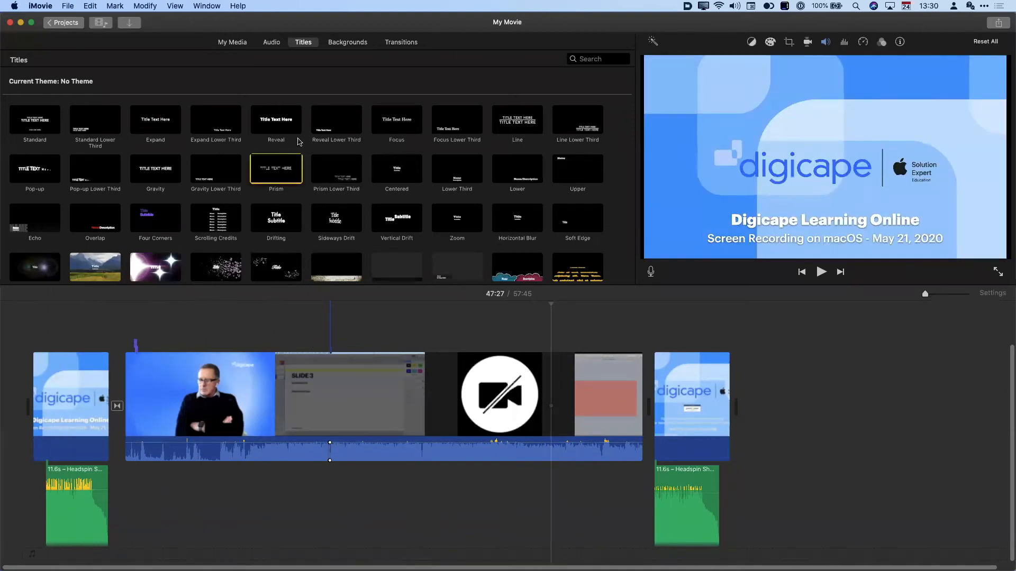
click(349, 43)
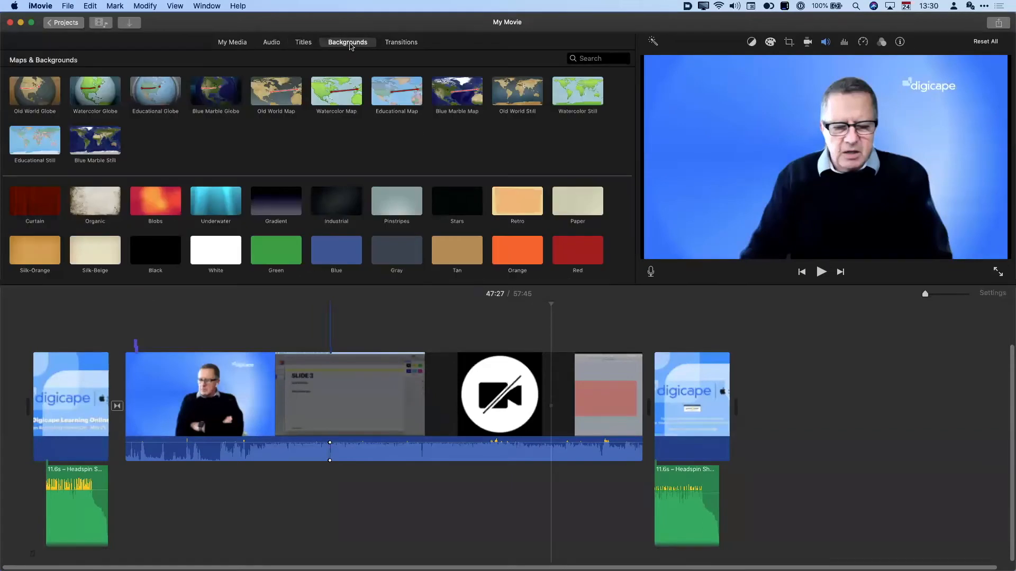
click(233, 43)
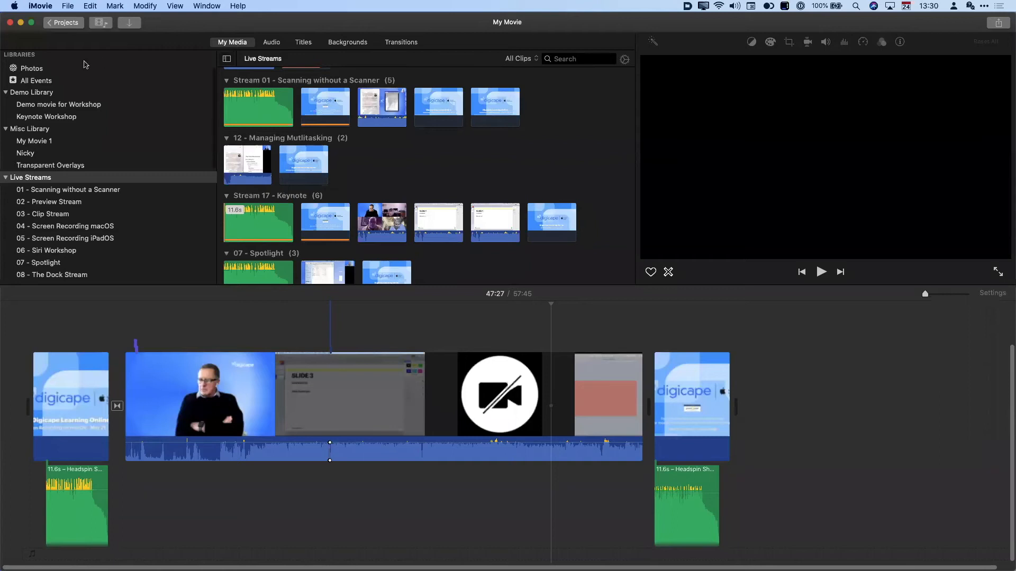
- Browse Photos grouped by albums and drag IMG_1209 of the karate hall to the timeline's end
click(29, 69)
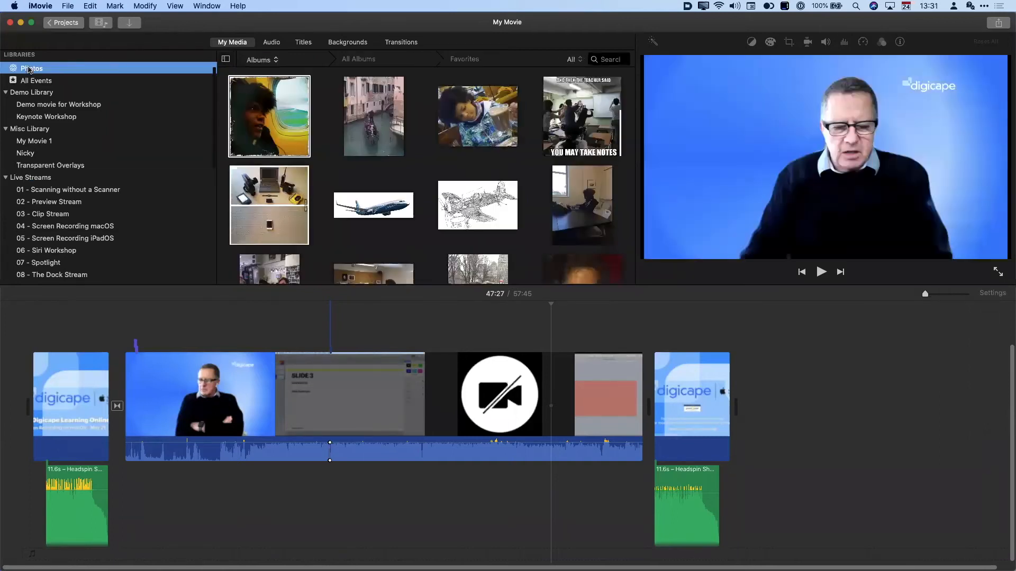
click(295, 139)
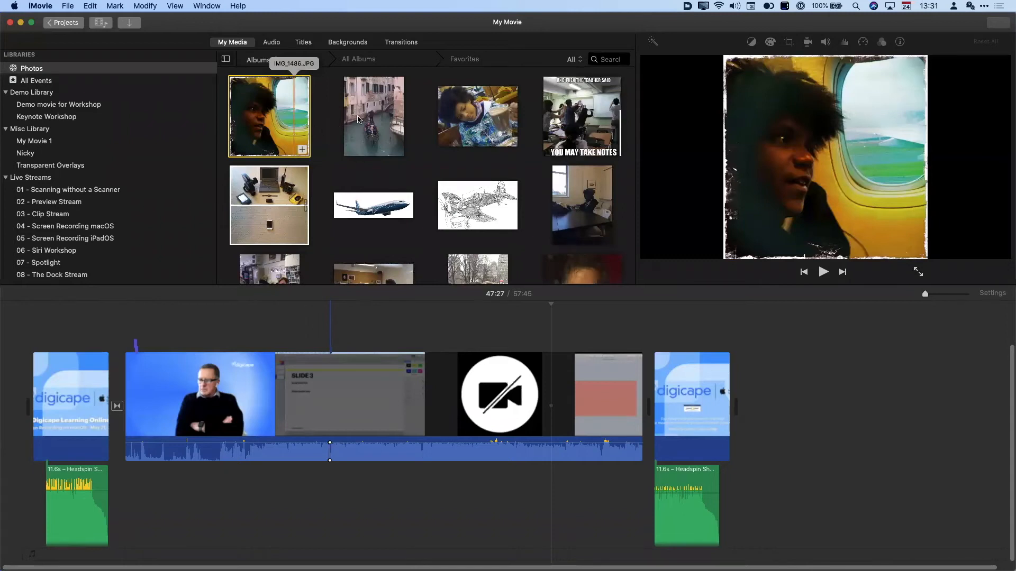
click(261, 60)
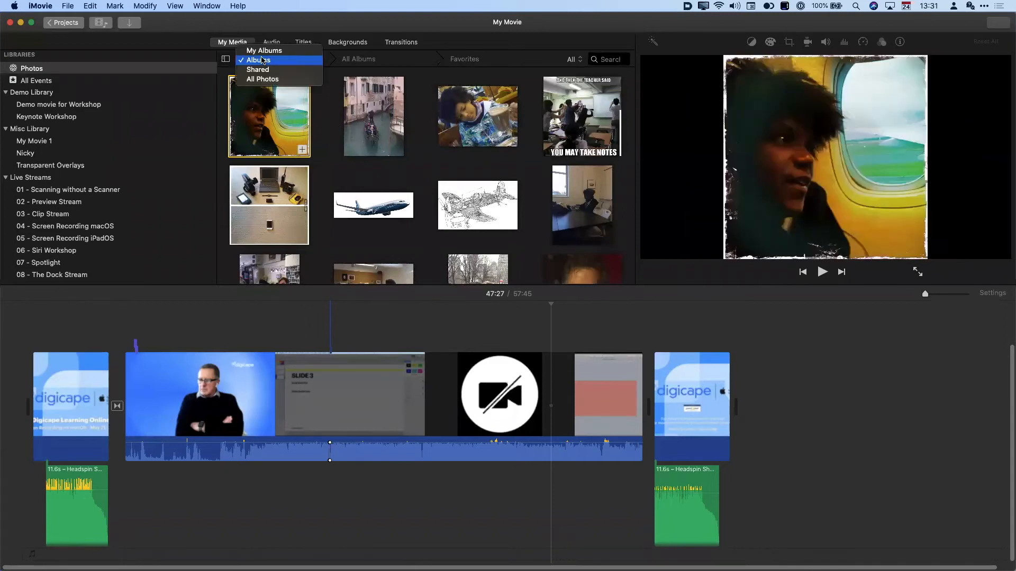
click(262, 60)
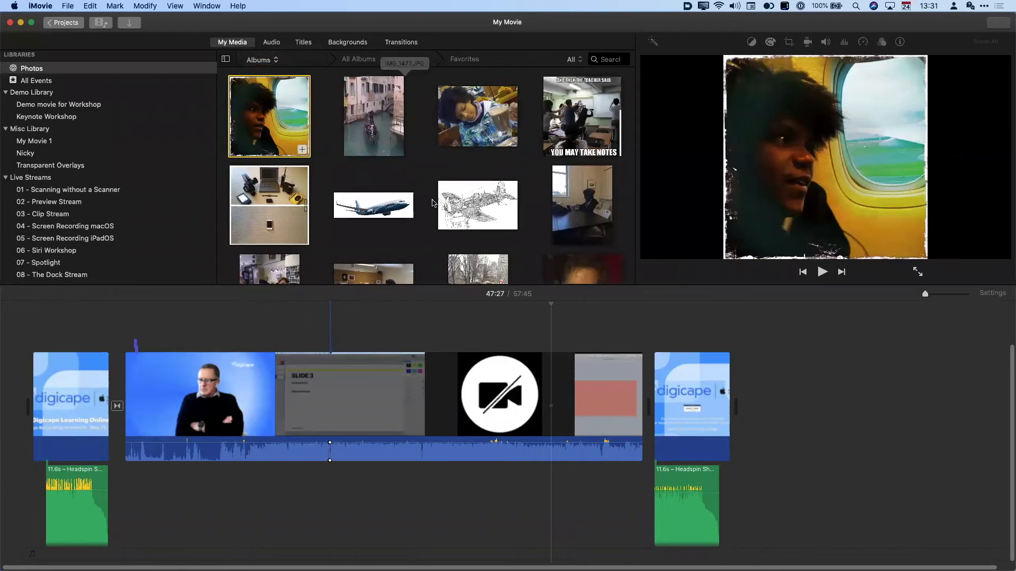
scroll(432, 202, down, 3)
scroll(432, 203, down, 4)
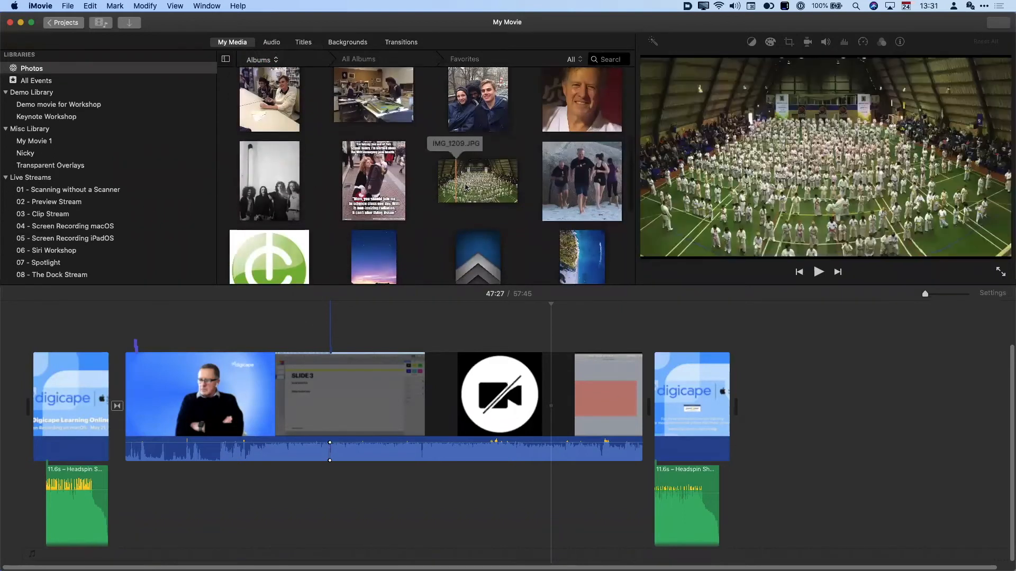
drag(466, 187, 768, 415)
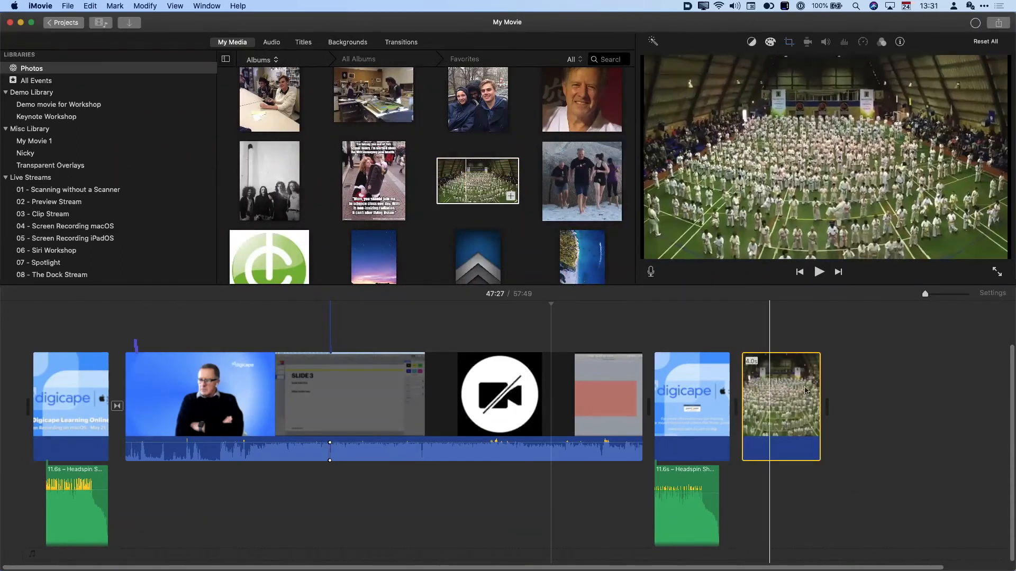
- Stretch the karate still's right edge, play it back, then pull the edge back slightly
click(775, 394)
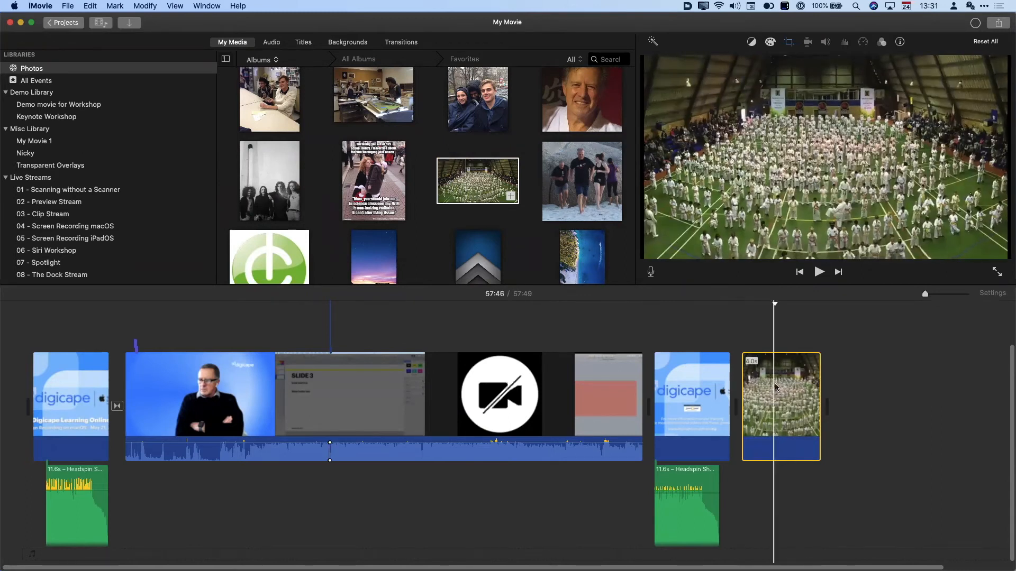
key(s)
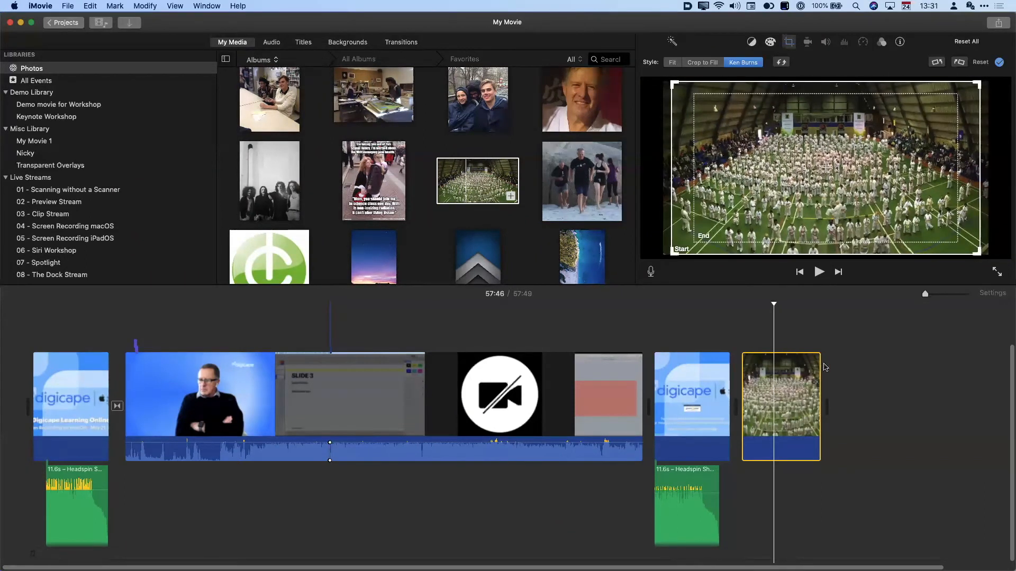
drag(817, 365, 839, 385)
key(slash)
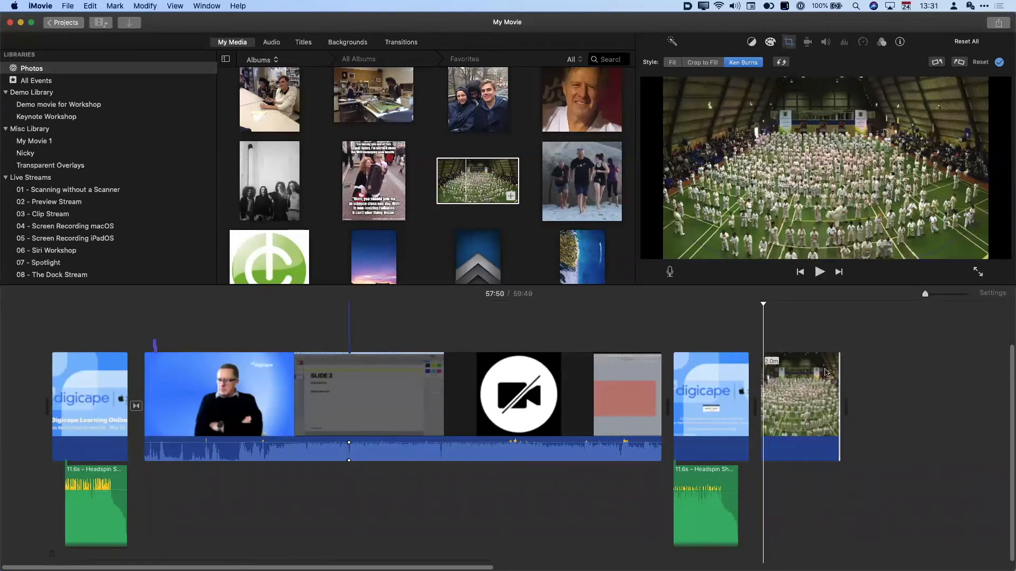
drag(835, 373, 765, 378)
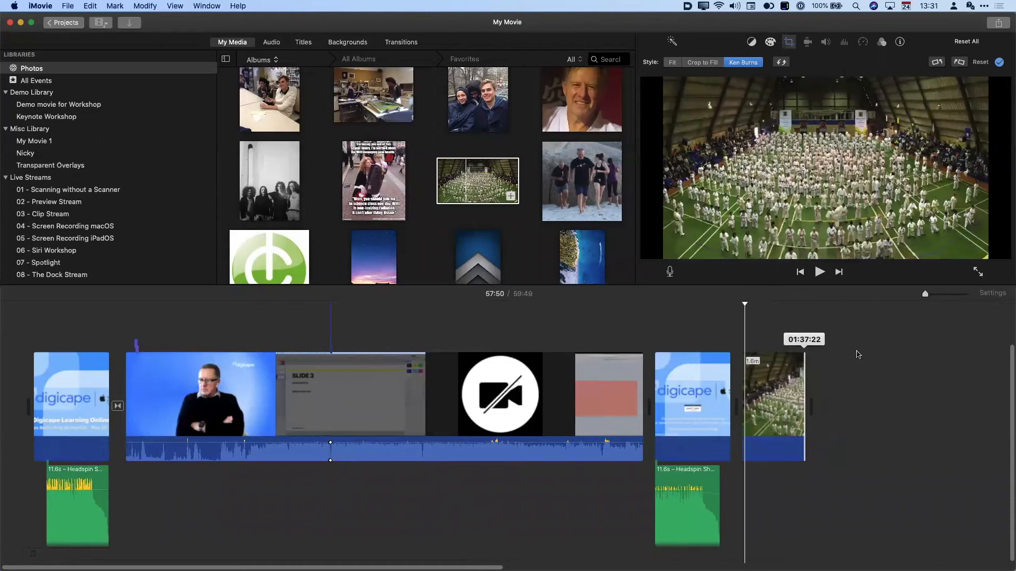
drag(924, 294, 938, 295)
- Trim the karate still down, re-extend it to about 10.5 seconds, and preview it
scroll(654, 379, right, 10)
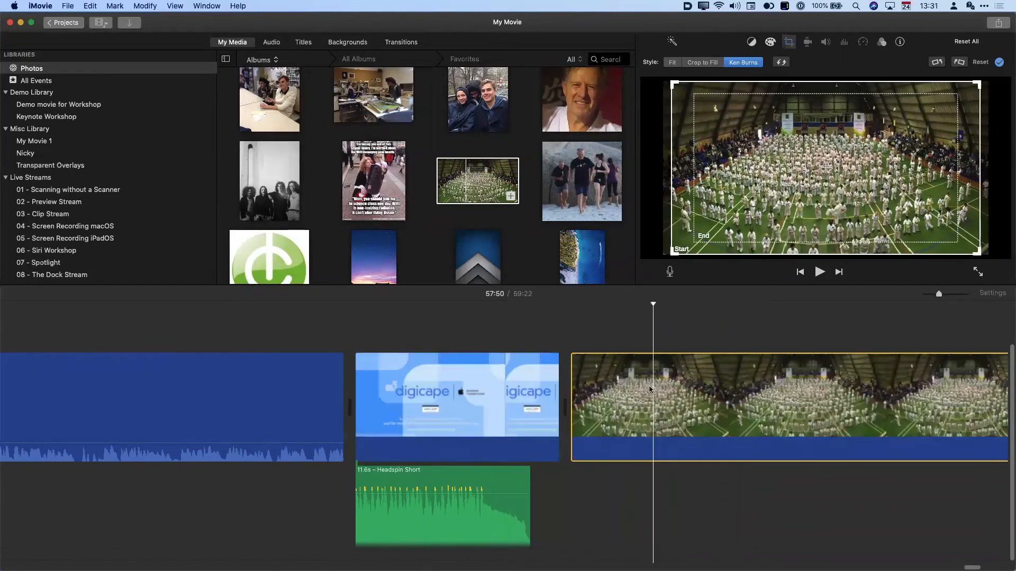
click(650, 386)
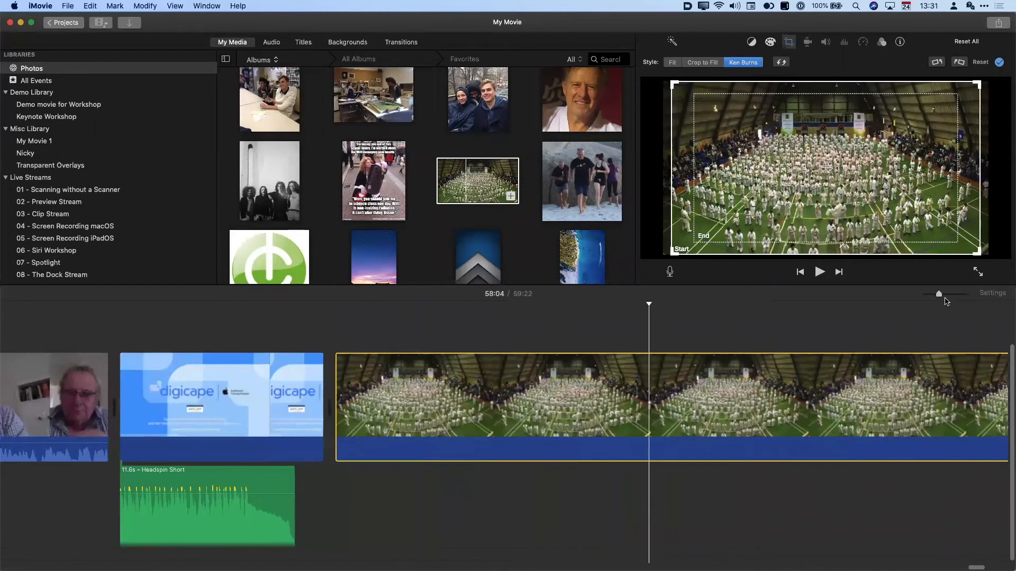
drag(938, 295, 932, 294)
scroll(566, 408, right, 15)
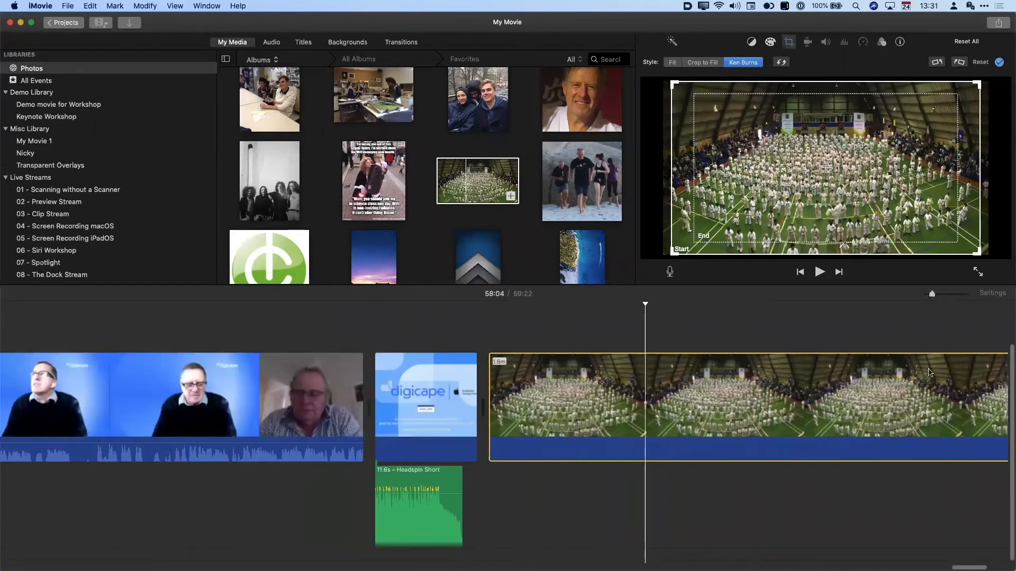
drag(567, 408, 35, 411)
click(214, 420)
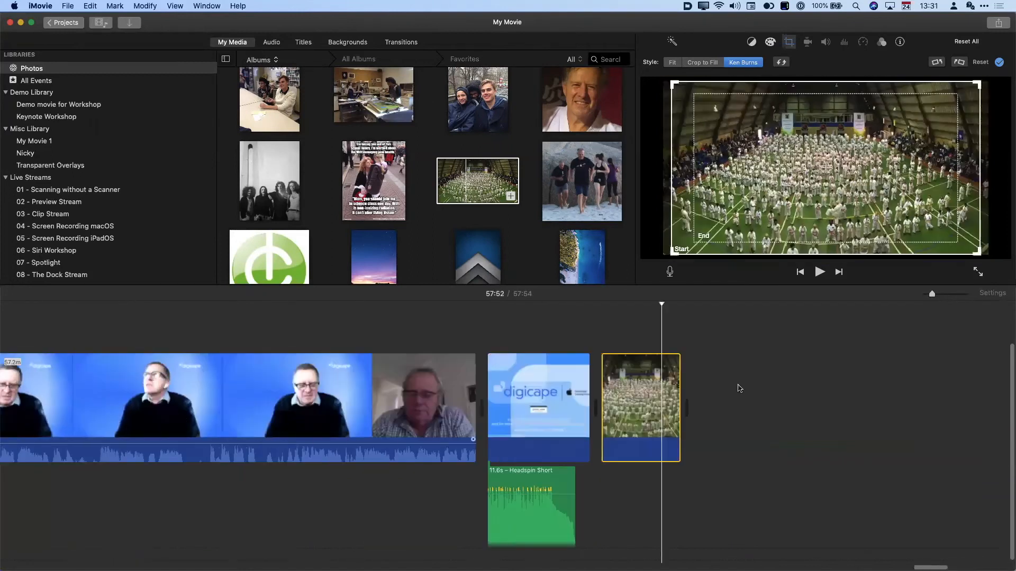
drag(688, 388, 694, 388)
click(628, 373)
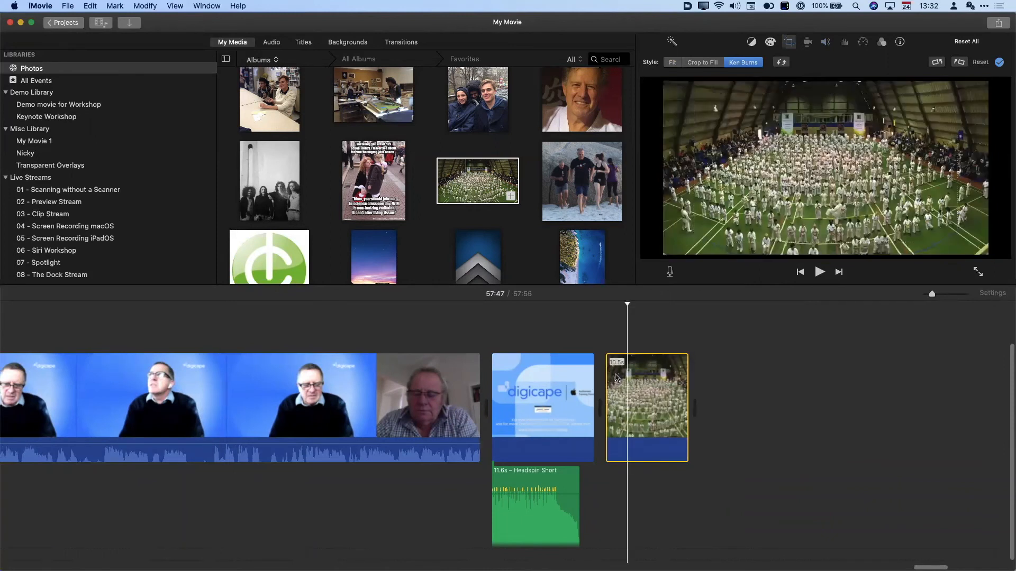
key(space)
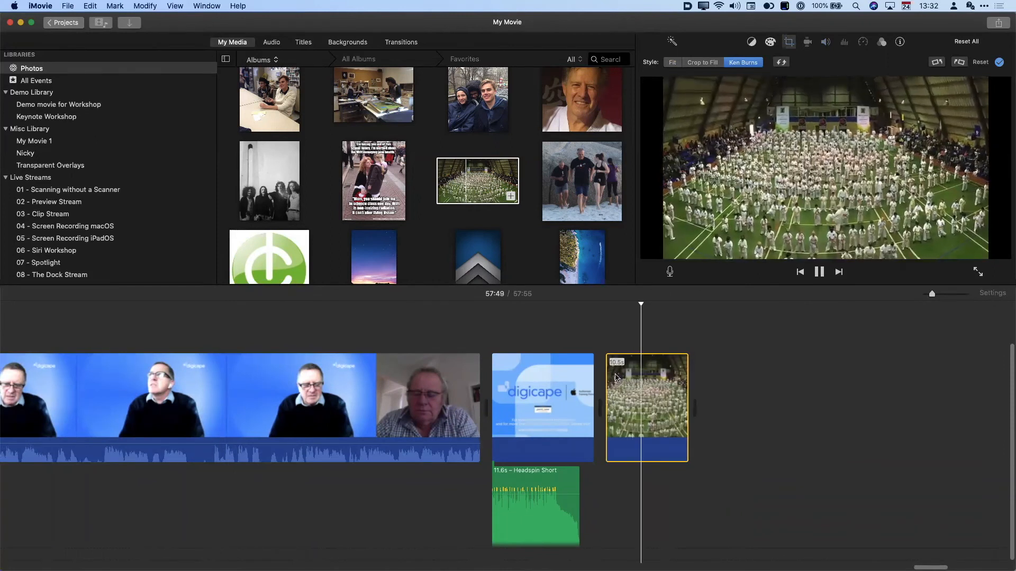
key(space)
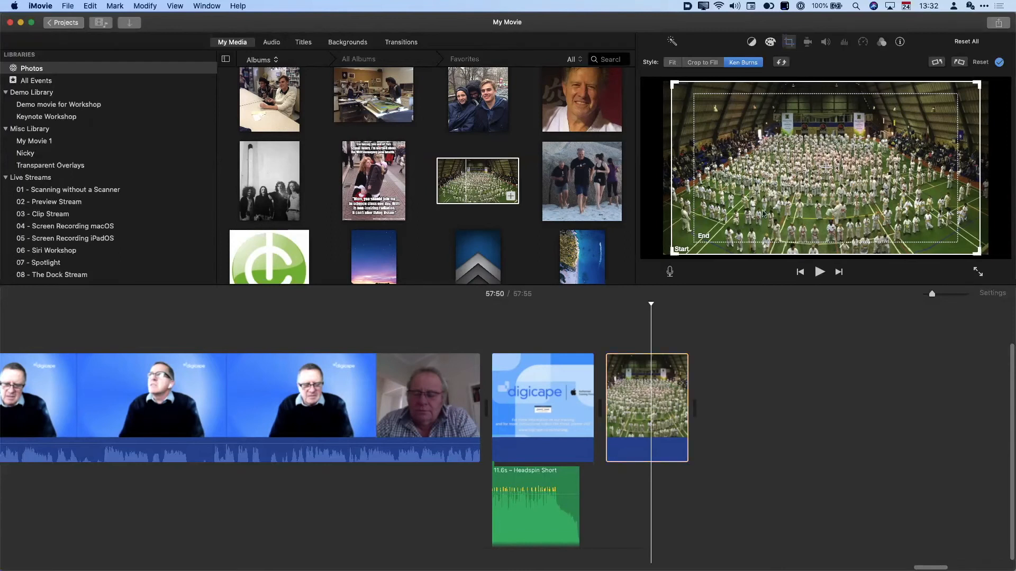
- Shrink the Ken Burns start framing to a small box at the hall's left middle and preview
click(694, 219)
click(686, 230)
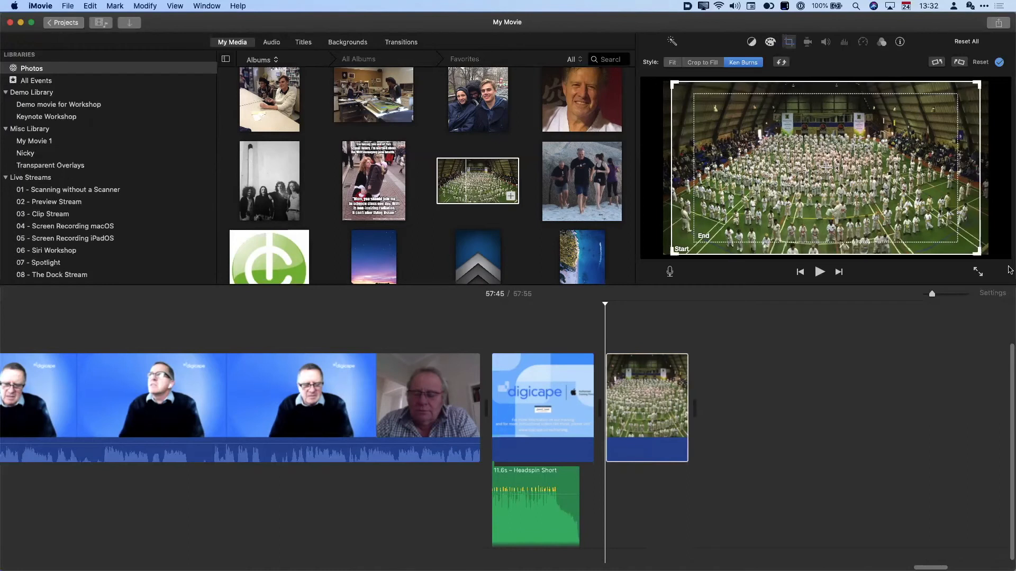
drag(979, 257, 776, 207)
drag(718, 122, 697, 177)
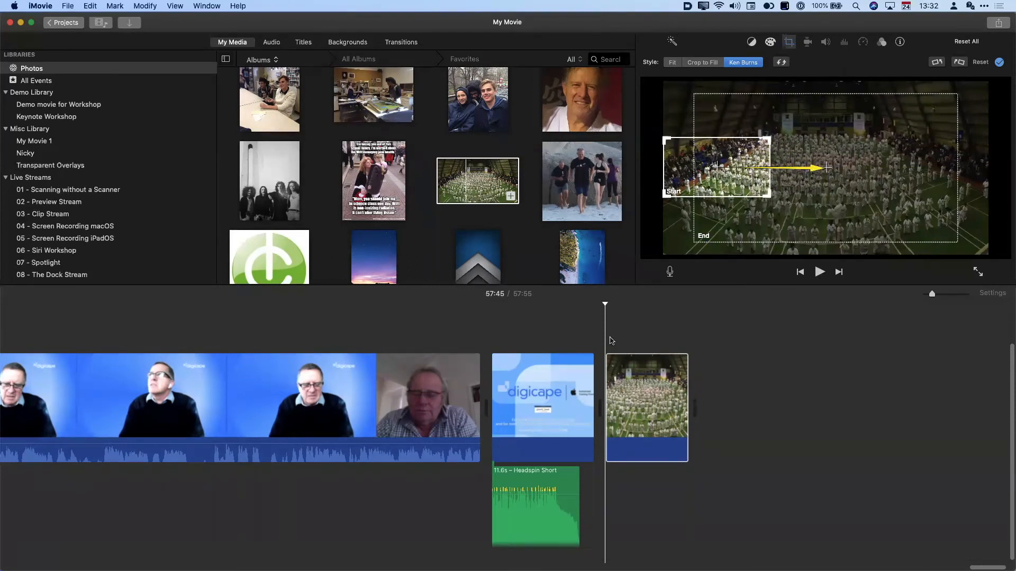
key(space)
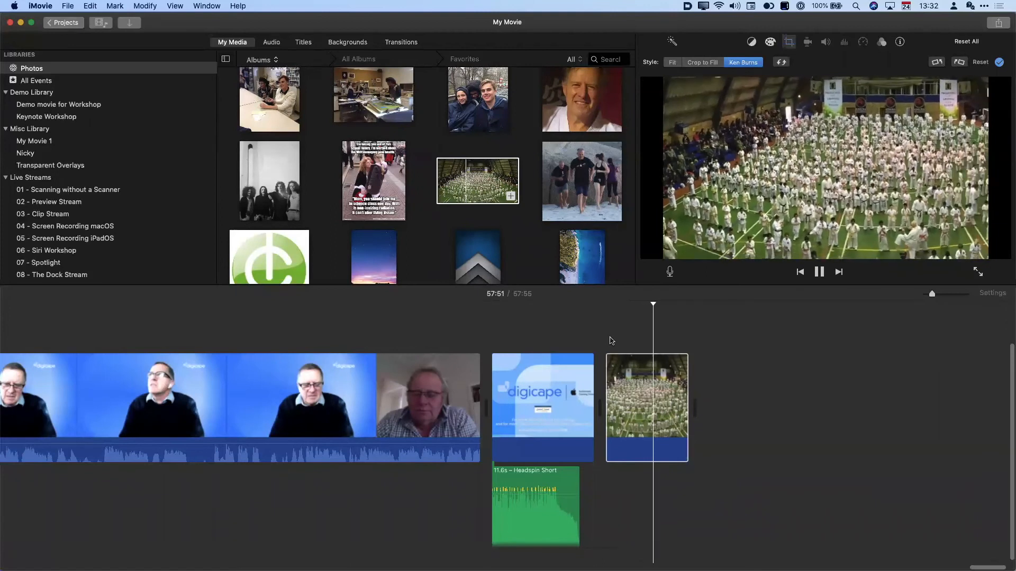
key(space)
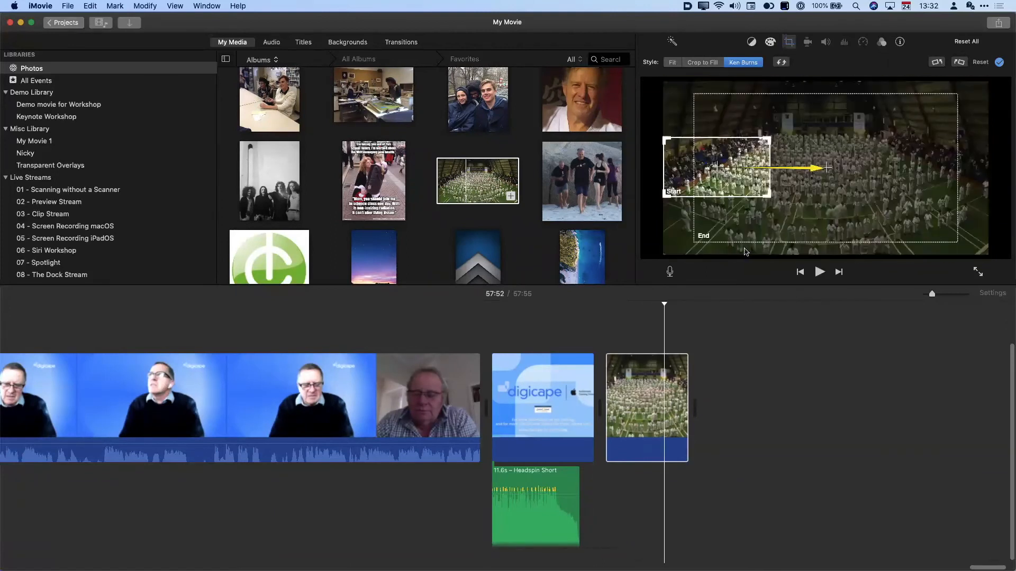
- Shrink the end framing and shift it to the right, then preview the full pan
click(837, 211)
drag(957, 242, 922, 195)
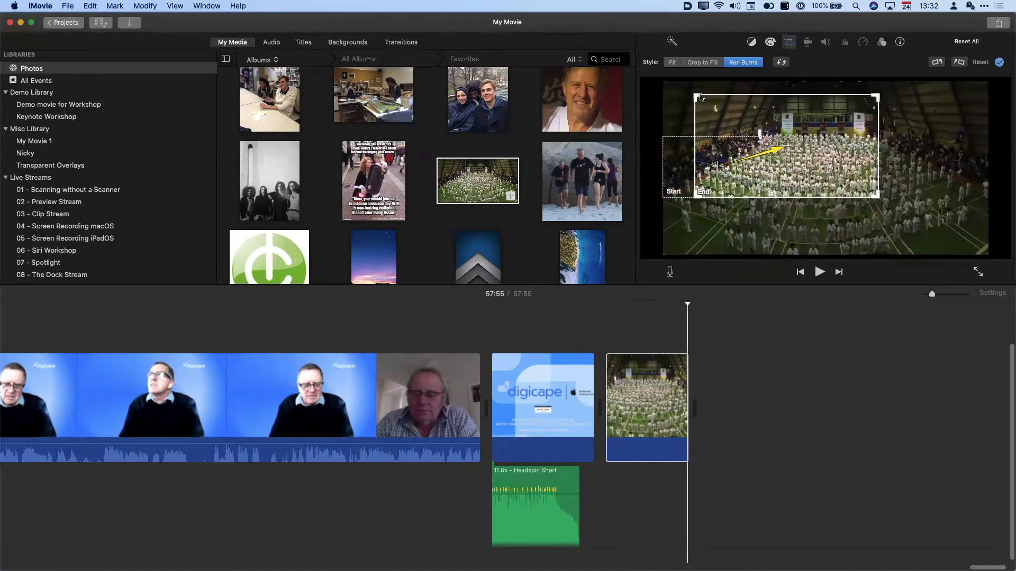
drag(700, 97, 728, 139)
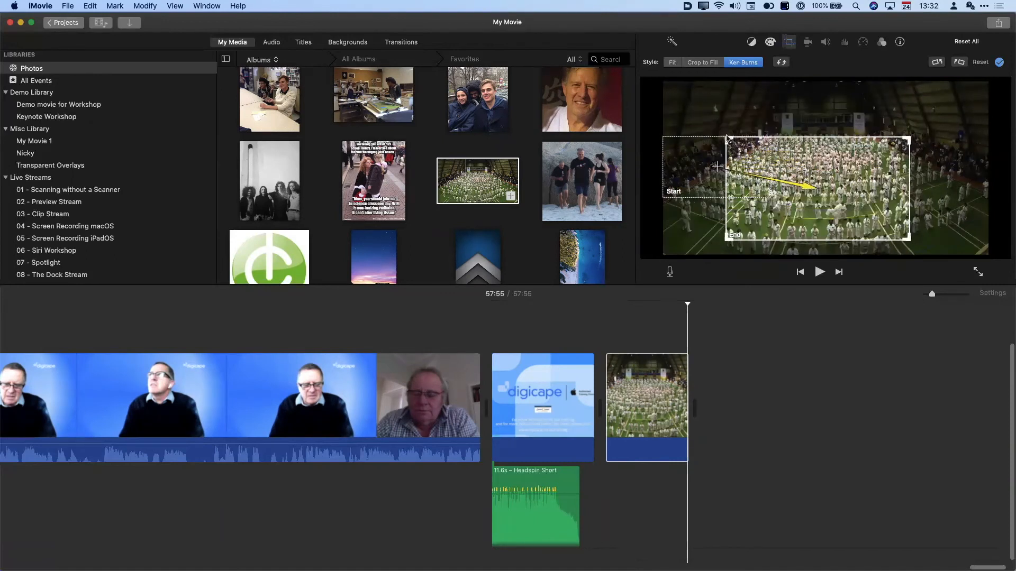
drag(908, 239, 852, 188)
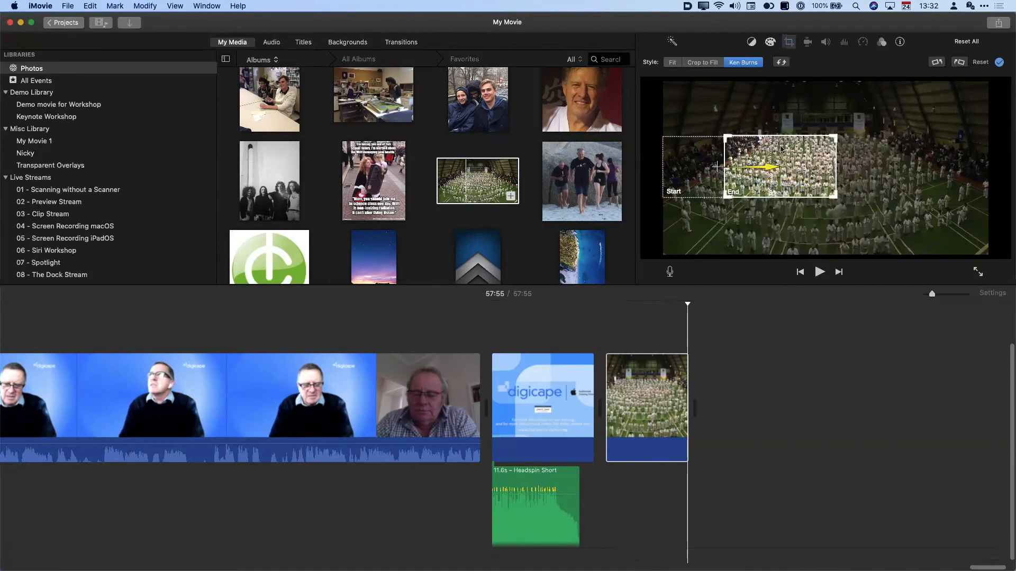
drag(781, 150, 932, 151)
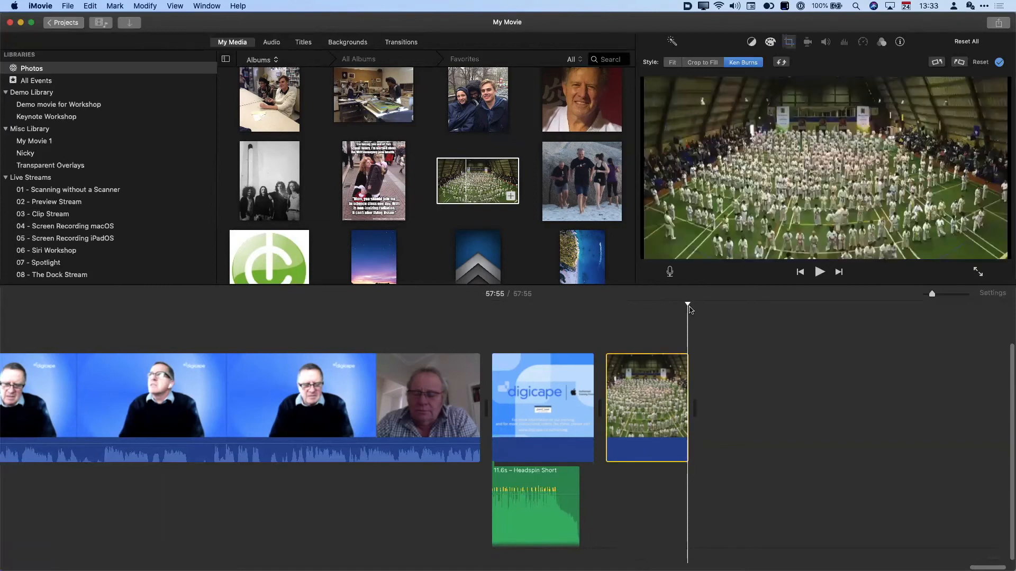
key(space)
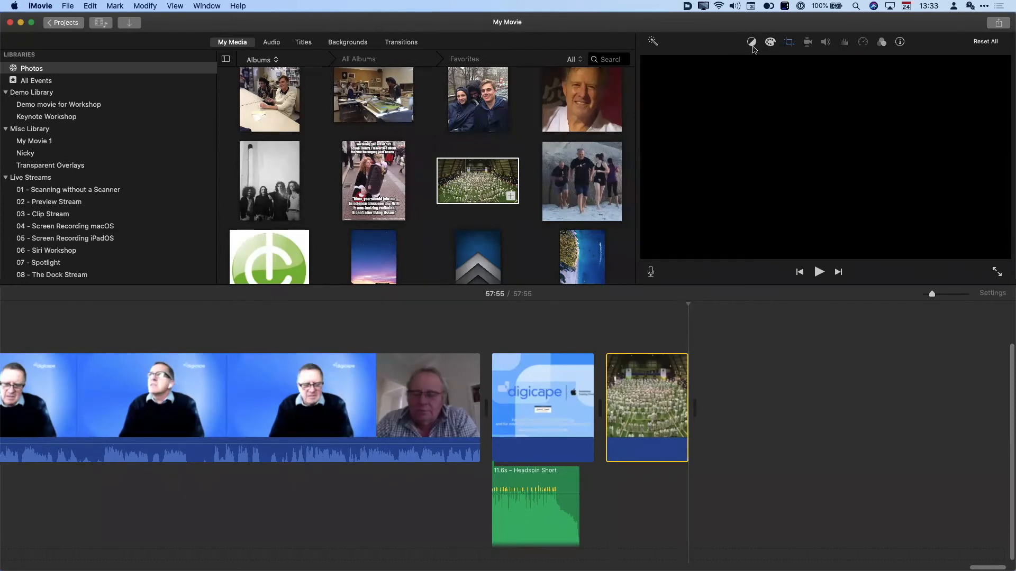
- Select the karate still and open its Color Balance and Color Correction controls
click(639, 424)
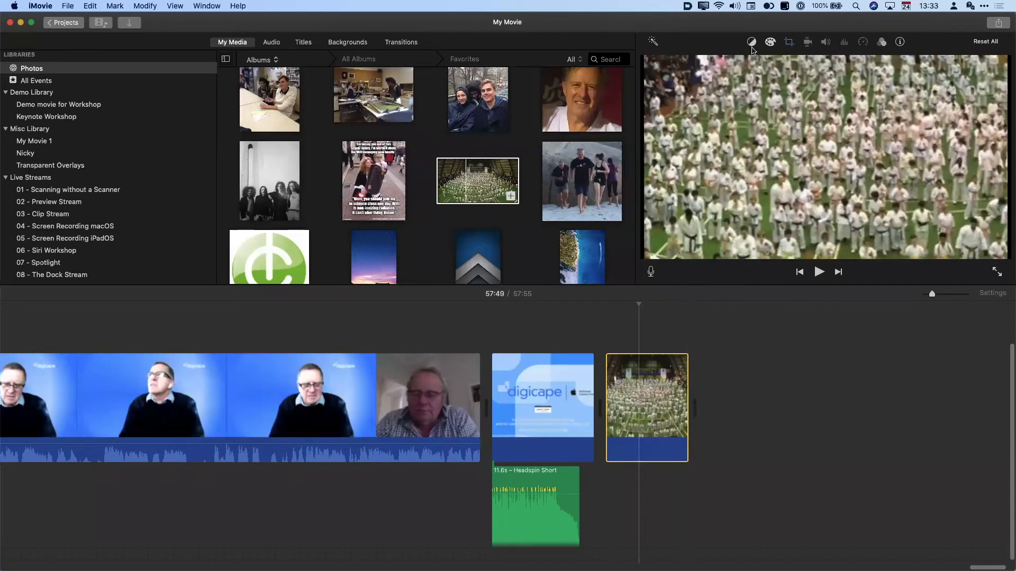
click(752, 45)
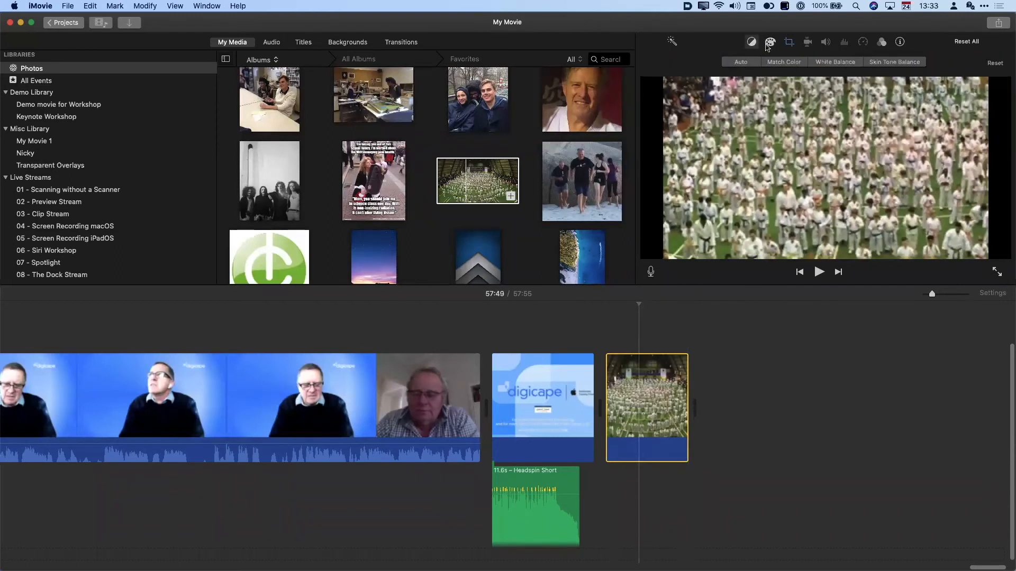
click(768, 44)
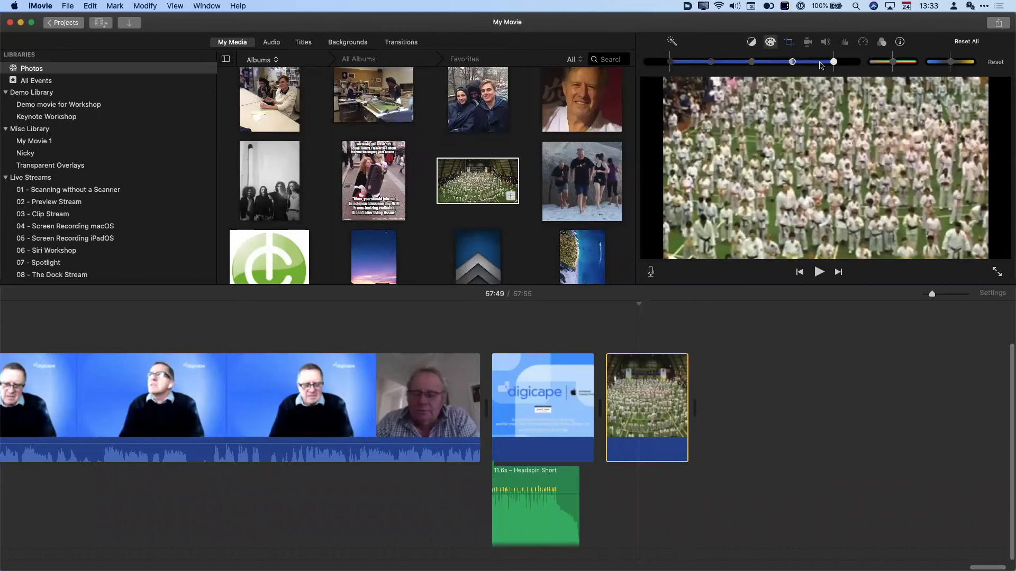